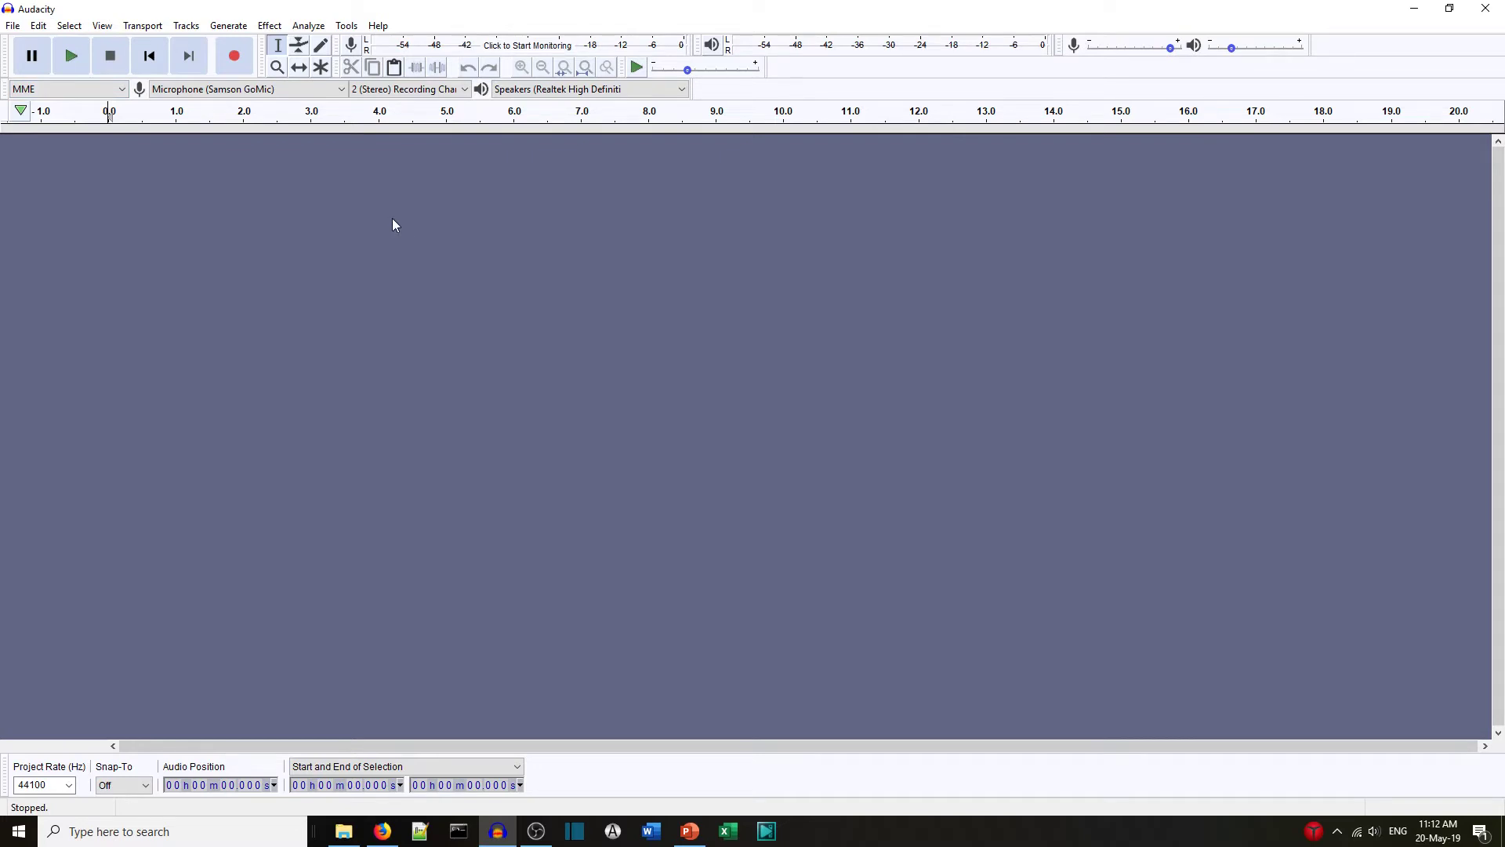
# Record a roughly 11-second voice track and delete its first 0.639 s of silence.
pyautogui.click(235, 57)
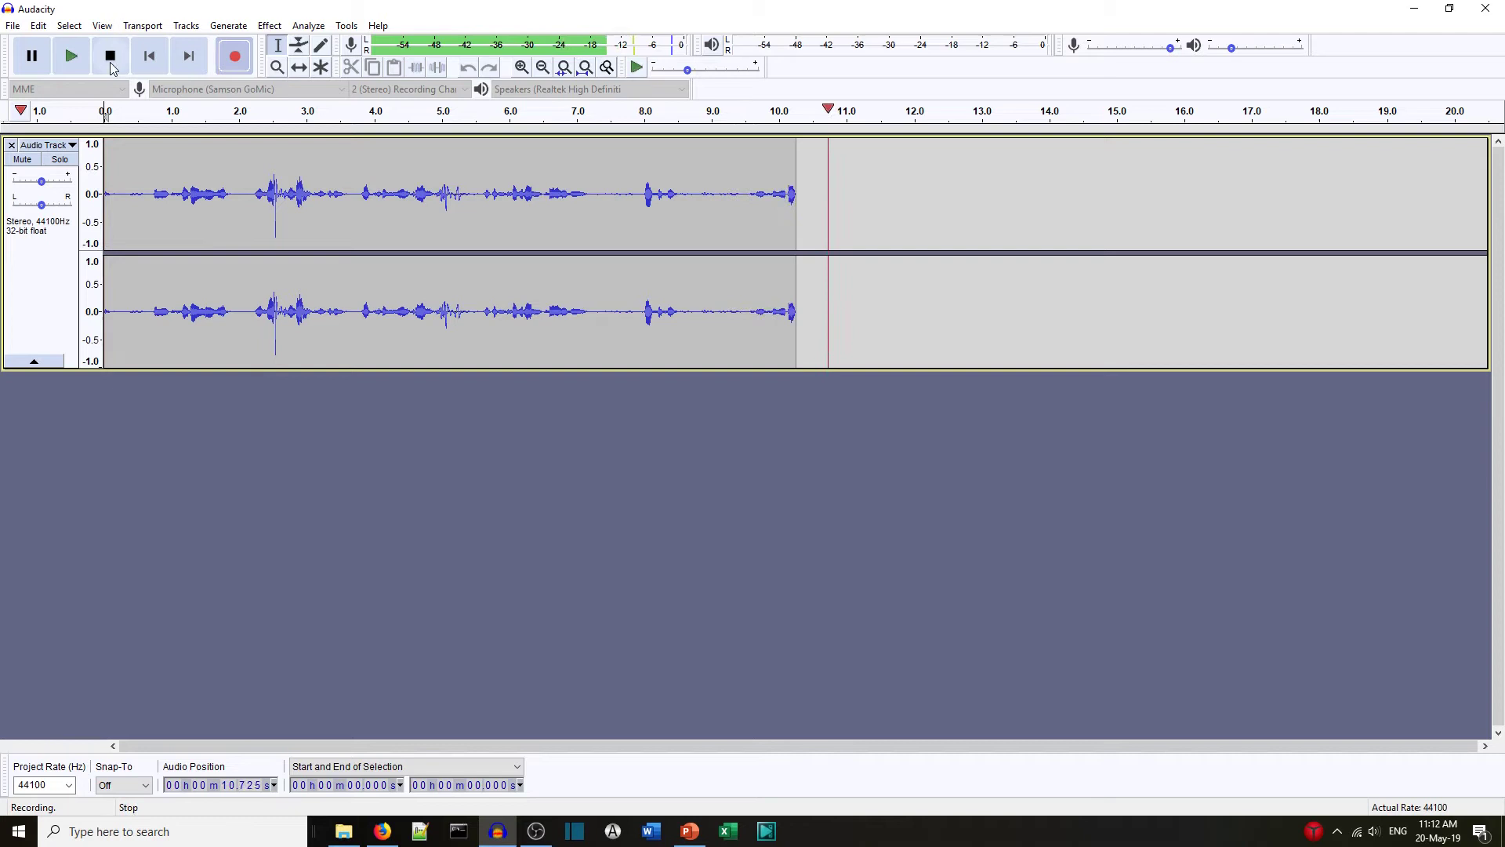
pyautogui.press('space')
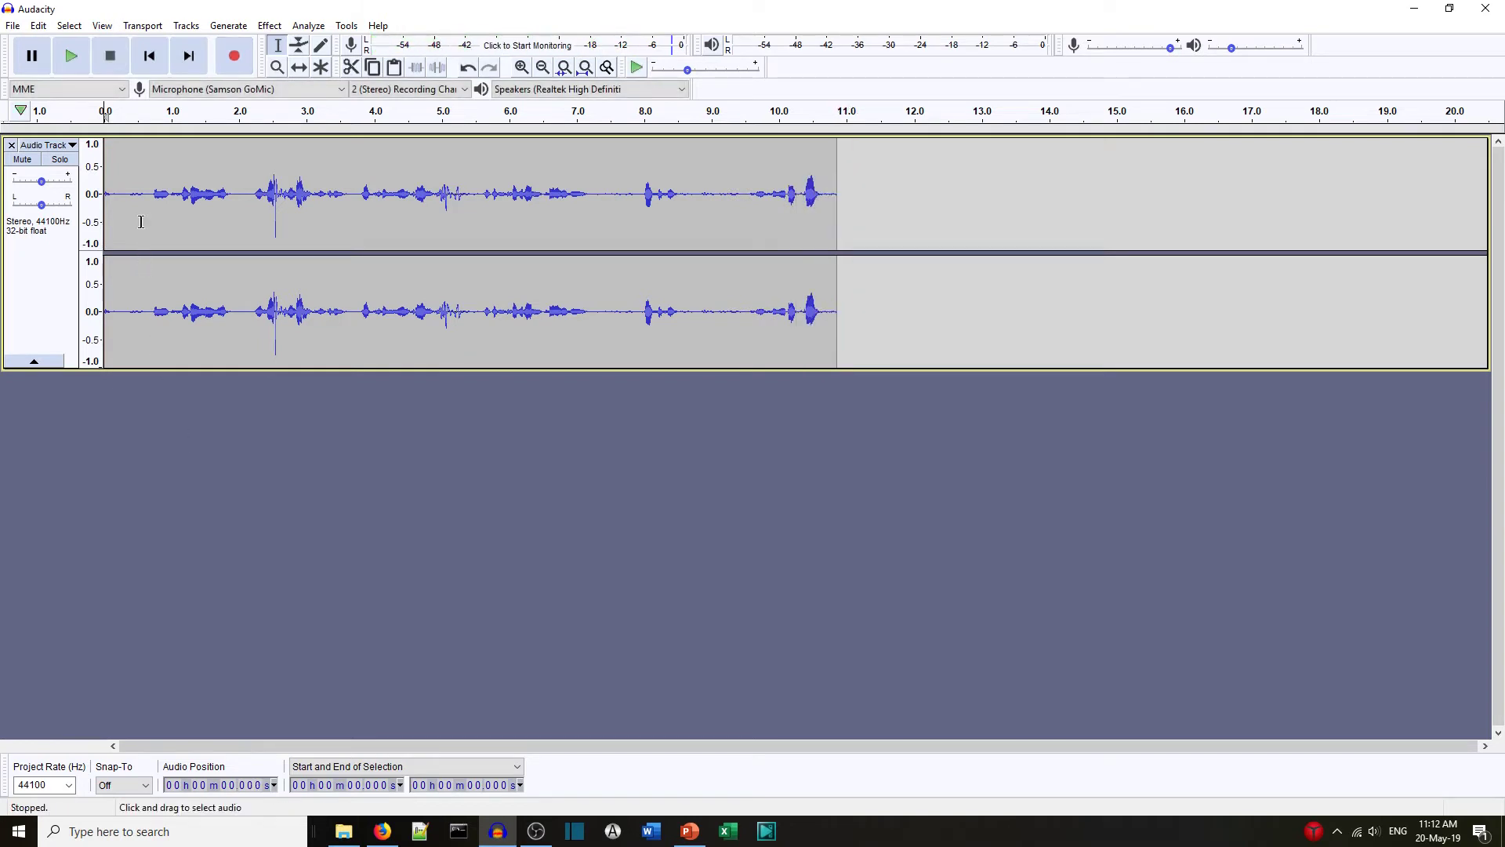
pyautogui.click(146, 196)
pyautogui.moveTo(145, 195); pyautogui.dragTo(106, 345)
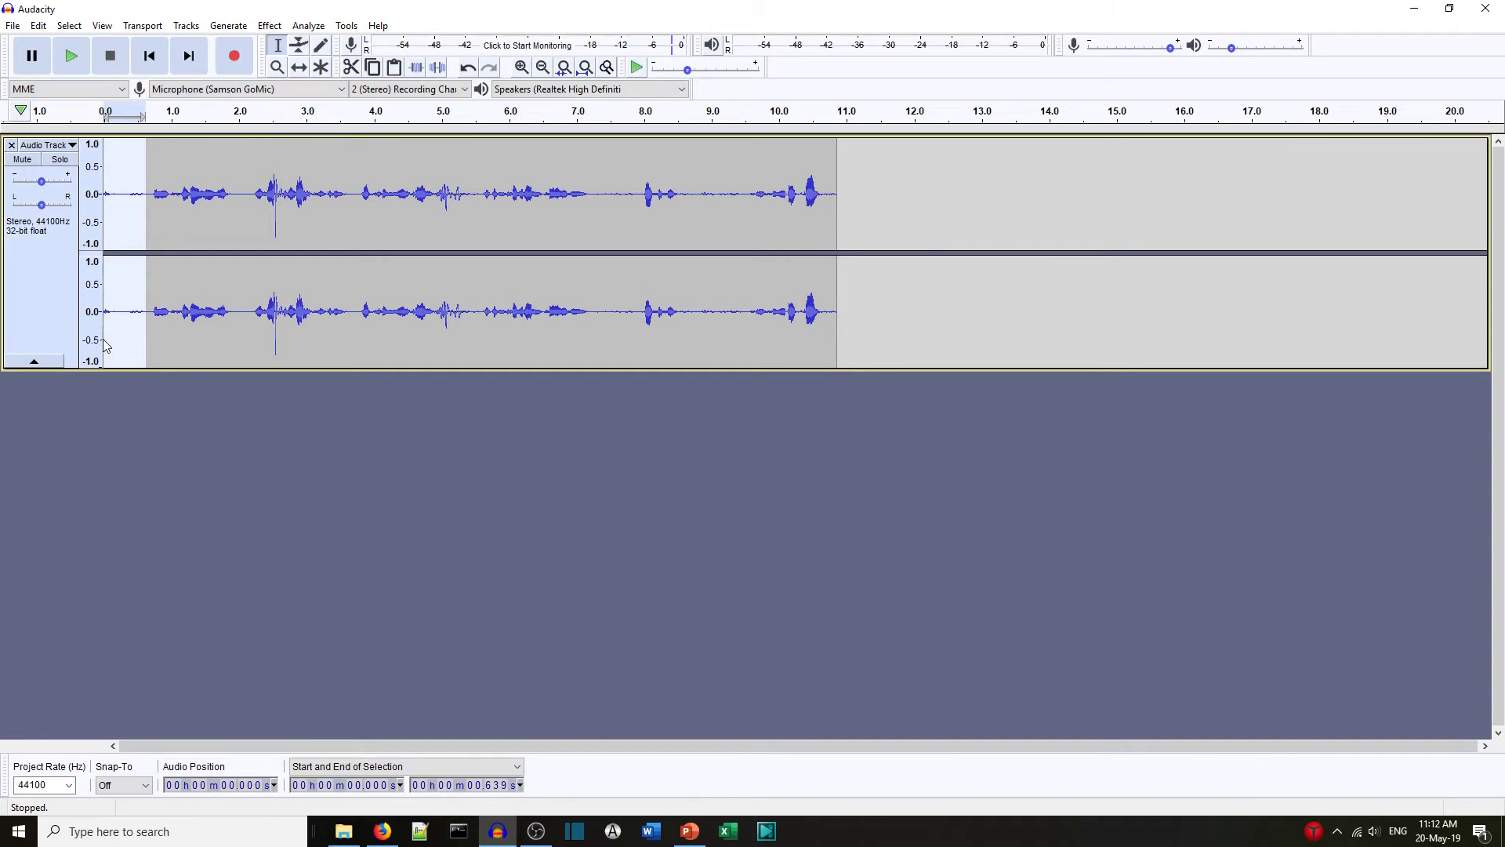
pyautogui.press('Delete')
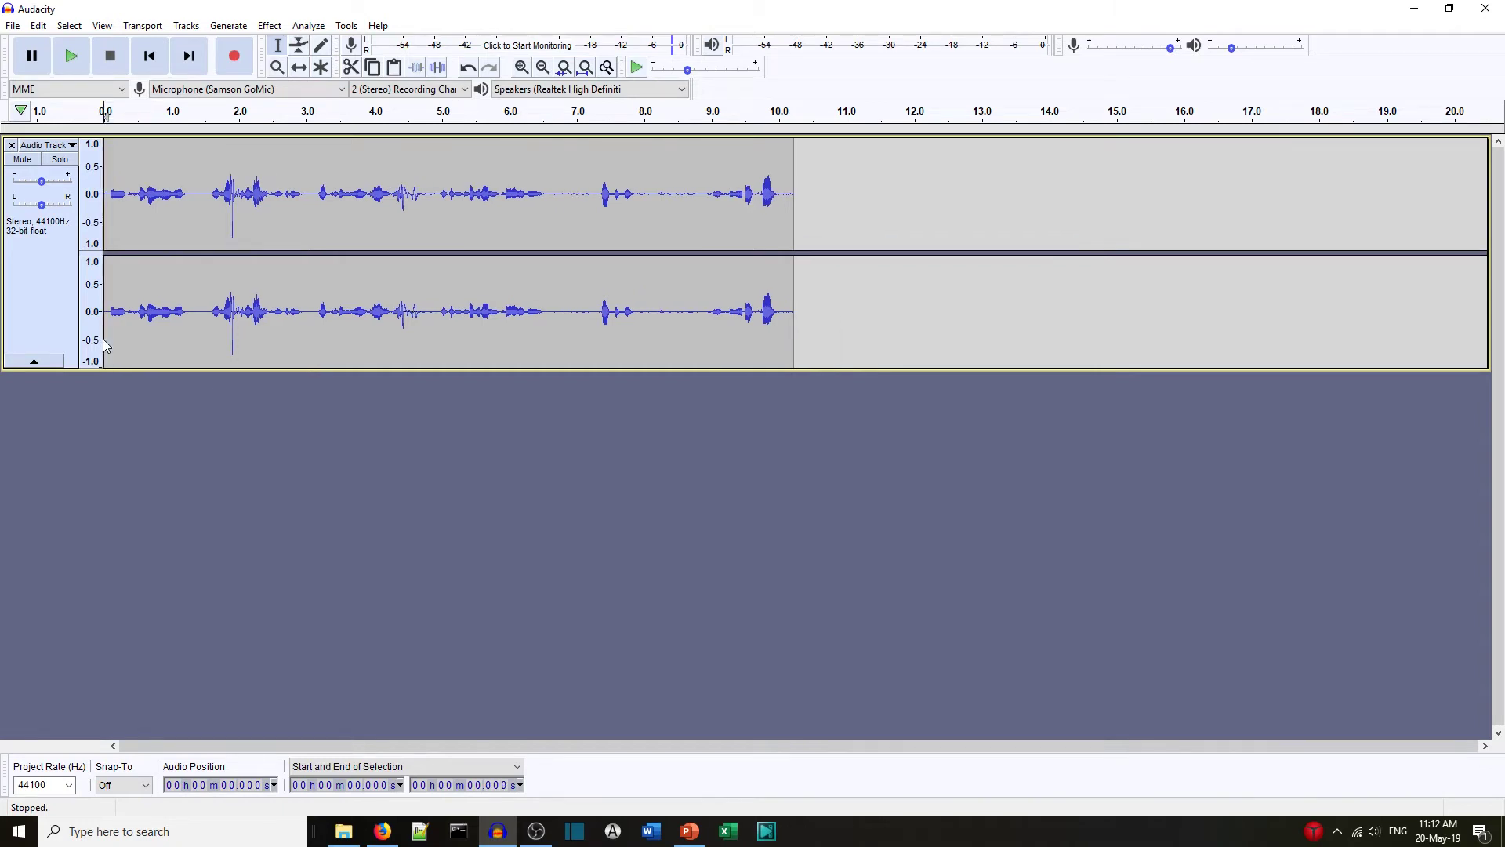
# Play back the trimmed recording and look through the File and Edit menus.
pyautogui.click(70, 56)
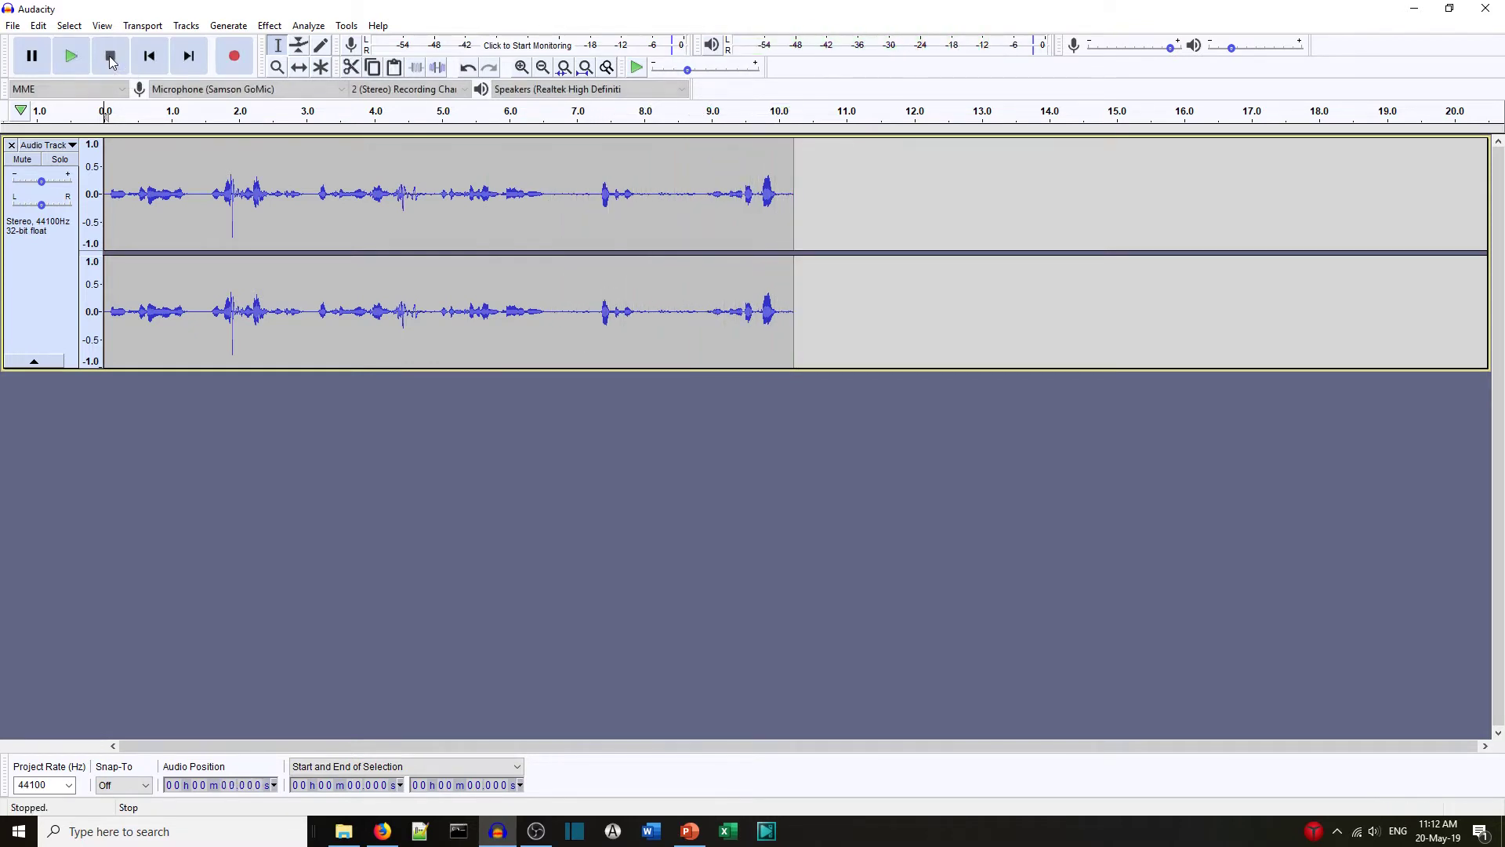
pyautogui.click(16, 27)
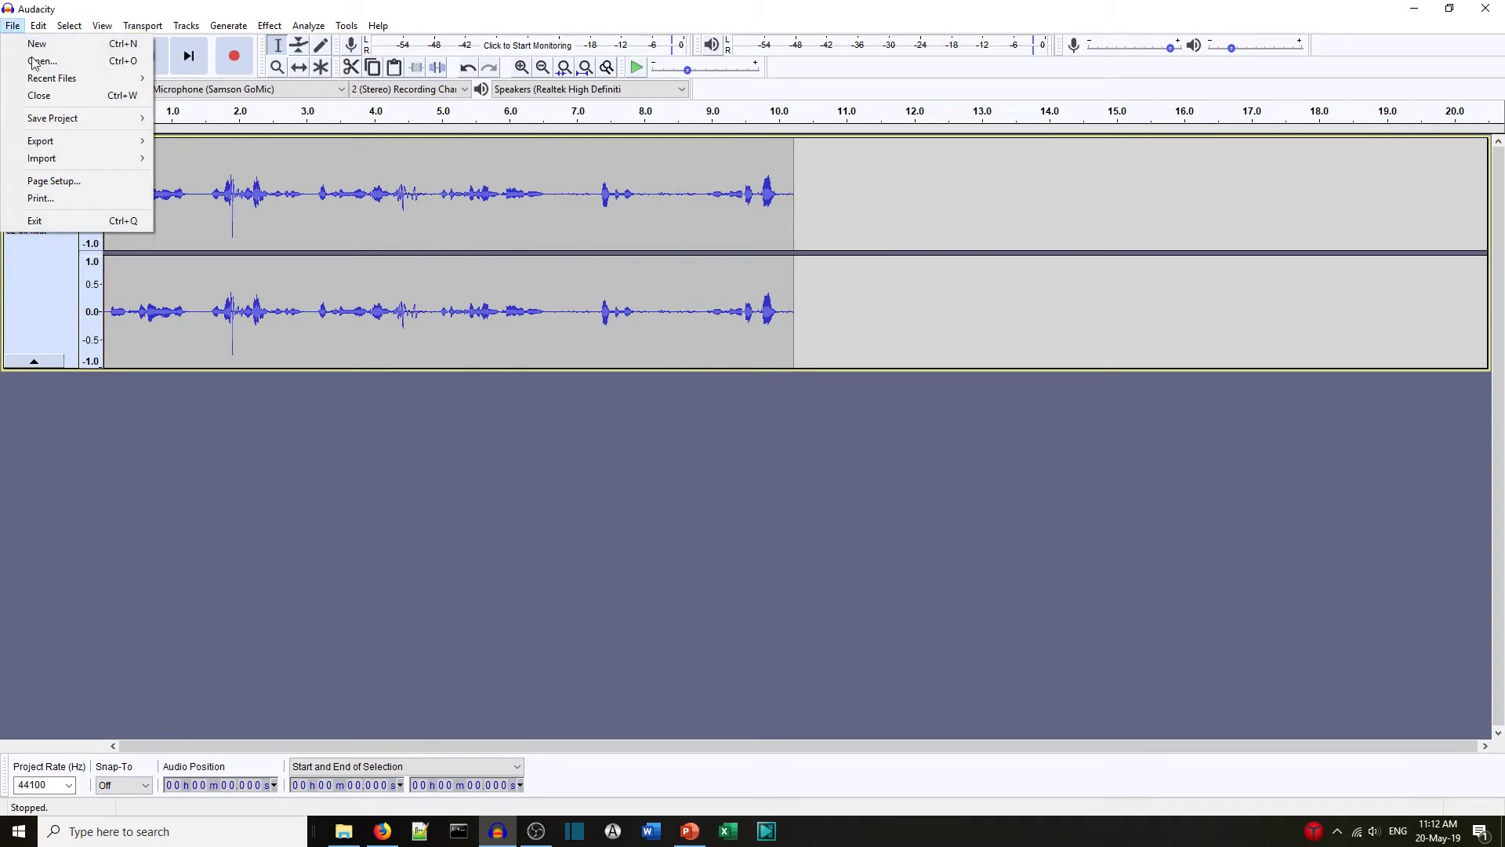
pyautogui.moveTo(93, 121)
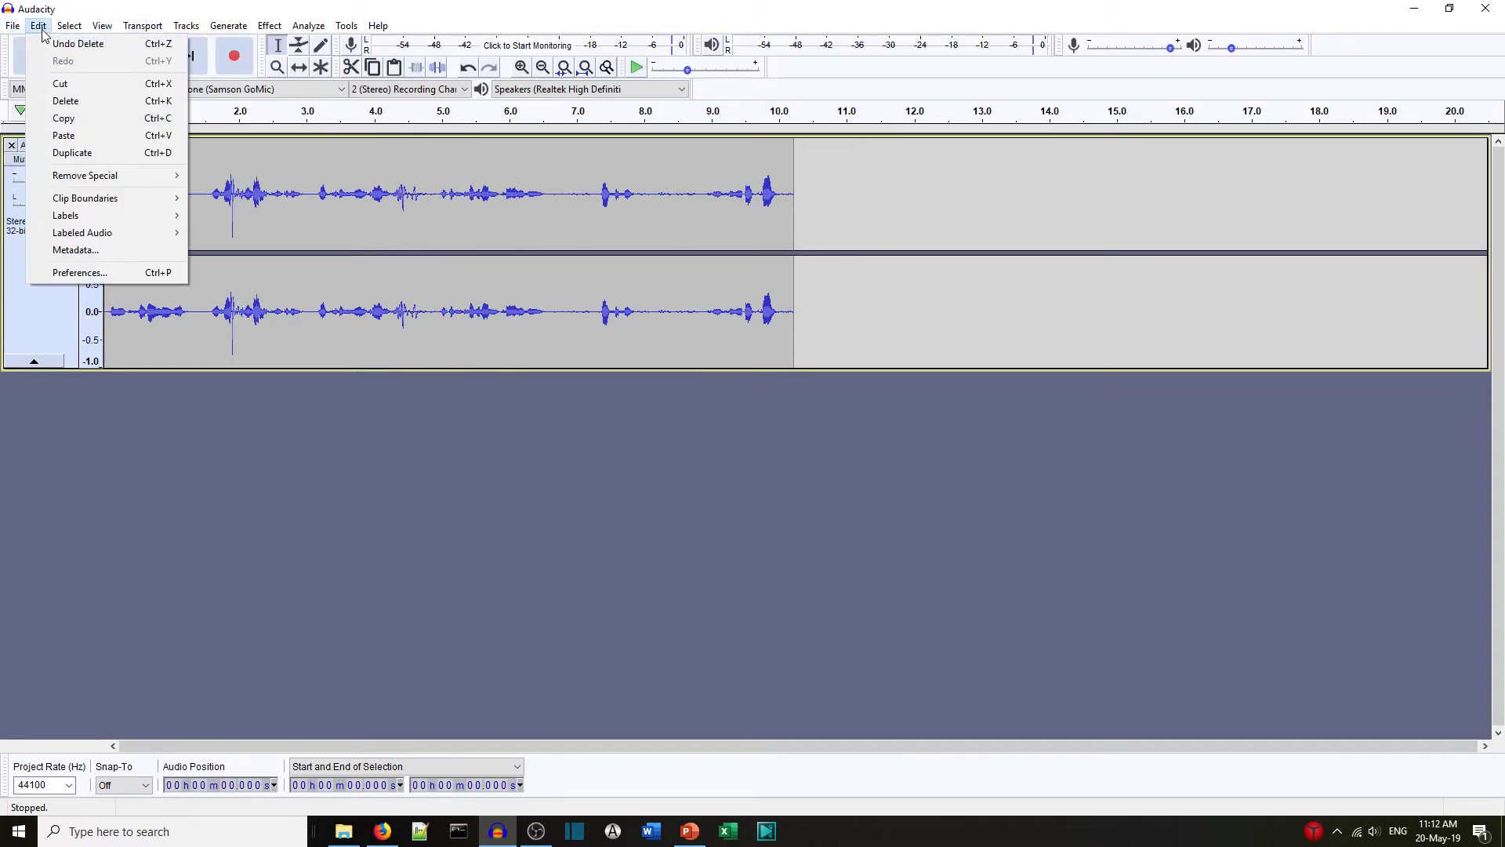
pyautogui.click(11, 26)
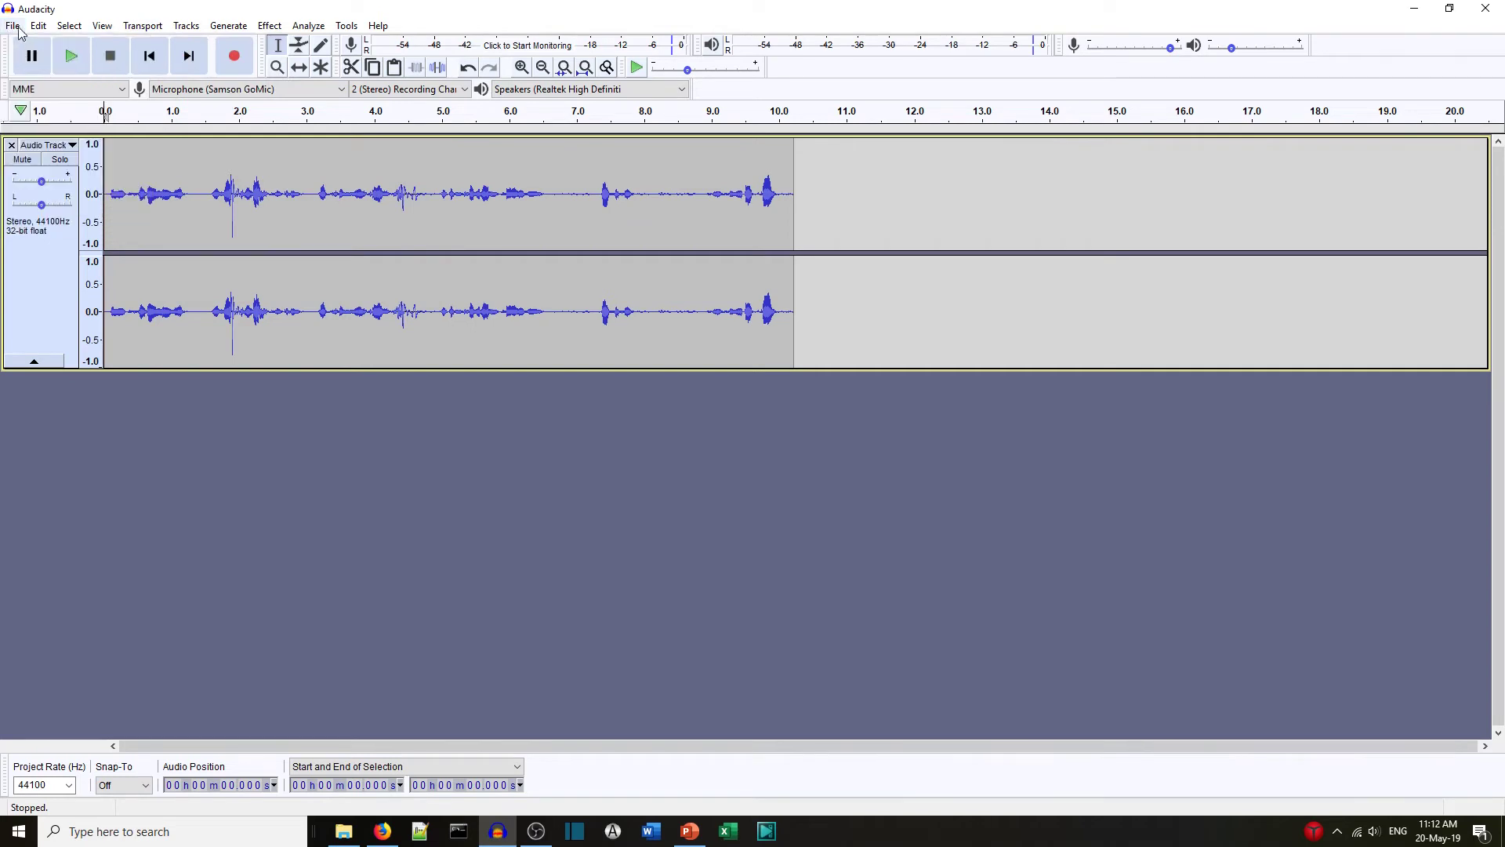
# Export the recording as MP3 'voice' to the Desktop, leaving the metadata tags empty.
pyautogui.click(13, 27)
pyautogui.moveTo(82, 139)
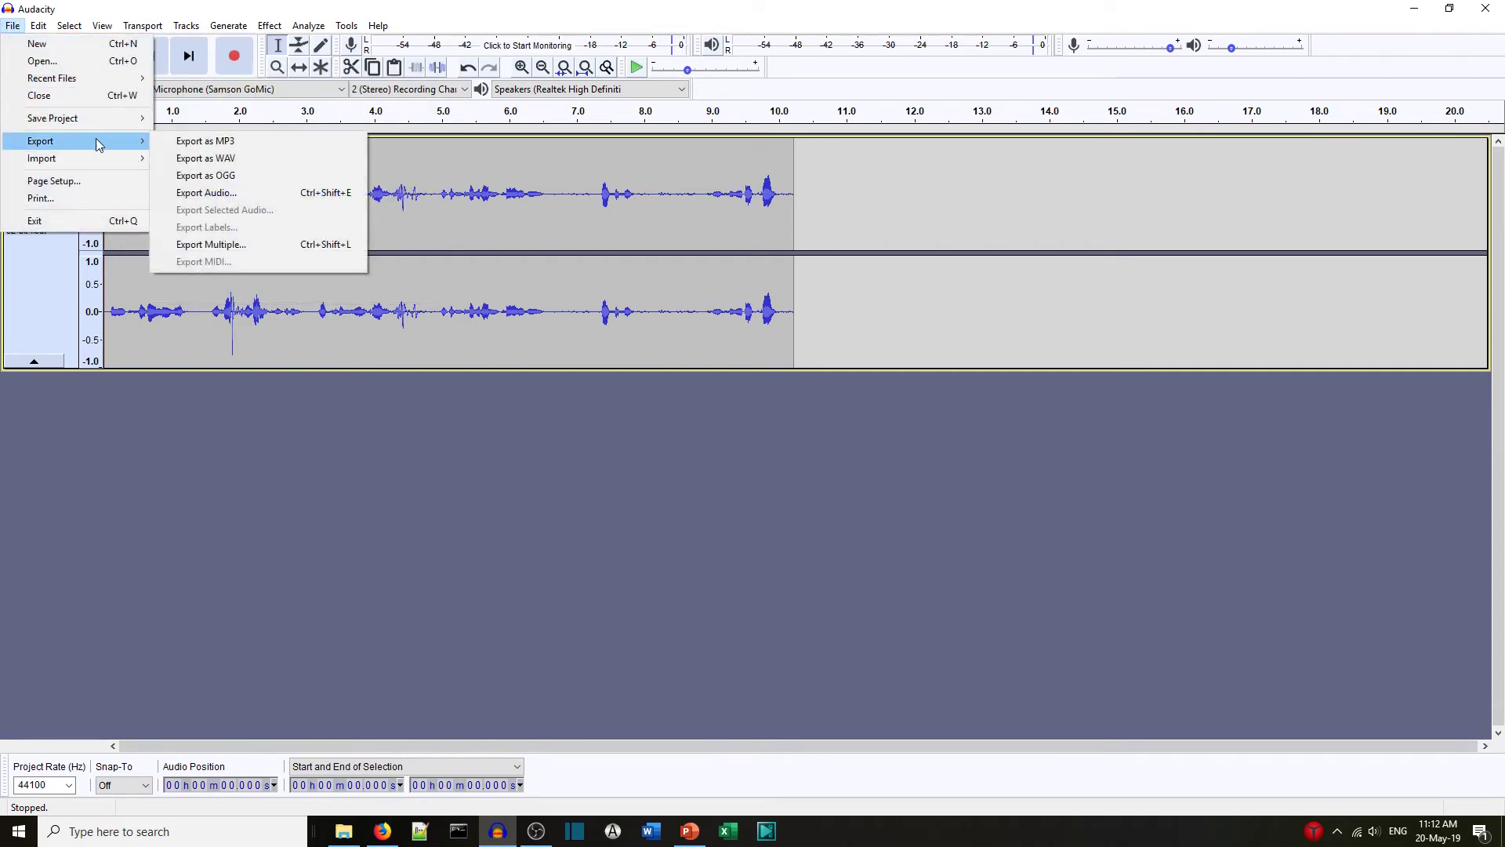
pyautogui.click(240, 140)
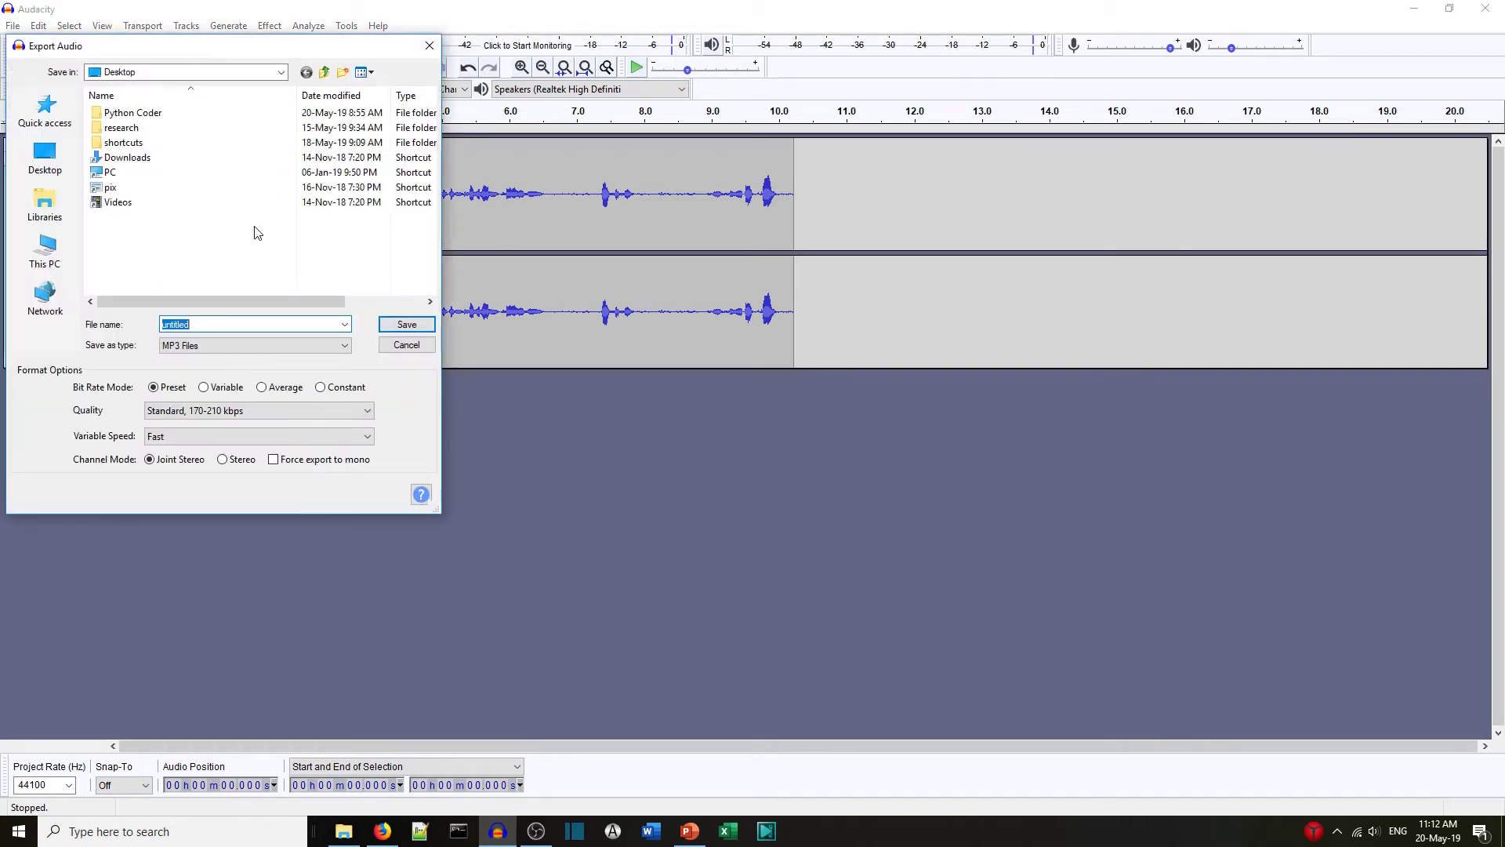
pyautogui.write('voice')
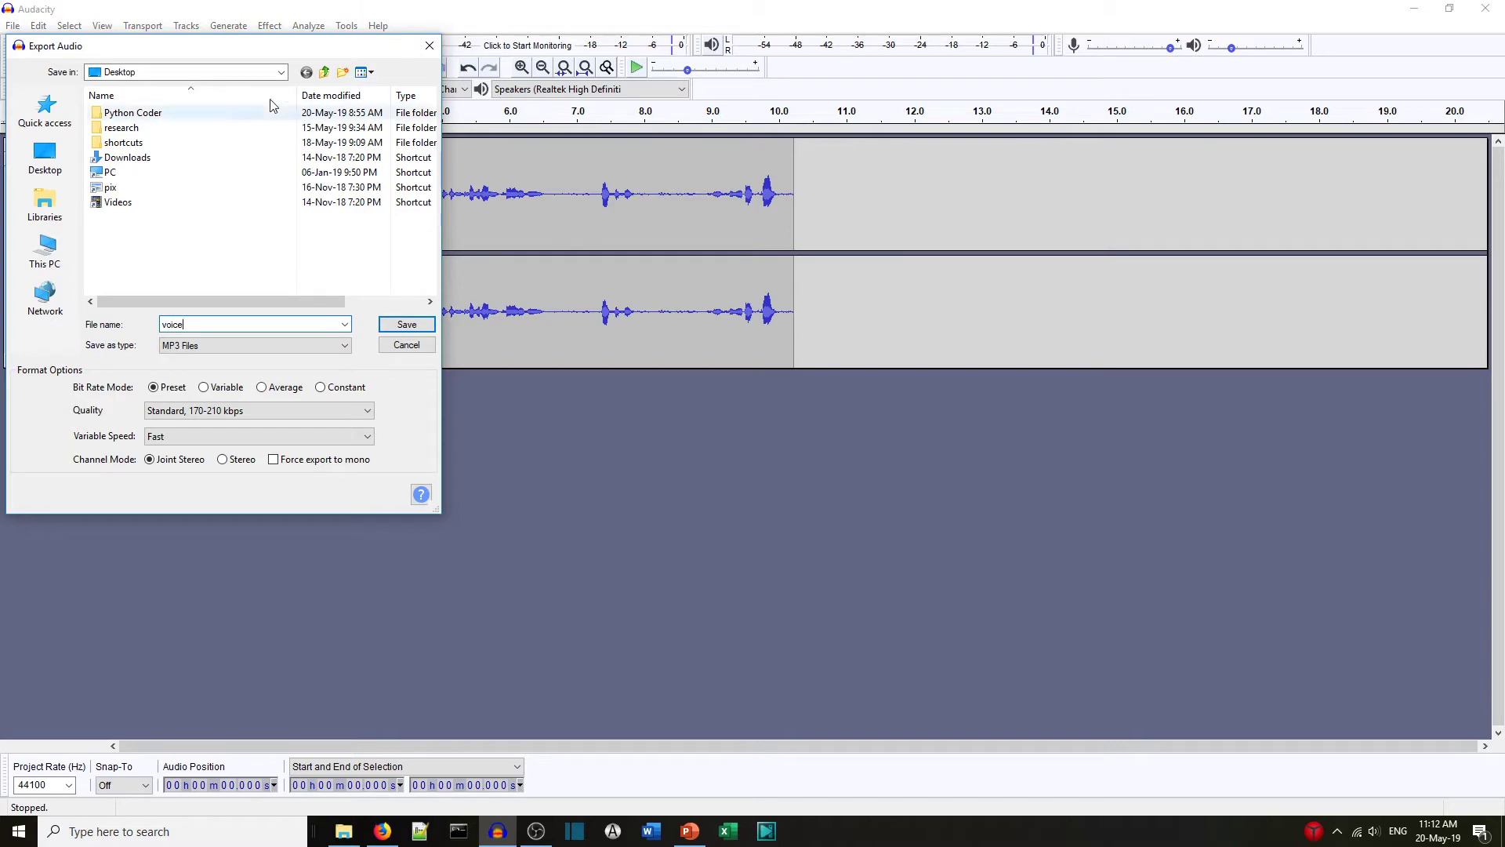
pyautogui.click(401, 328)
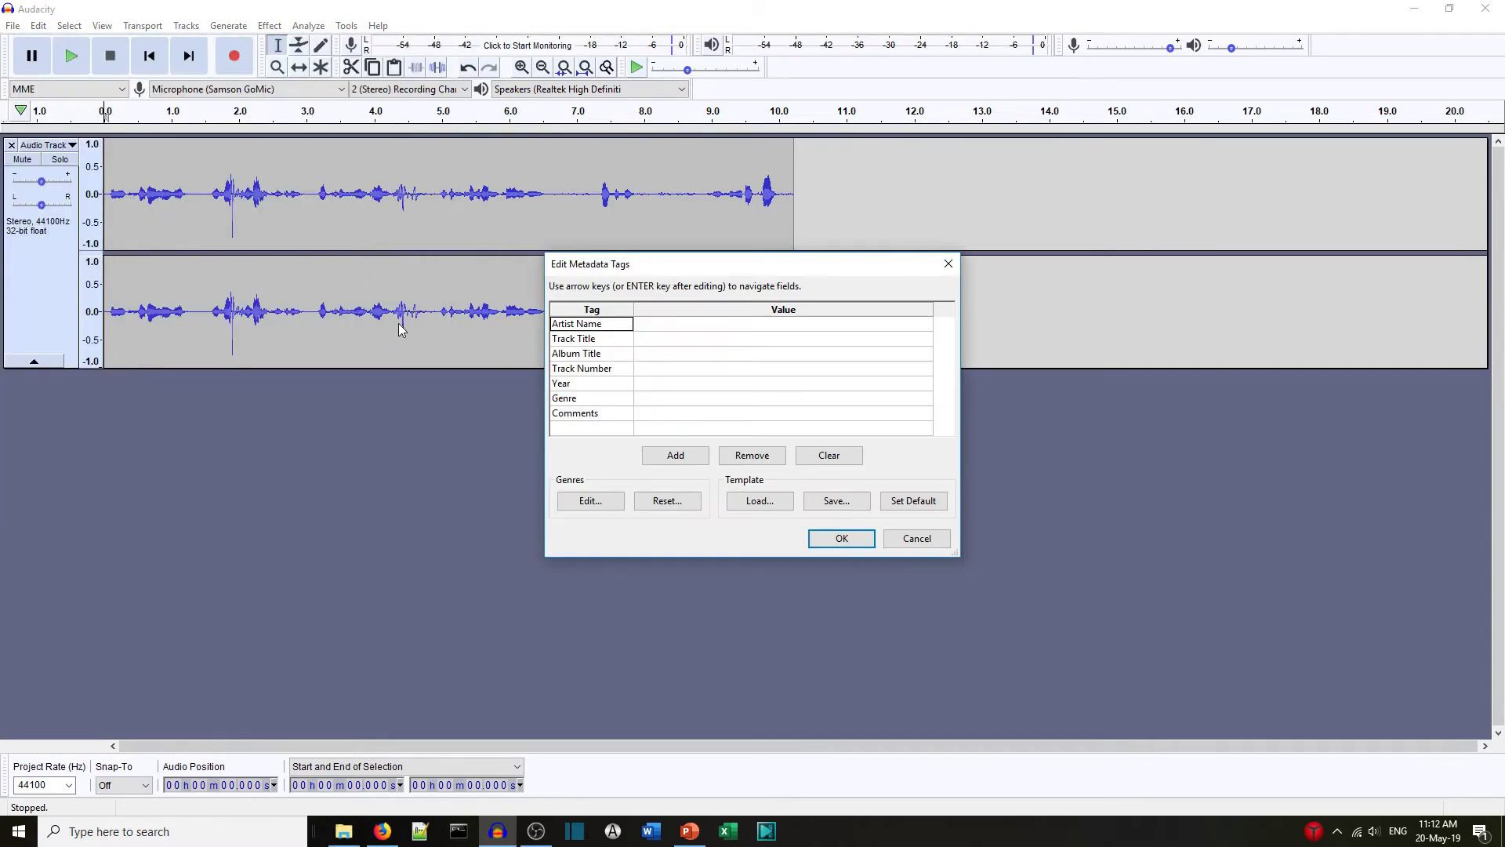
pyautogui.click(839, 536)
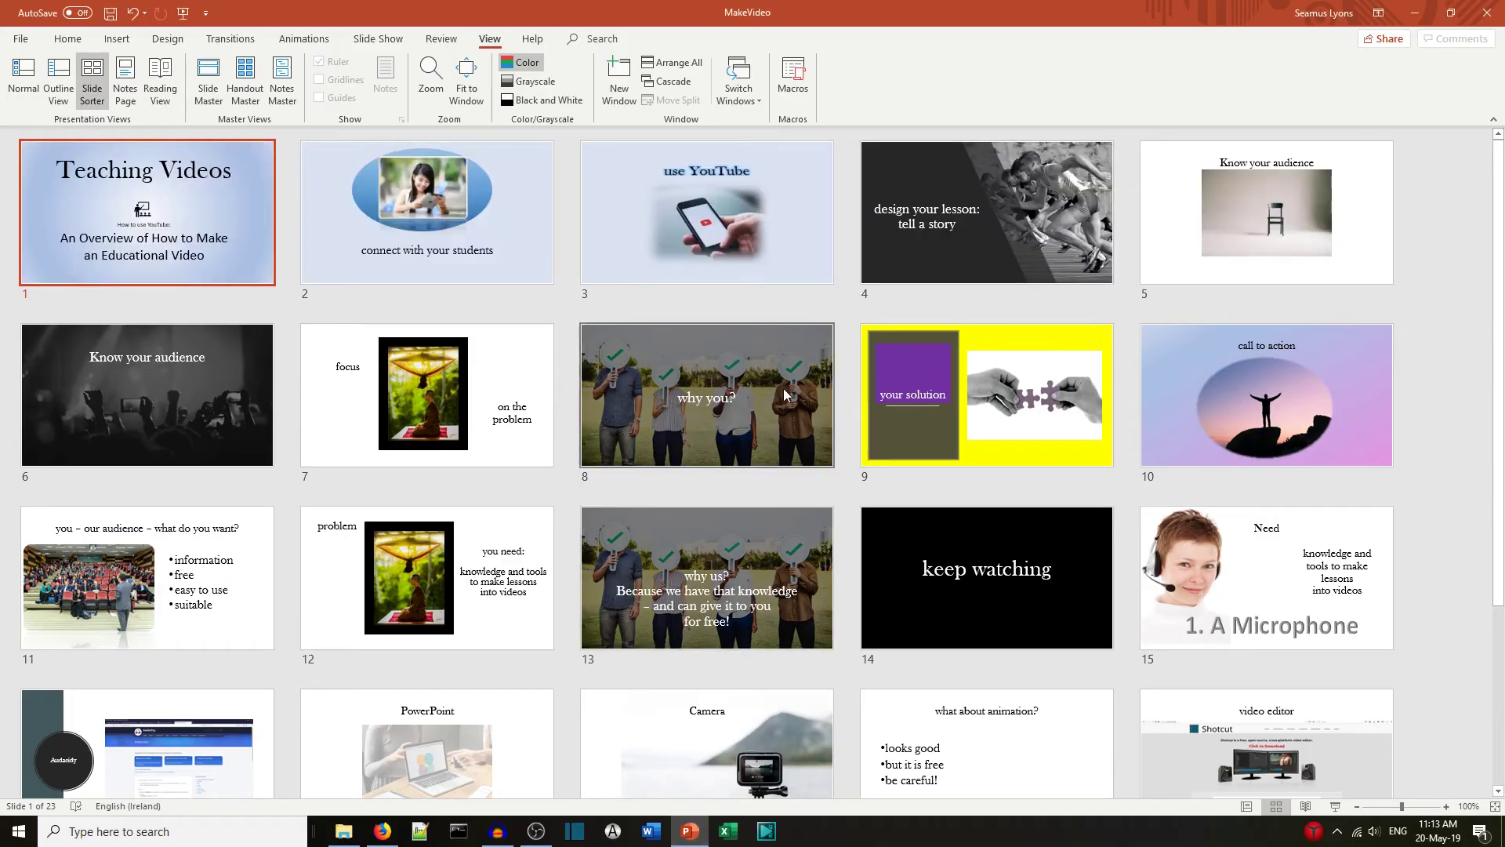
# In Set Up Slide Show, choose 'Browsed by an individual (window)' as the show type.
pyautogui.scroll(-3, 785, 395)
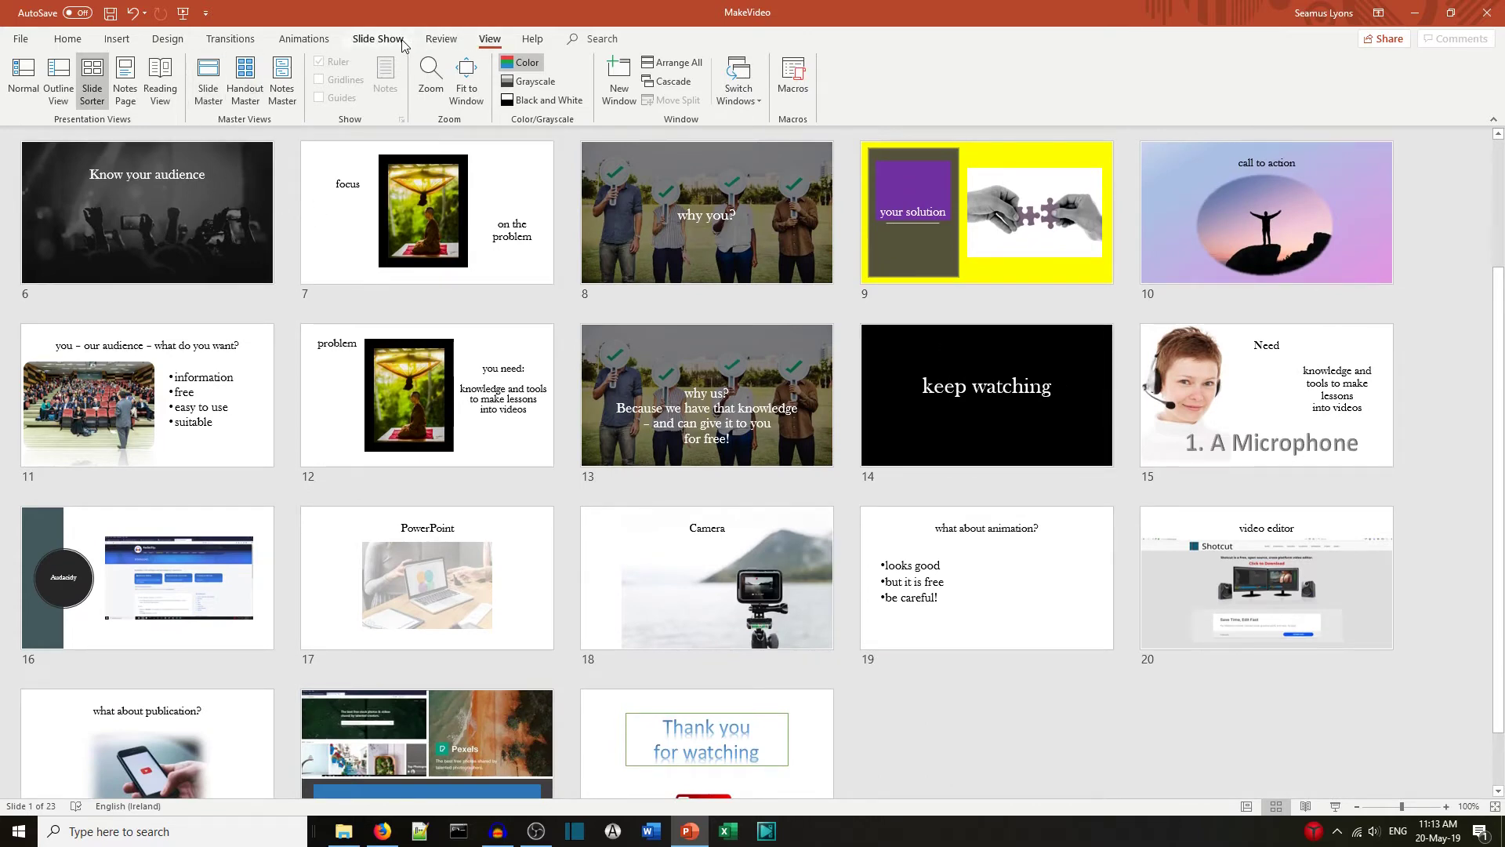
pyautogui.click(378, 39)
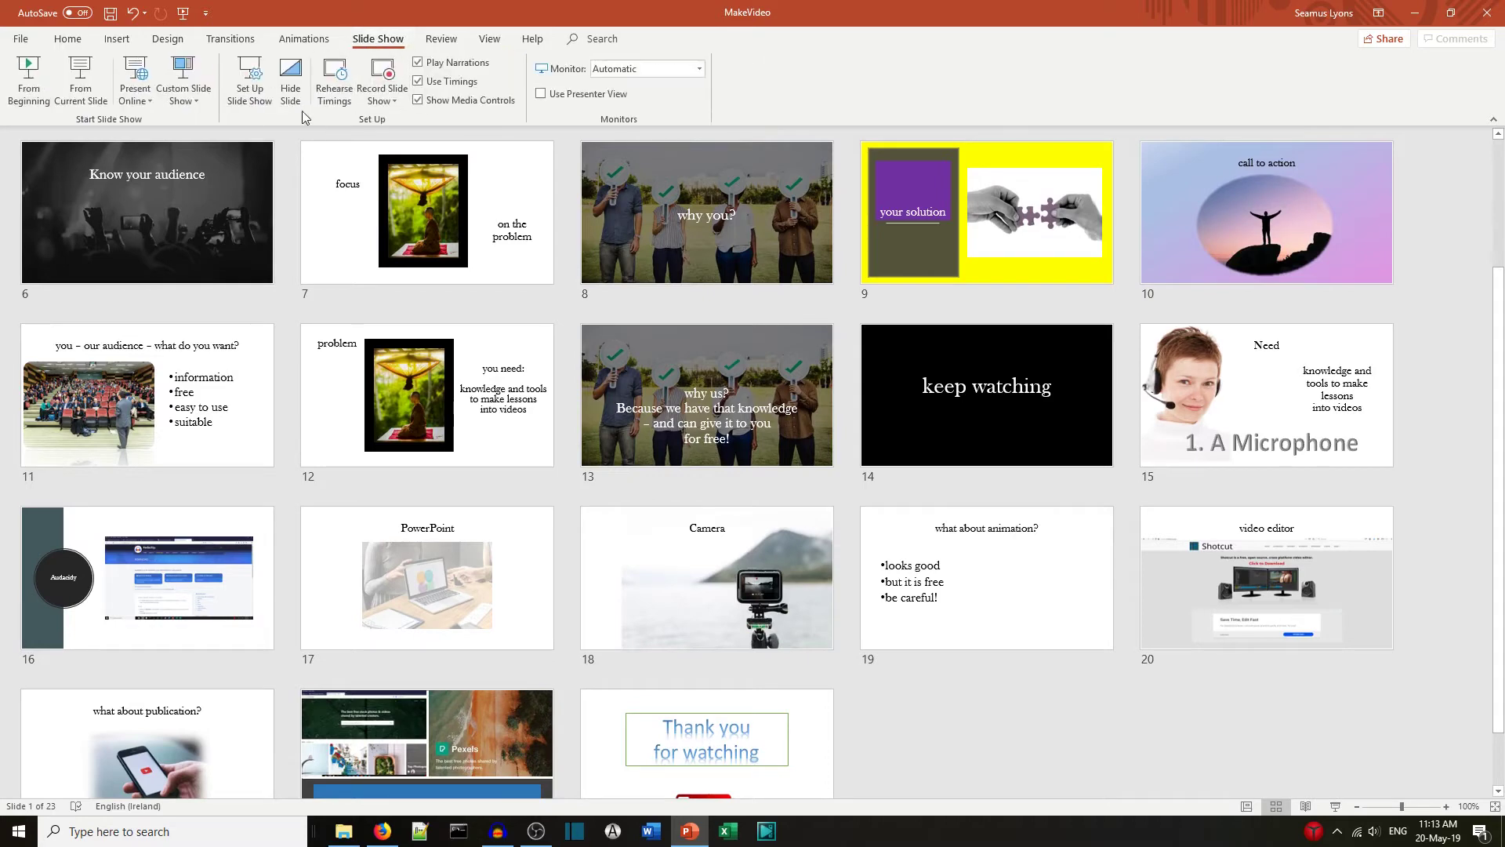
pyautogui.click(260, 95)
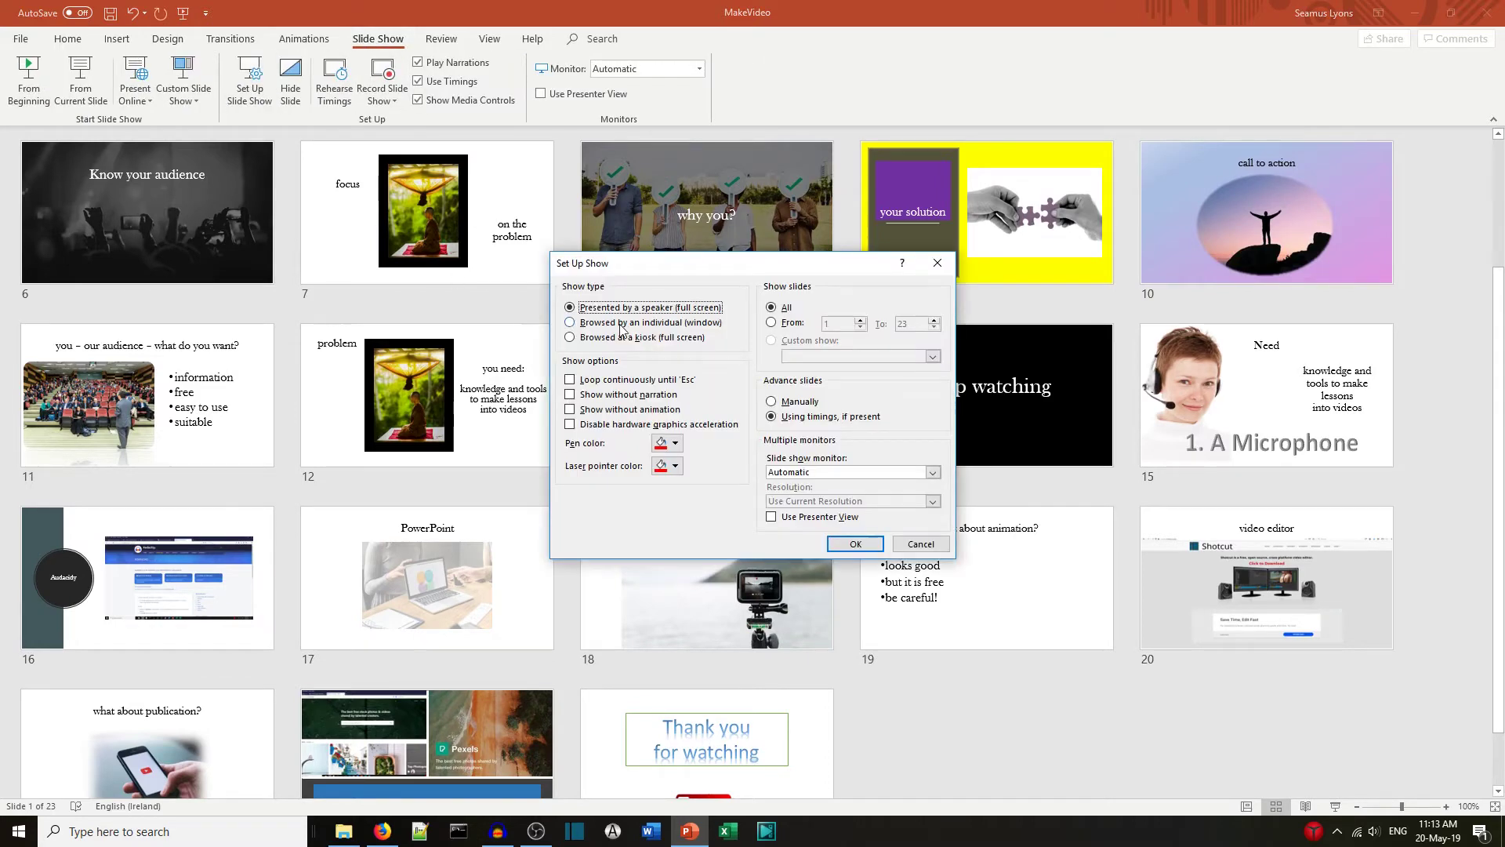
pyautogui.click(569, 322)
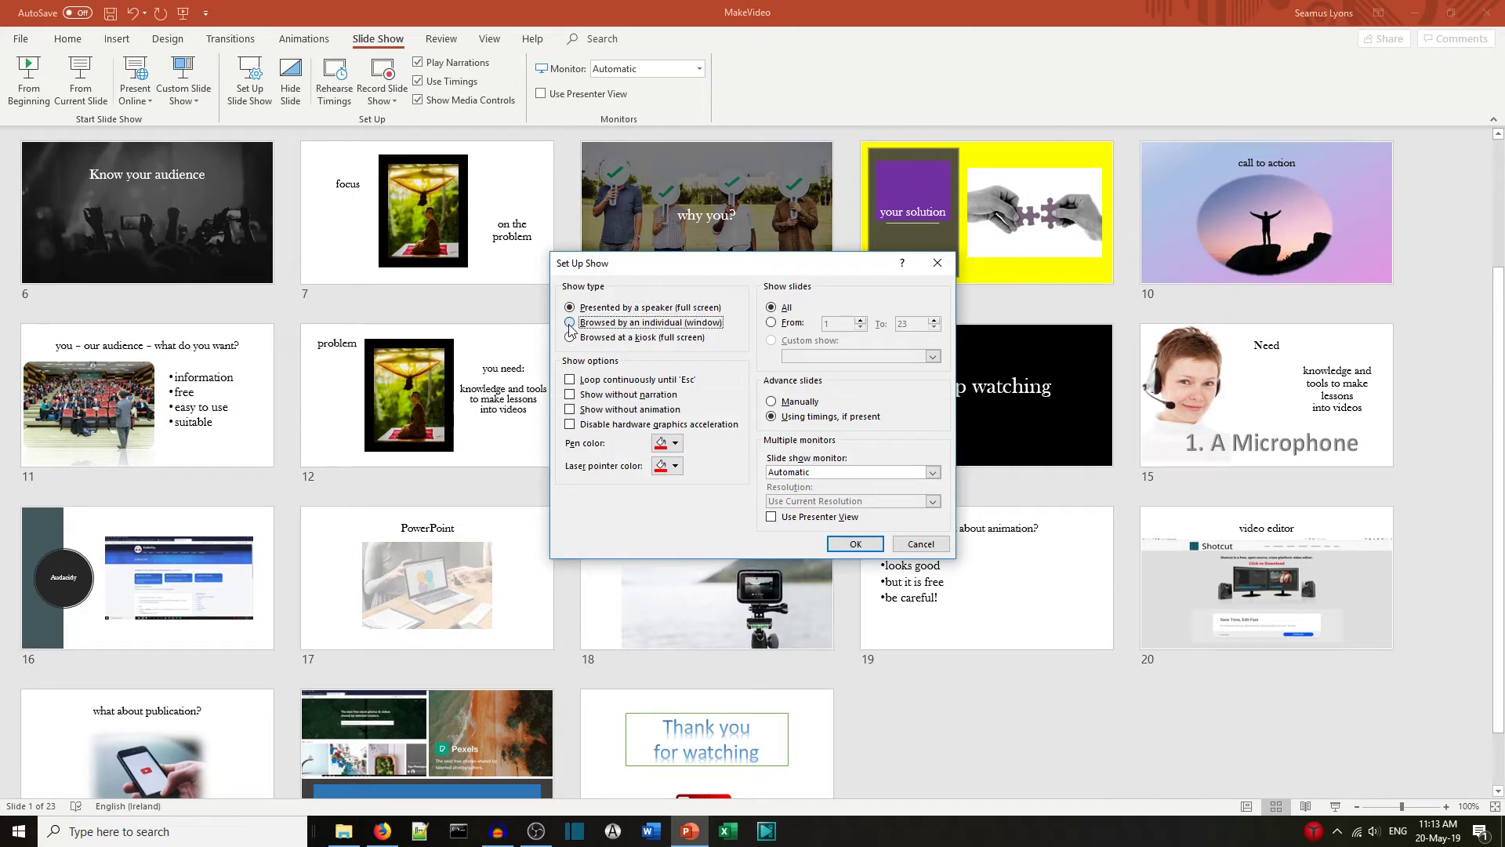
pyautogui.click(847, 547)
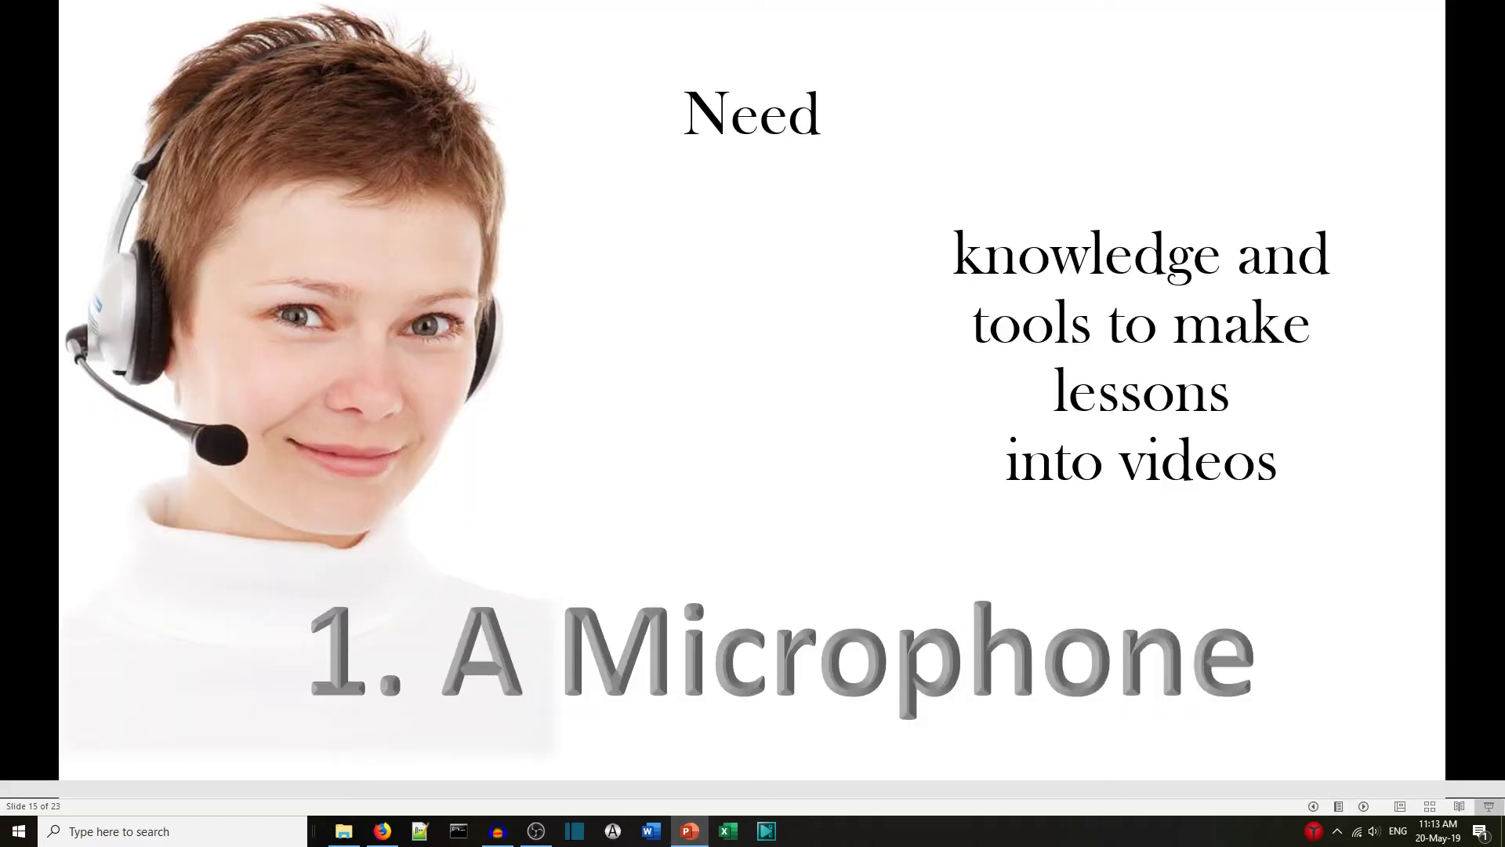
# Switch to OBS to record the windowed slide show.
pyautogui.click(536, 831)
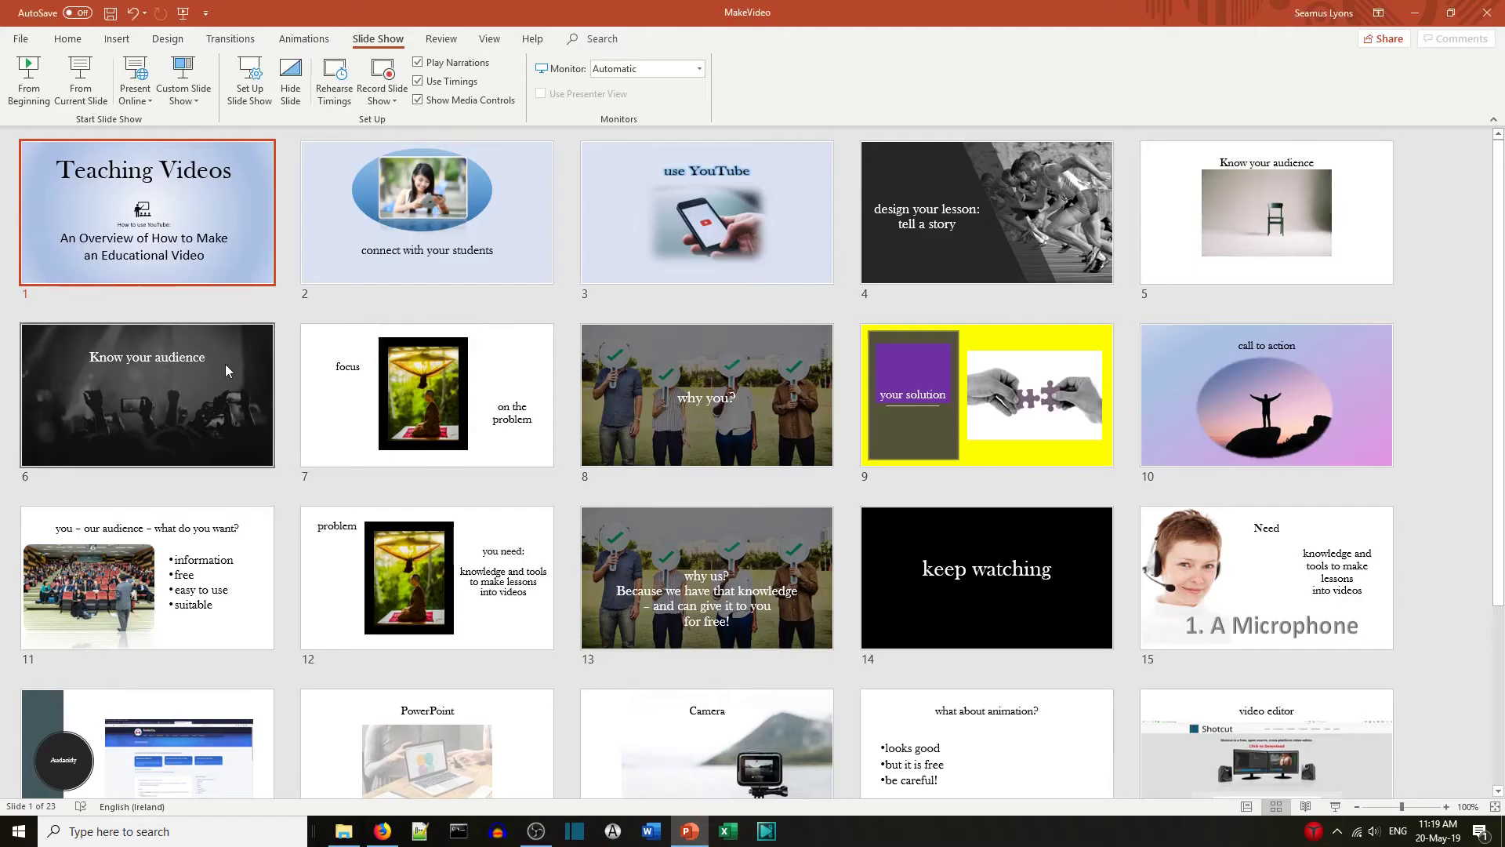
# Open slide 1 and start saving a copy to the Desktop without replacing MakeVideo.
pyautogui.doubleClick(156, 236)
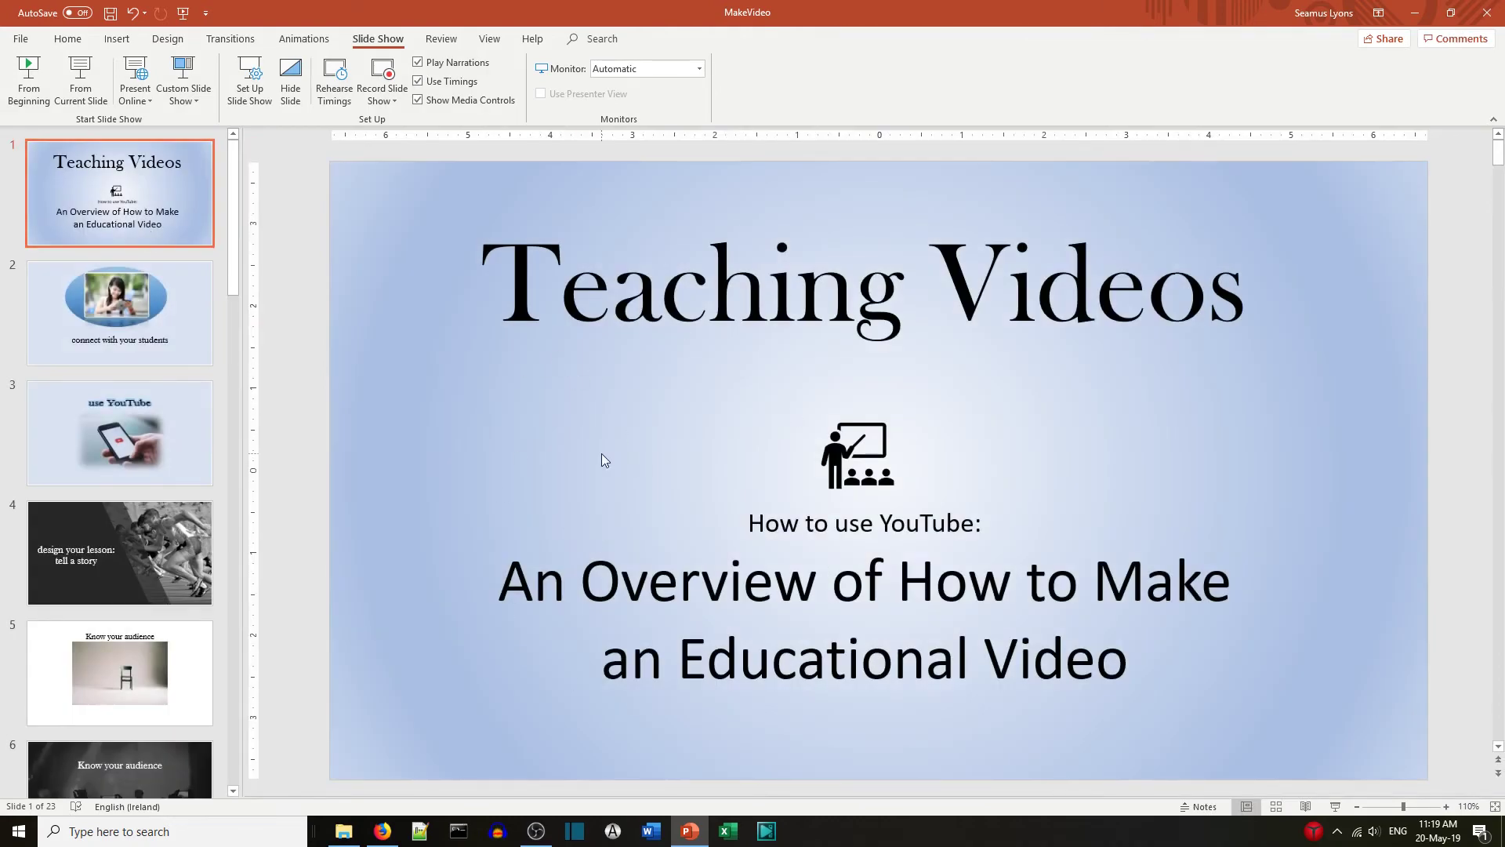
pyautogui.click(22, 40)
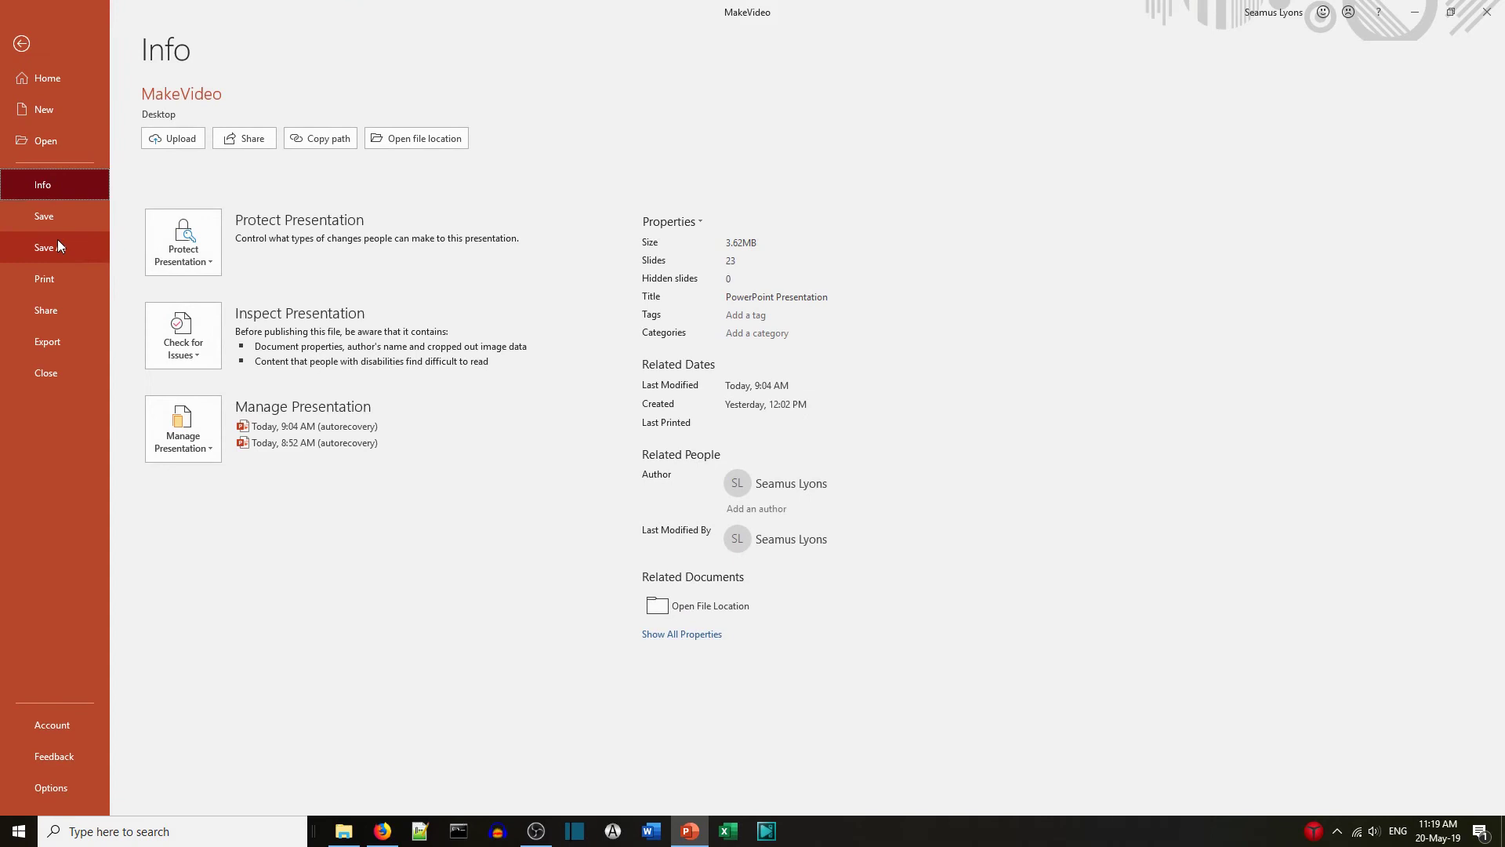
pyautogui.click(58, 240)
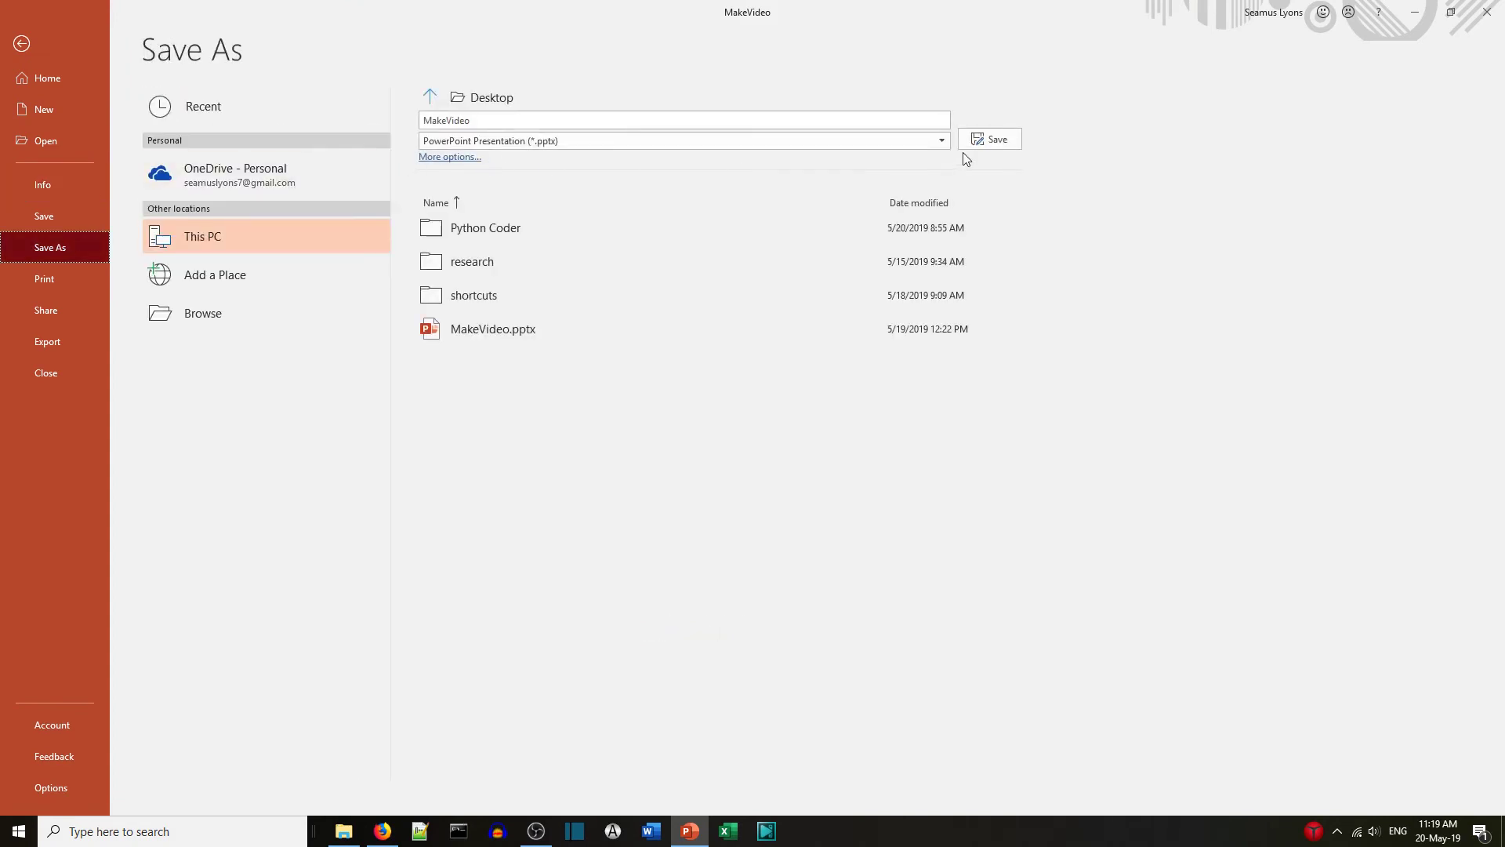
pyautogui.click(985, 148)
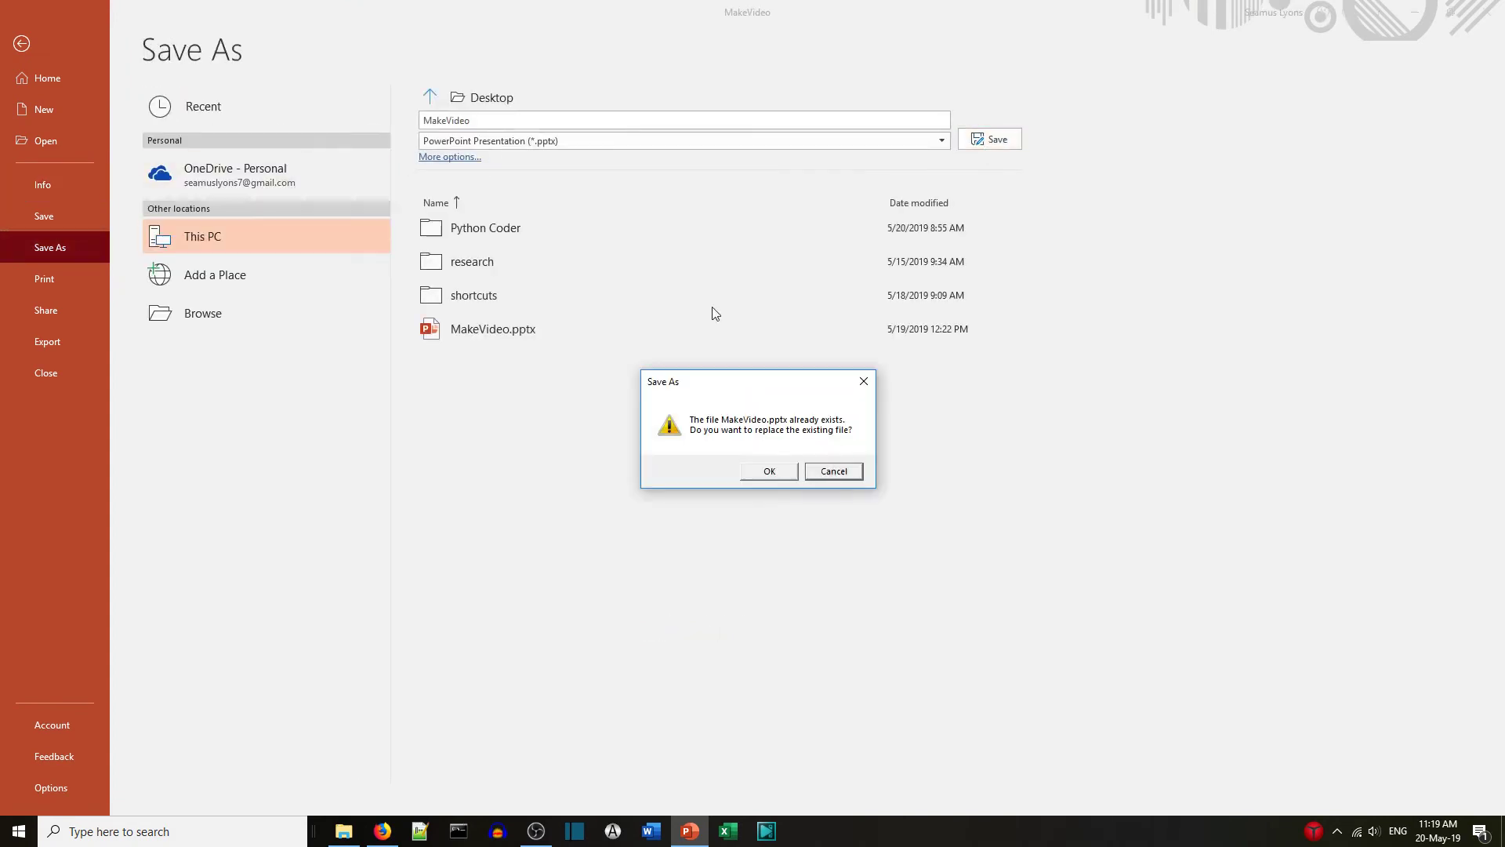
pyautogui.click(833, 472)
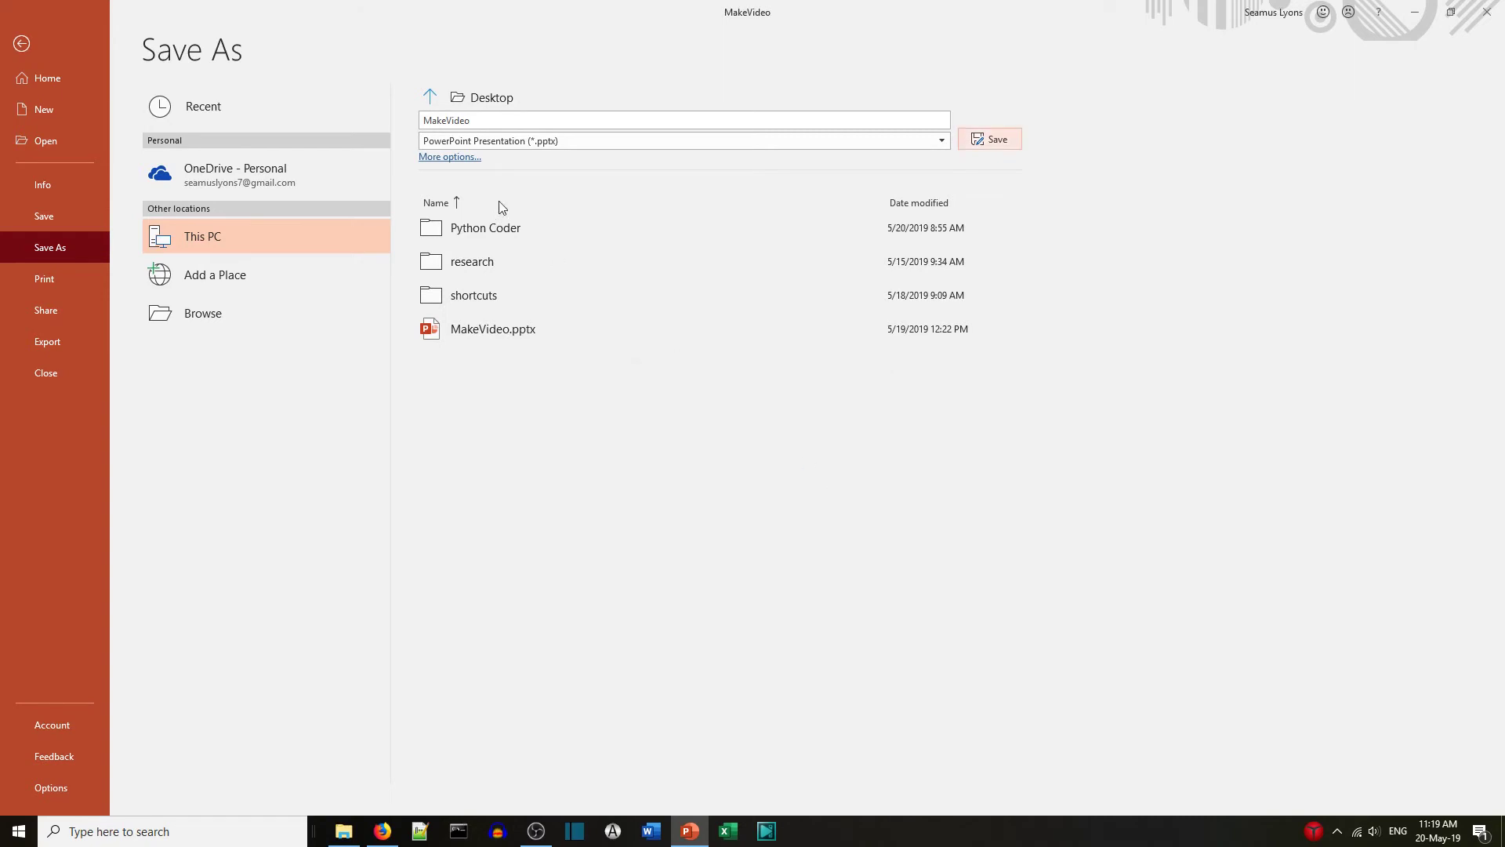
pyautogui.click(458, 160)
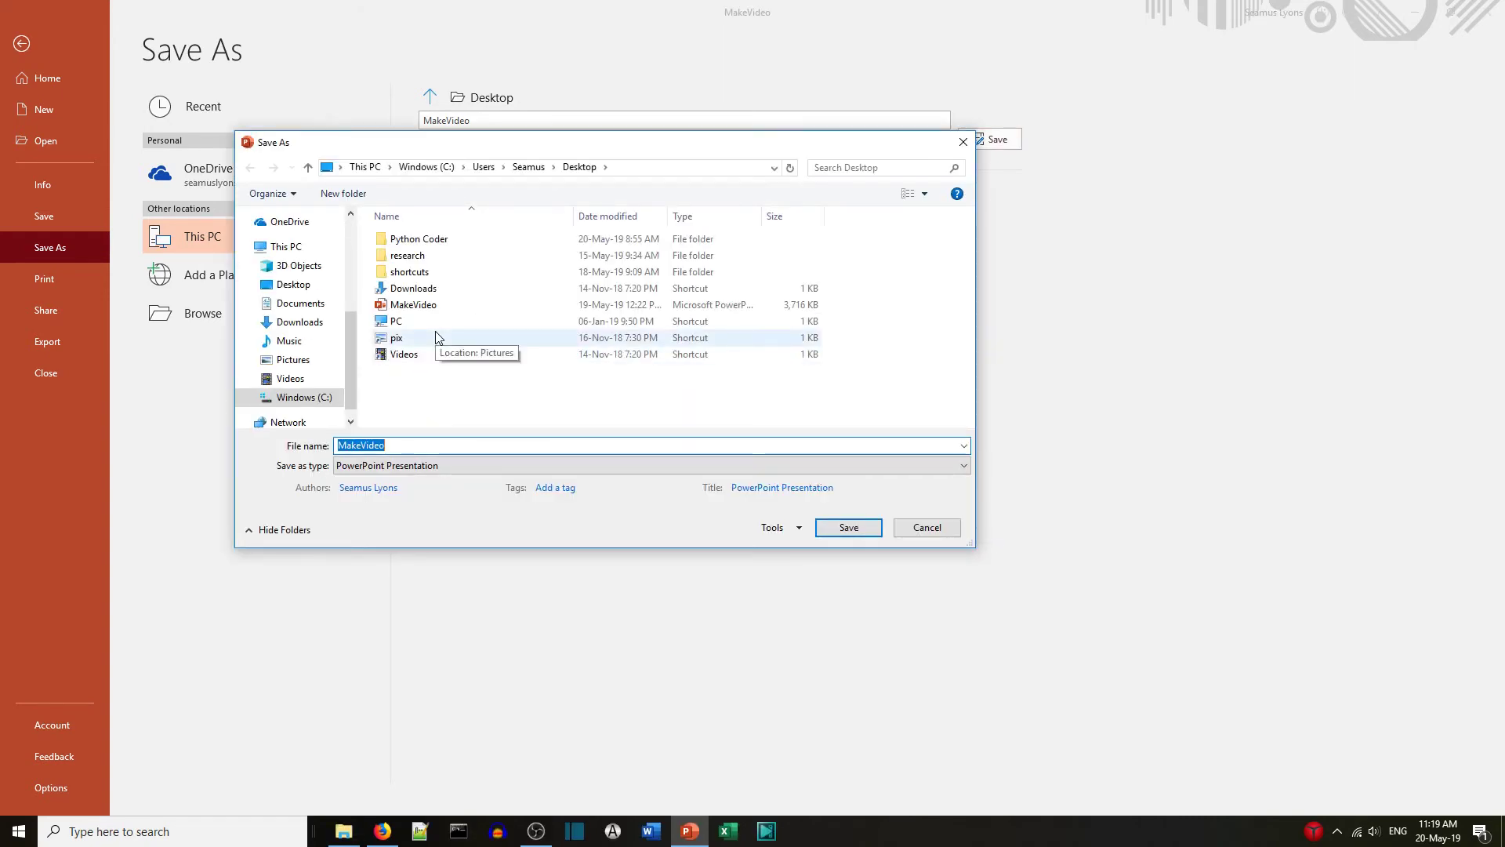
# Save just the current slide as a GIF named 'thumbnail', then minimize PowerPoint.
pyautogui.write('thumbnail')
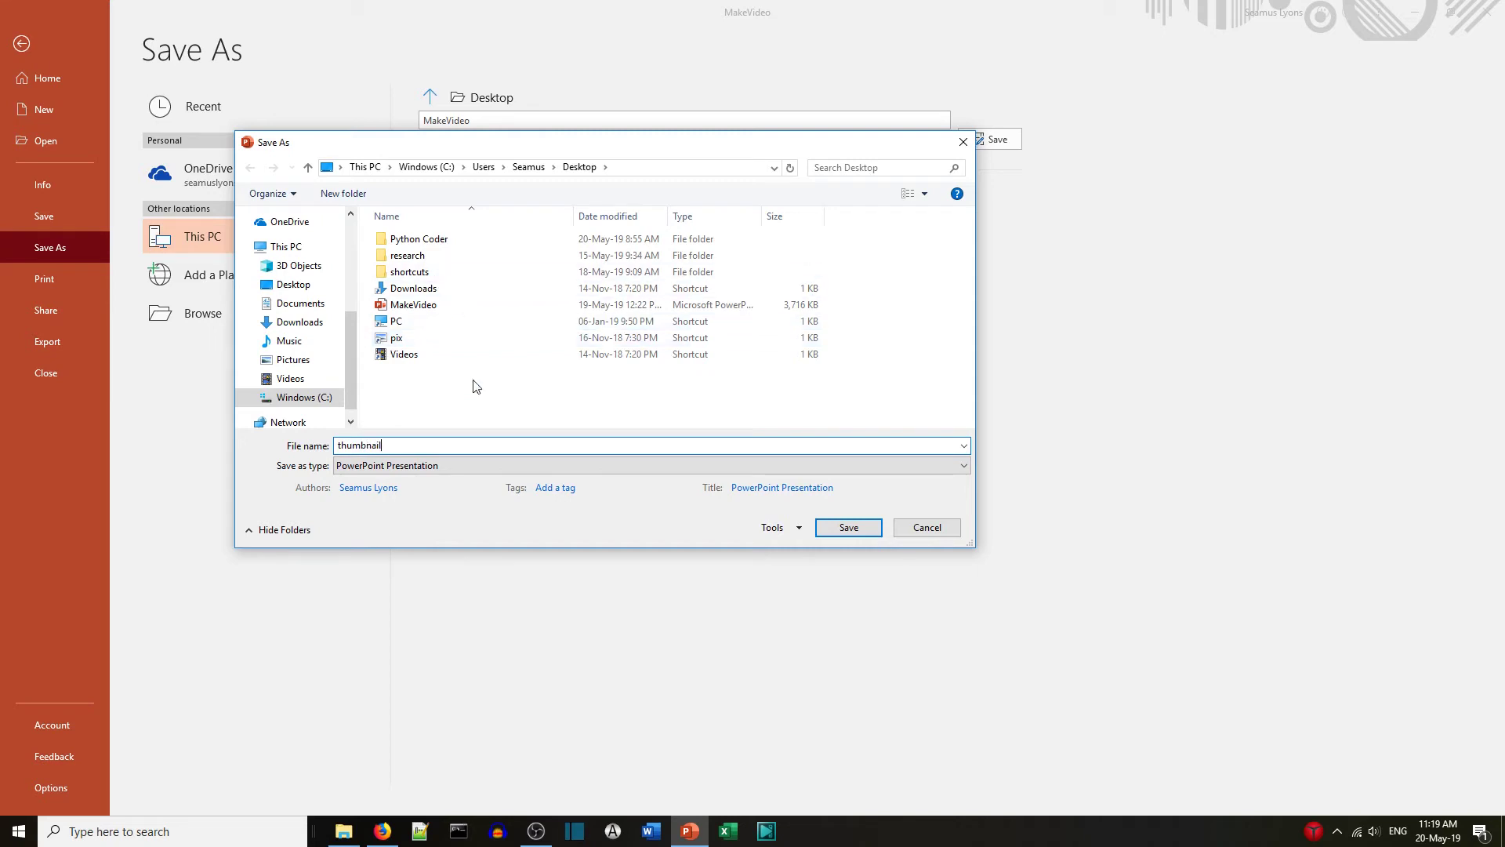
pyautogui.click(454, 466)
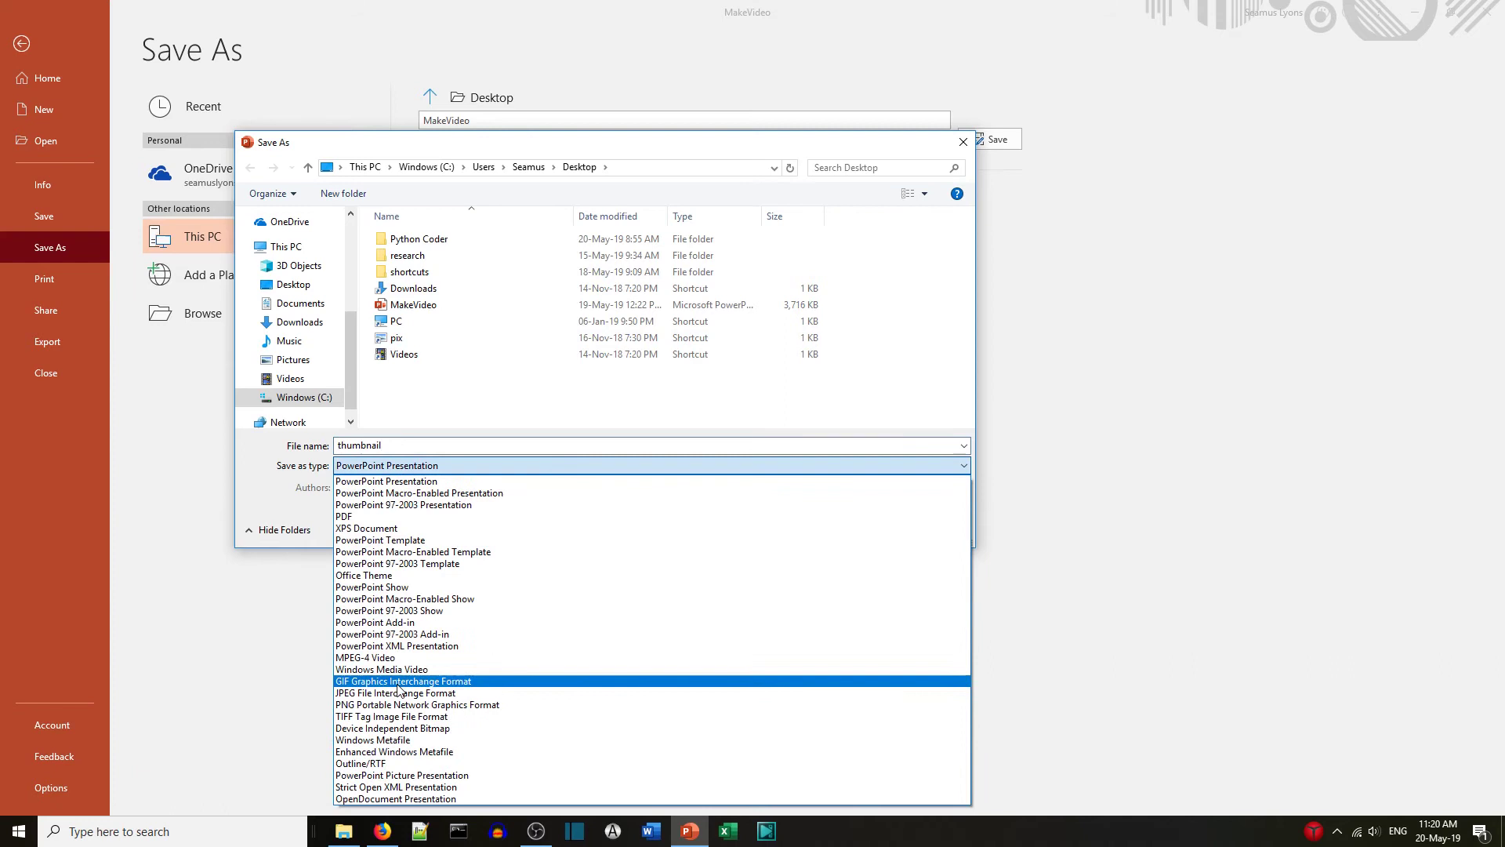
pyautogui.click(399, 682)
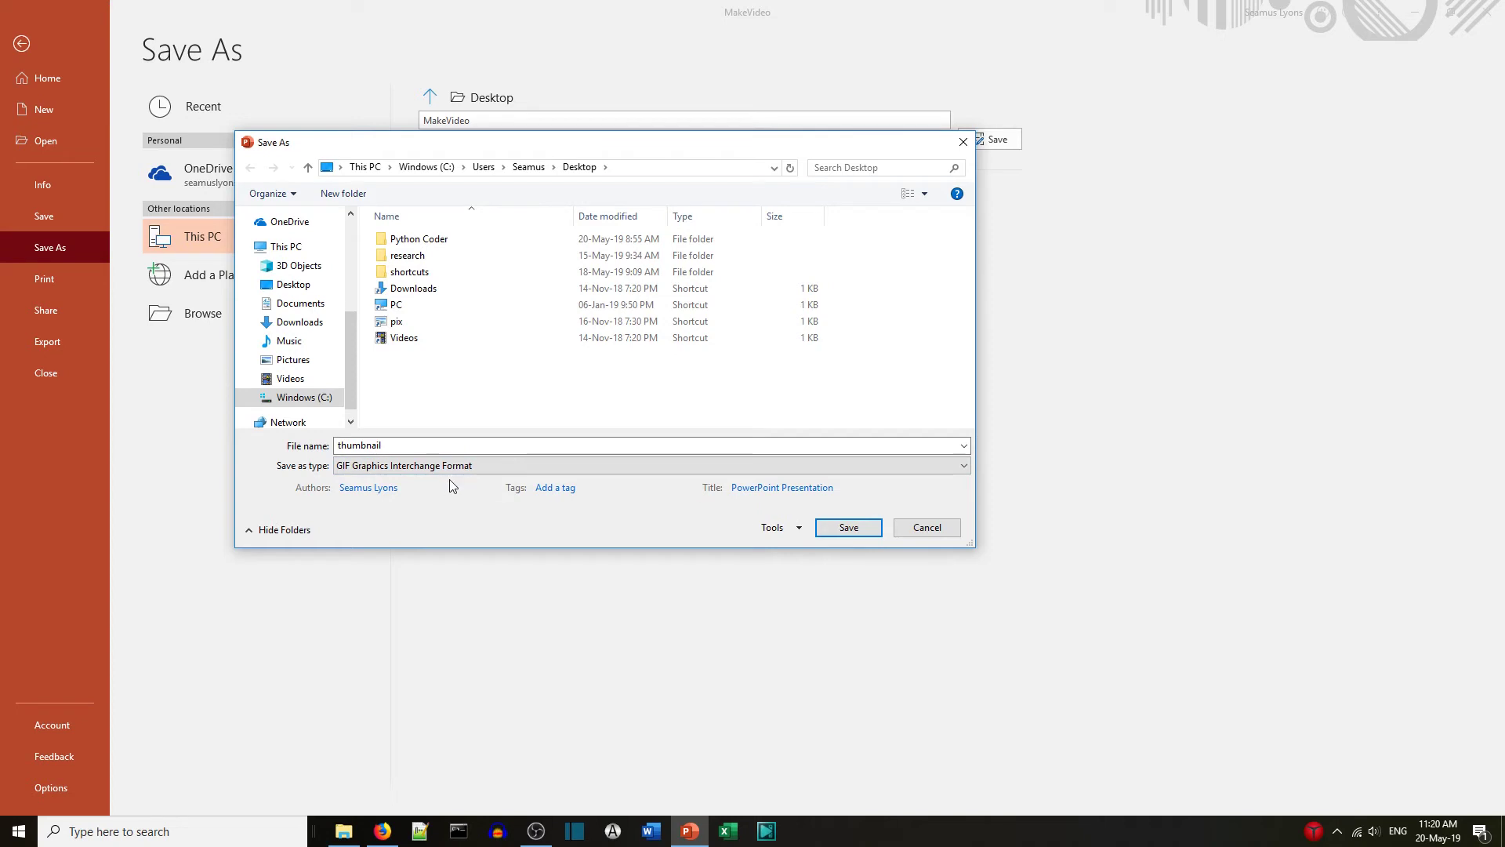
pyautogui.click(842, 530)
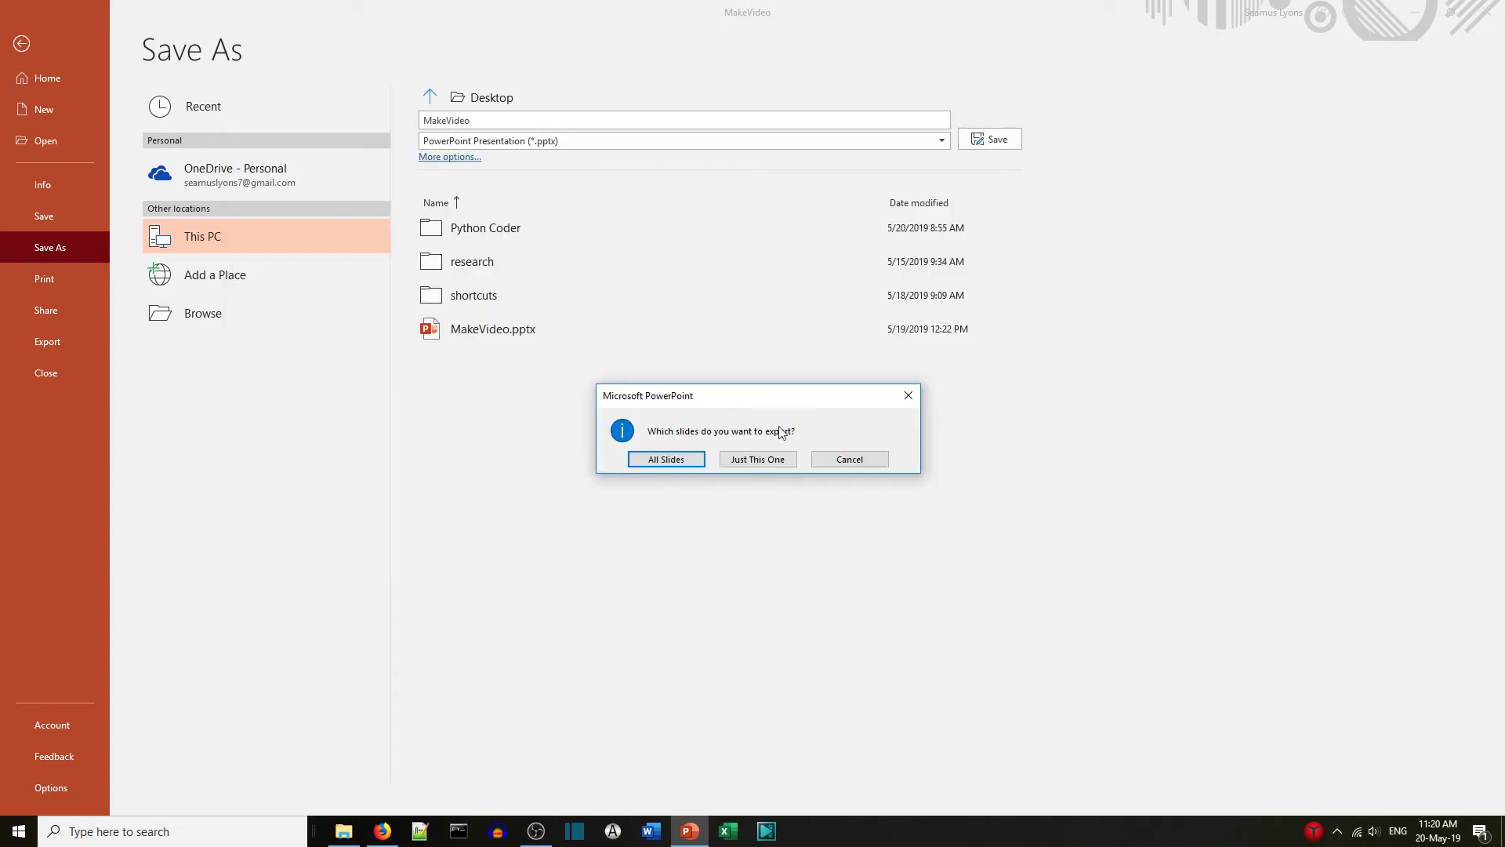
pyautogui.click(764, 462)
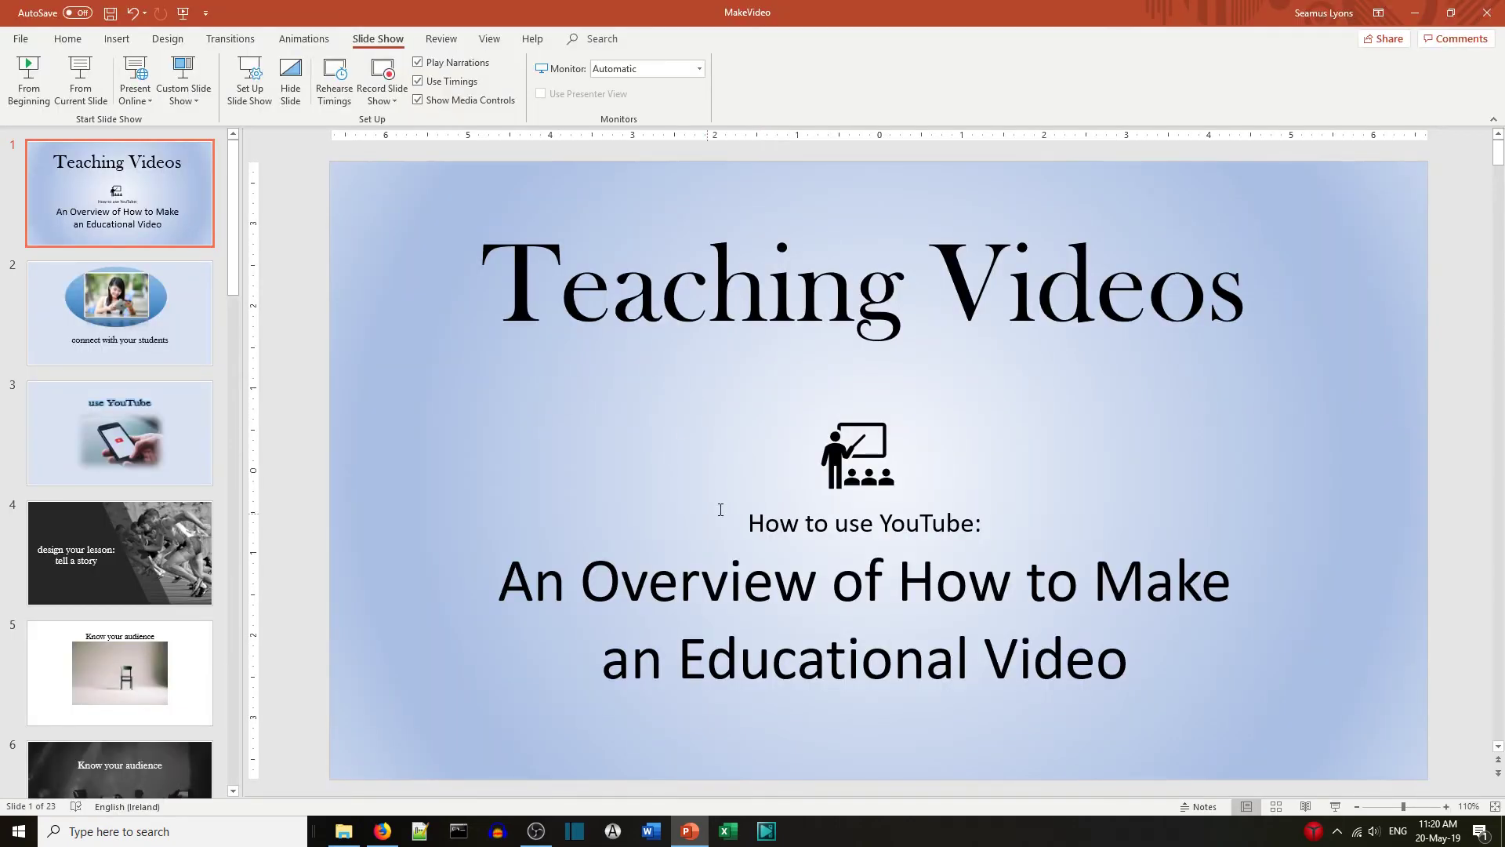
pyautogui.click(1414, 13)
# Minimize OBS, view the thumbnail GIF in Photos, close it, and move the icon top-right.
pyautogui.click(1403, 7)
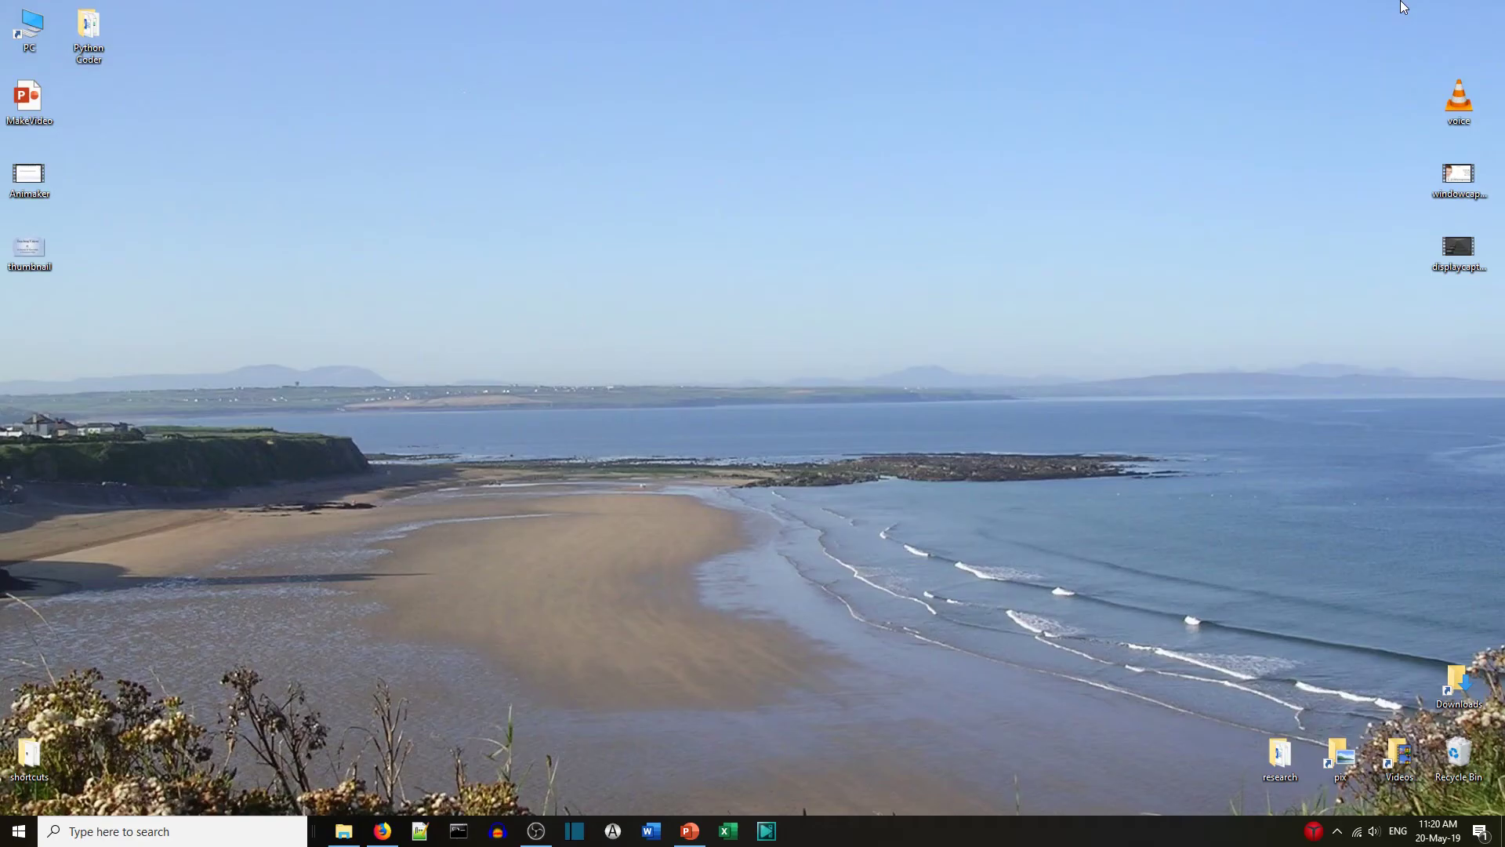
pyautogui.doubleClick(34, 249)
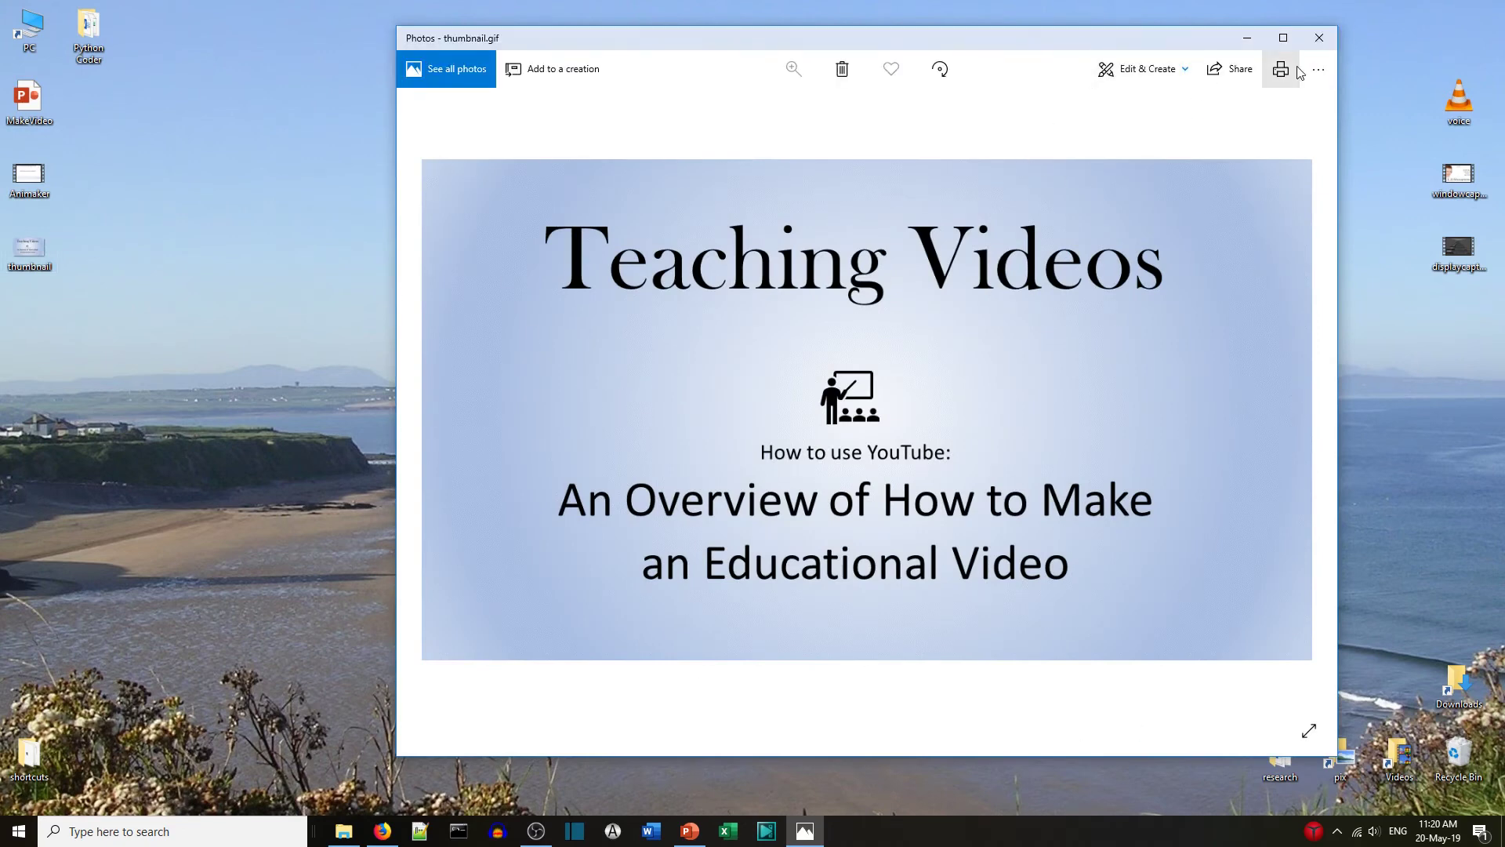
pyautogui.click(1319, 38)
pyautogui.moveTo(29, 250); pyautogui.dragTo(1244, 96)
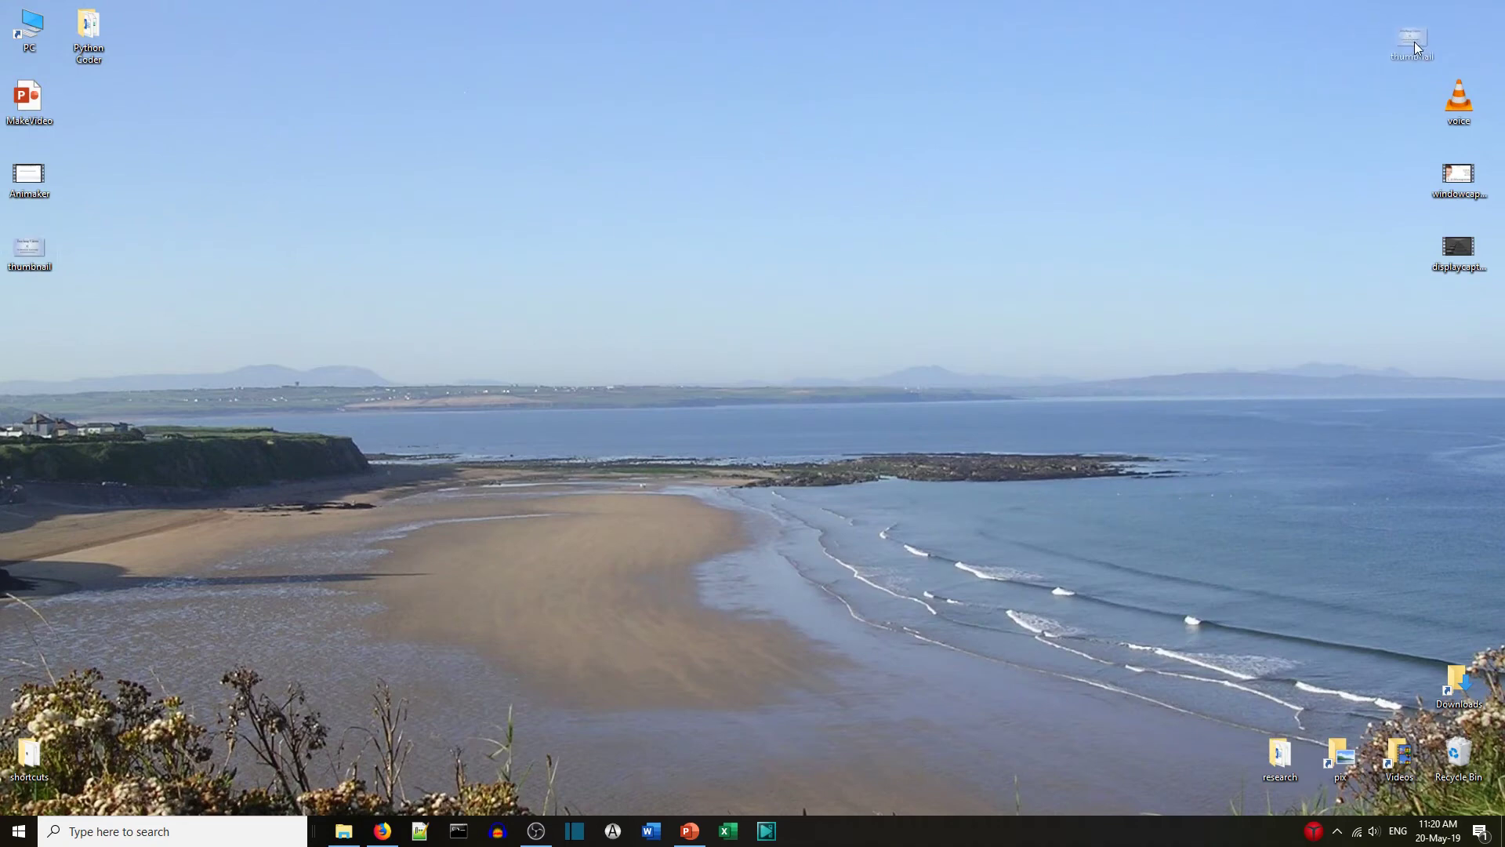
pyautogui.moveTo(1456, 38); pyautogui.dragTo(1456, 37)
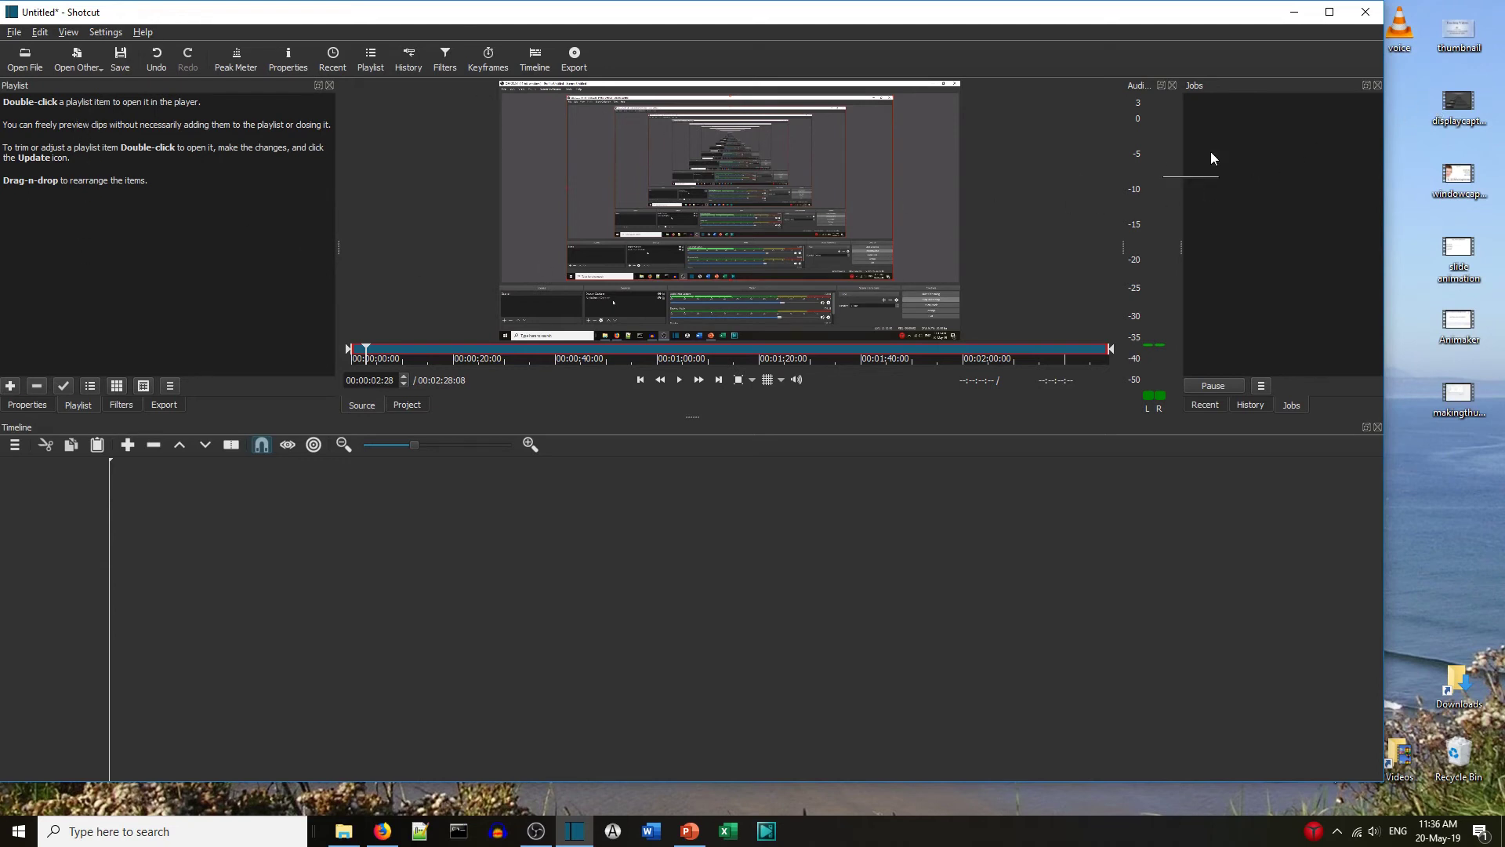
# Add displaycapture1, windowcapture, slide animation, Animaker and makingthumbnail clips to the playlist.
pyautogui.moveTo(1451, 115); pyautogui.dragTo(178, 155)
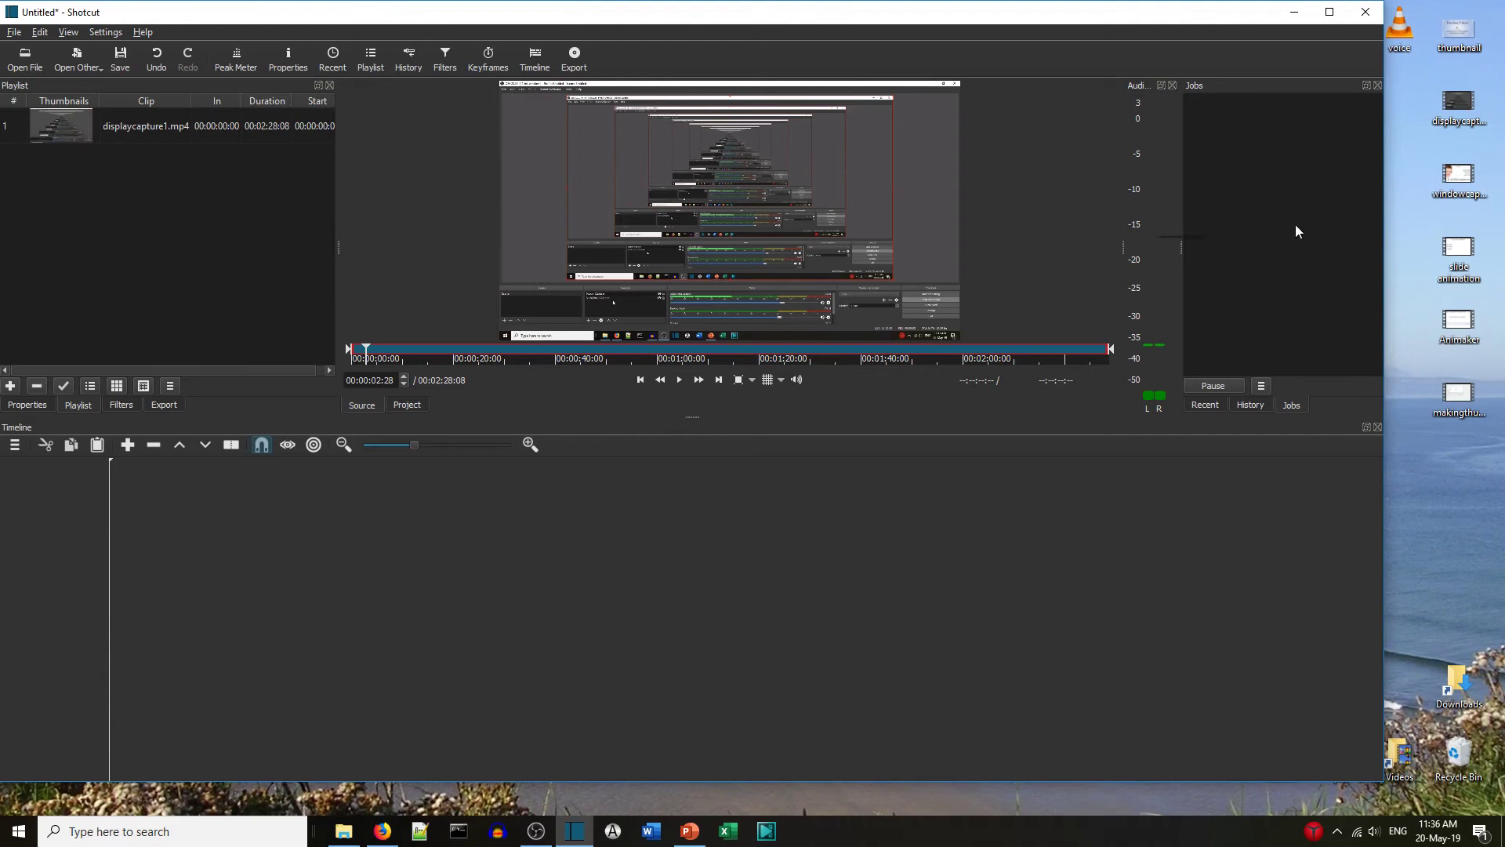
pyautogui.moveTo(1465, 184); pyautogui.dragTo(169, 265)
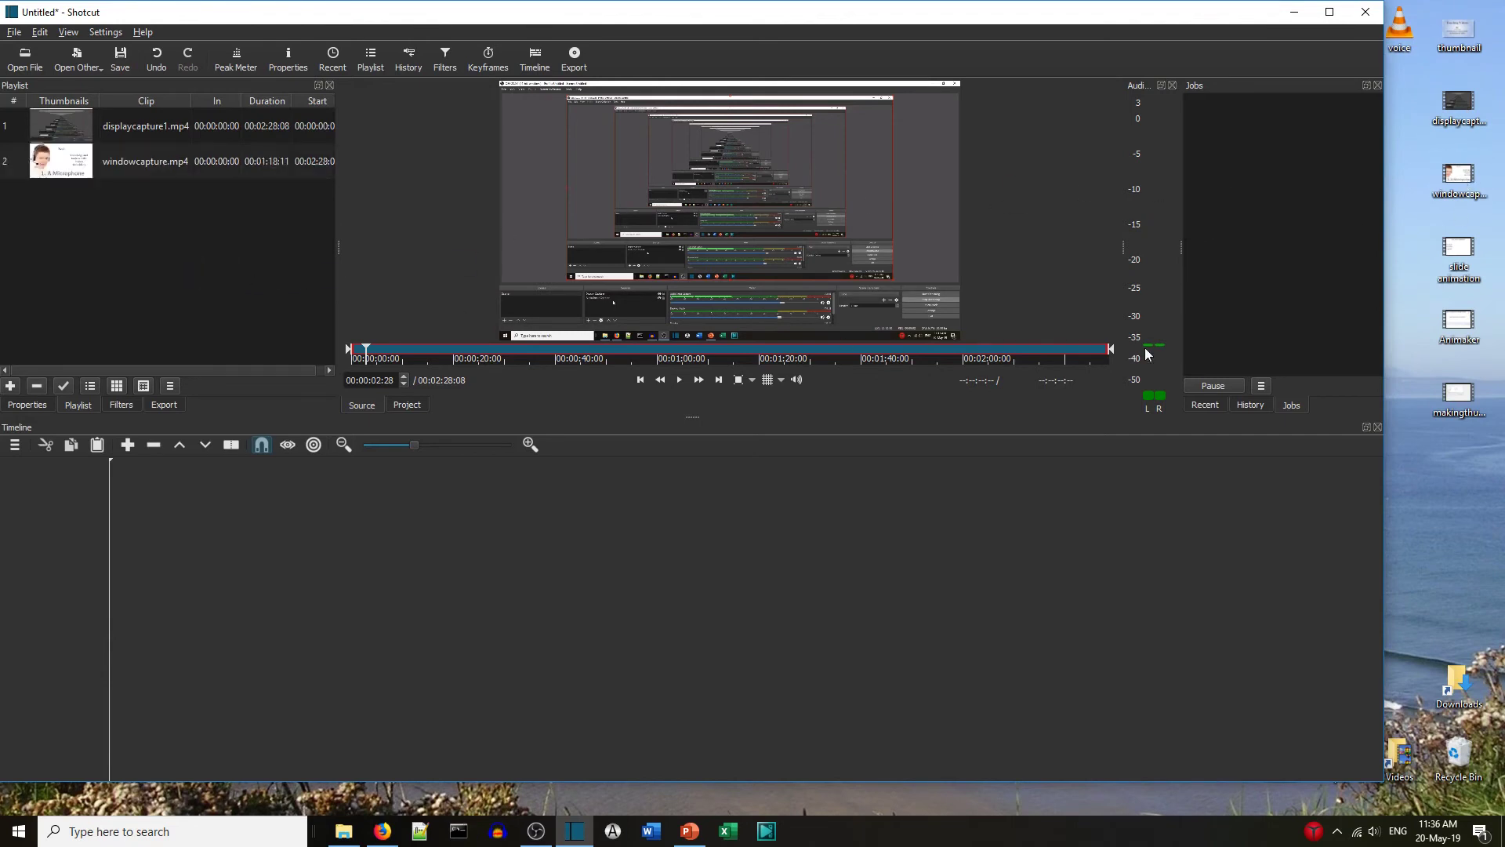
pyautogui.moveTo(1462, 255); pyautogui.dragTo(83, 231)
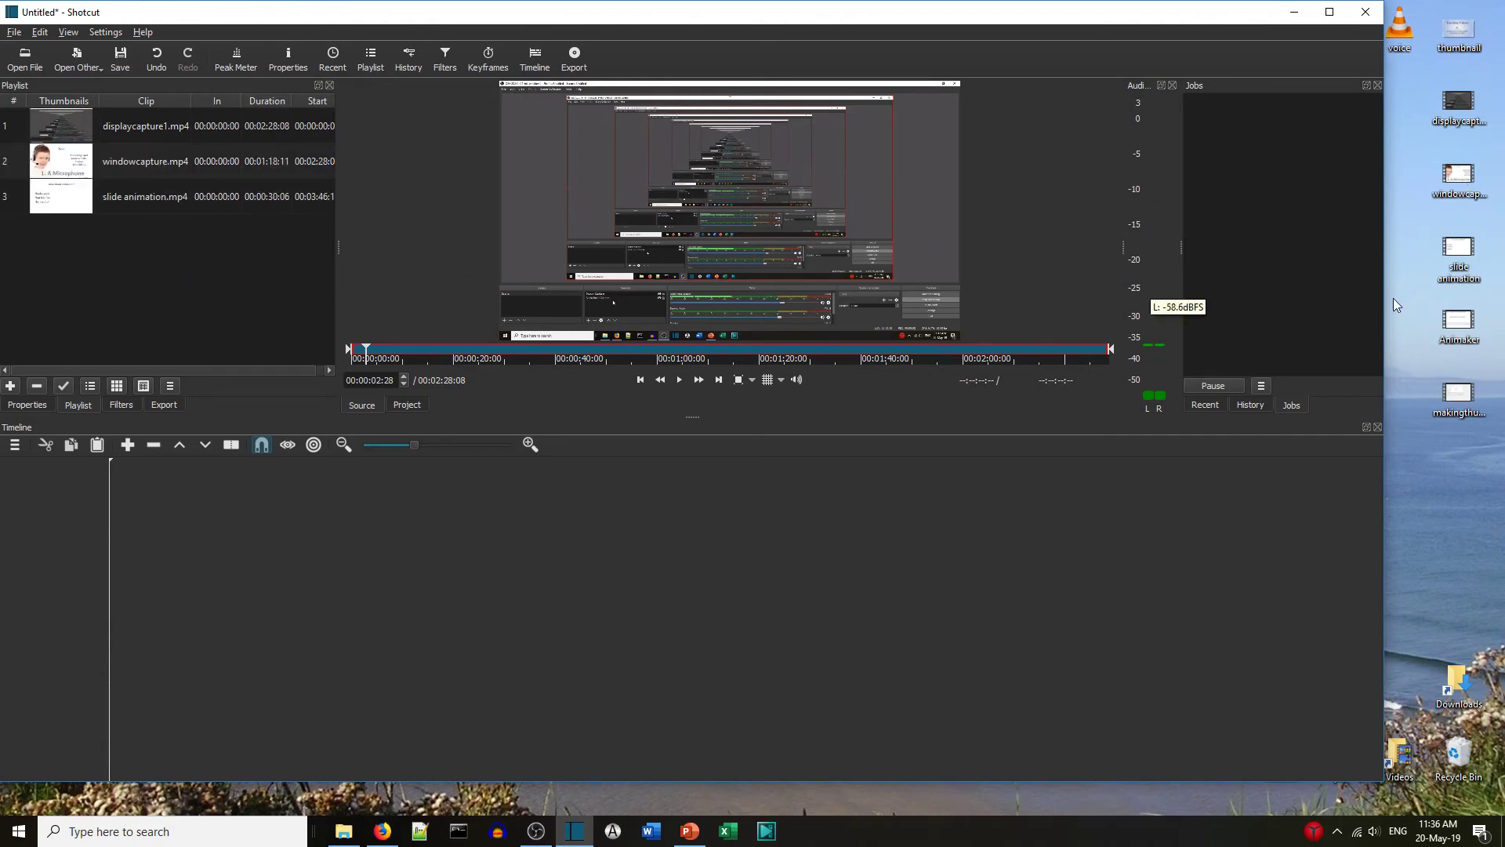
pyautogui.moveTo(1458, 321); pyautogui.dragTo(177, 217)
pyautogui.moveTo(1458, 396); pyautogui.dragTo(99, 289)
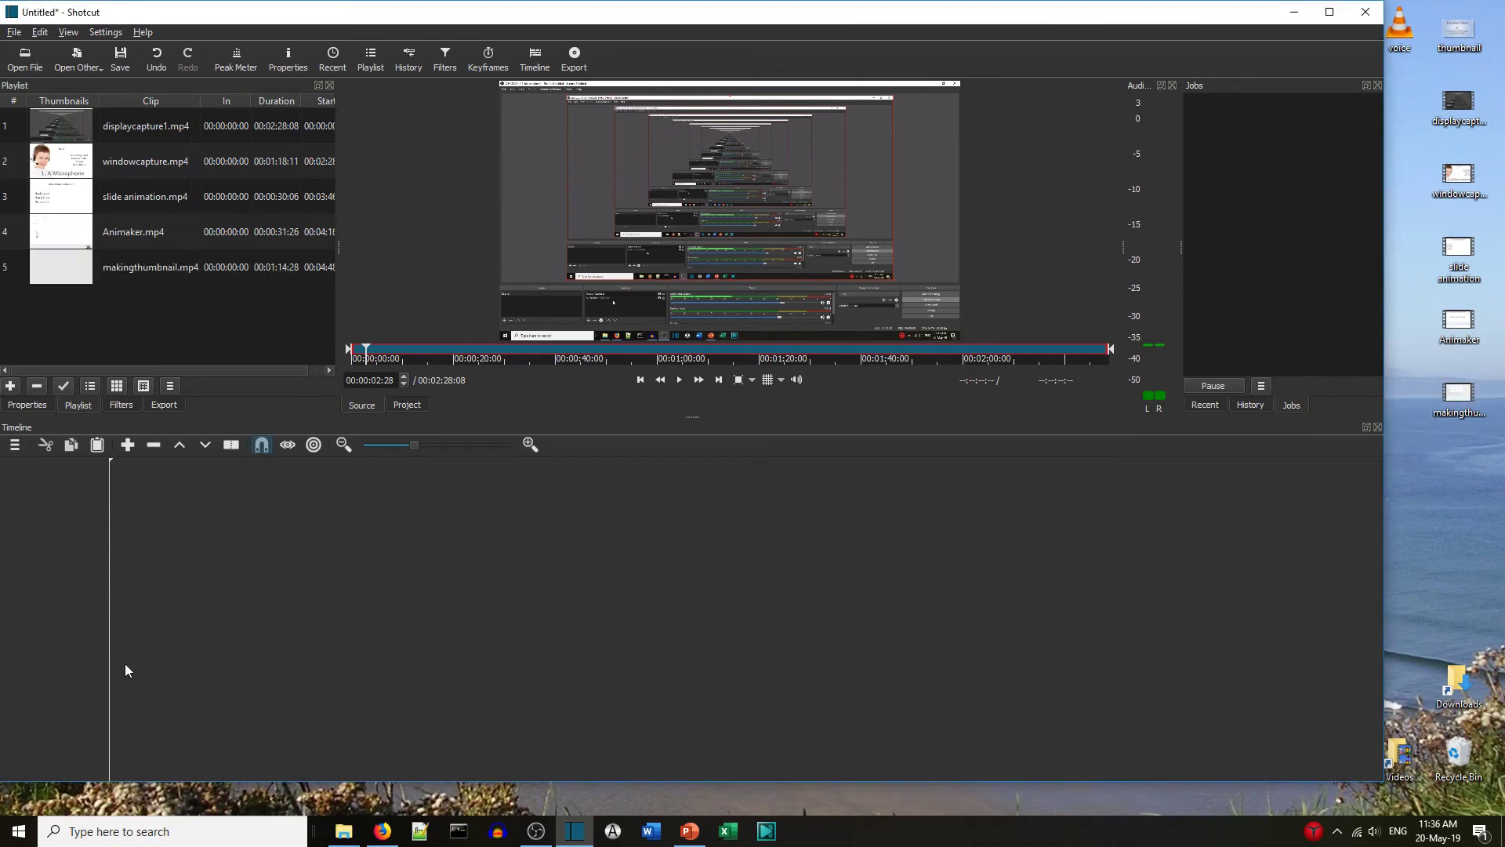
# Maximize Shotcut and add video track V1 to the timeline.
pyautogui.click(1330, 11)
pyautogui.click(15, 480)
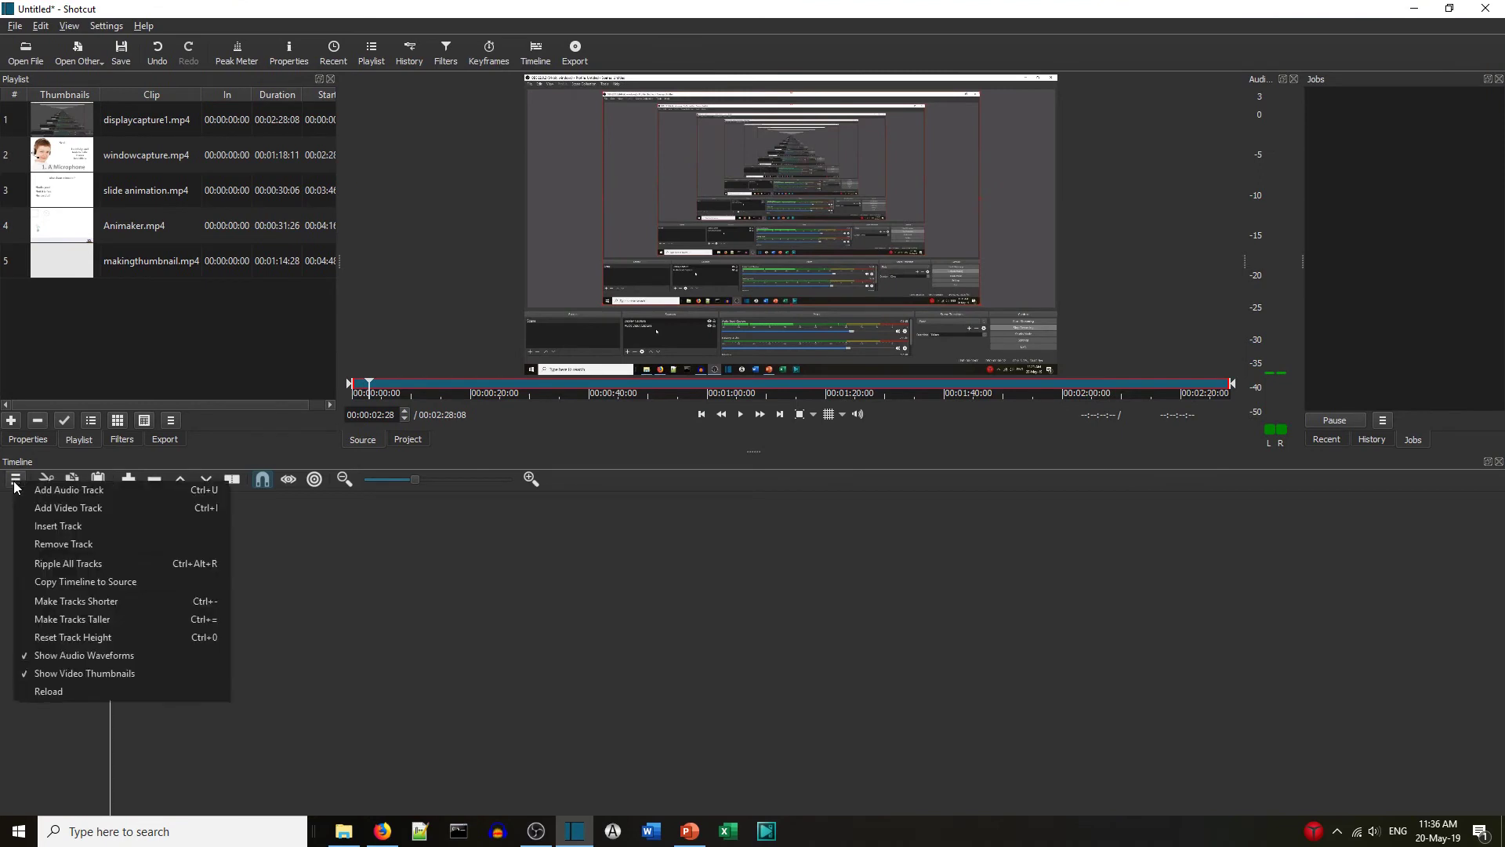
pyautogui.click(55, 509)
pyautogui.click(55, 515)
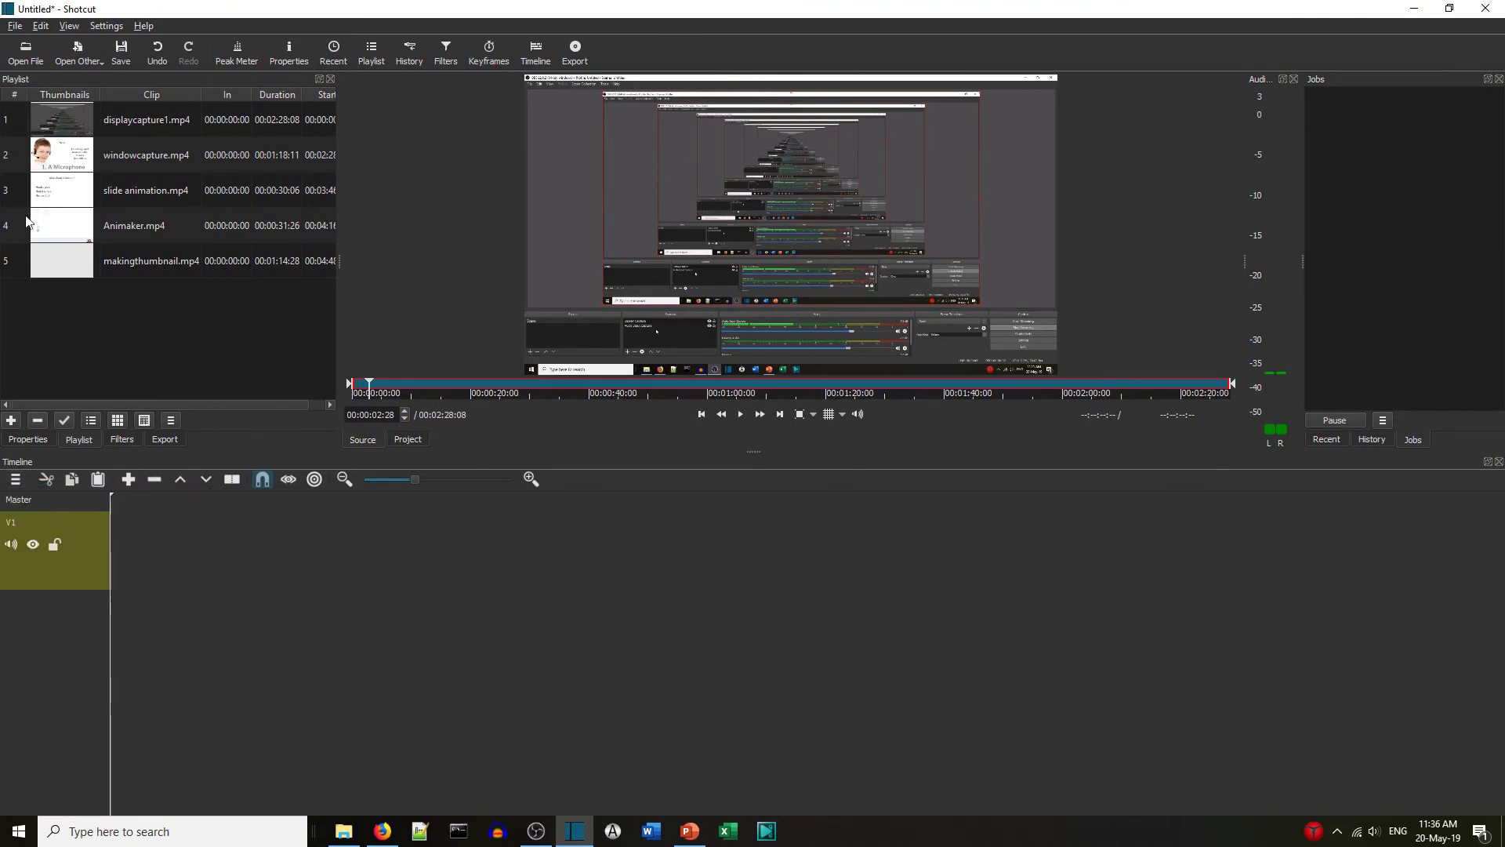
# Place displaycapture1.mp4 at the start of V1 with windowcapture.mp4 after it.
pyautogui.moveTo(53, 137); pyautogui.dragTo(173, 552)
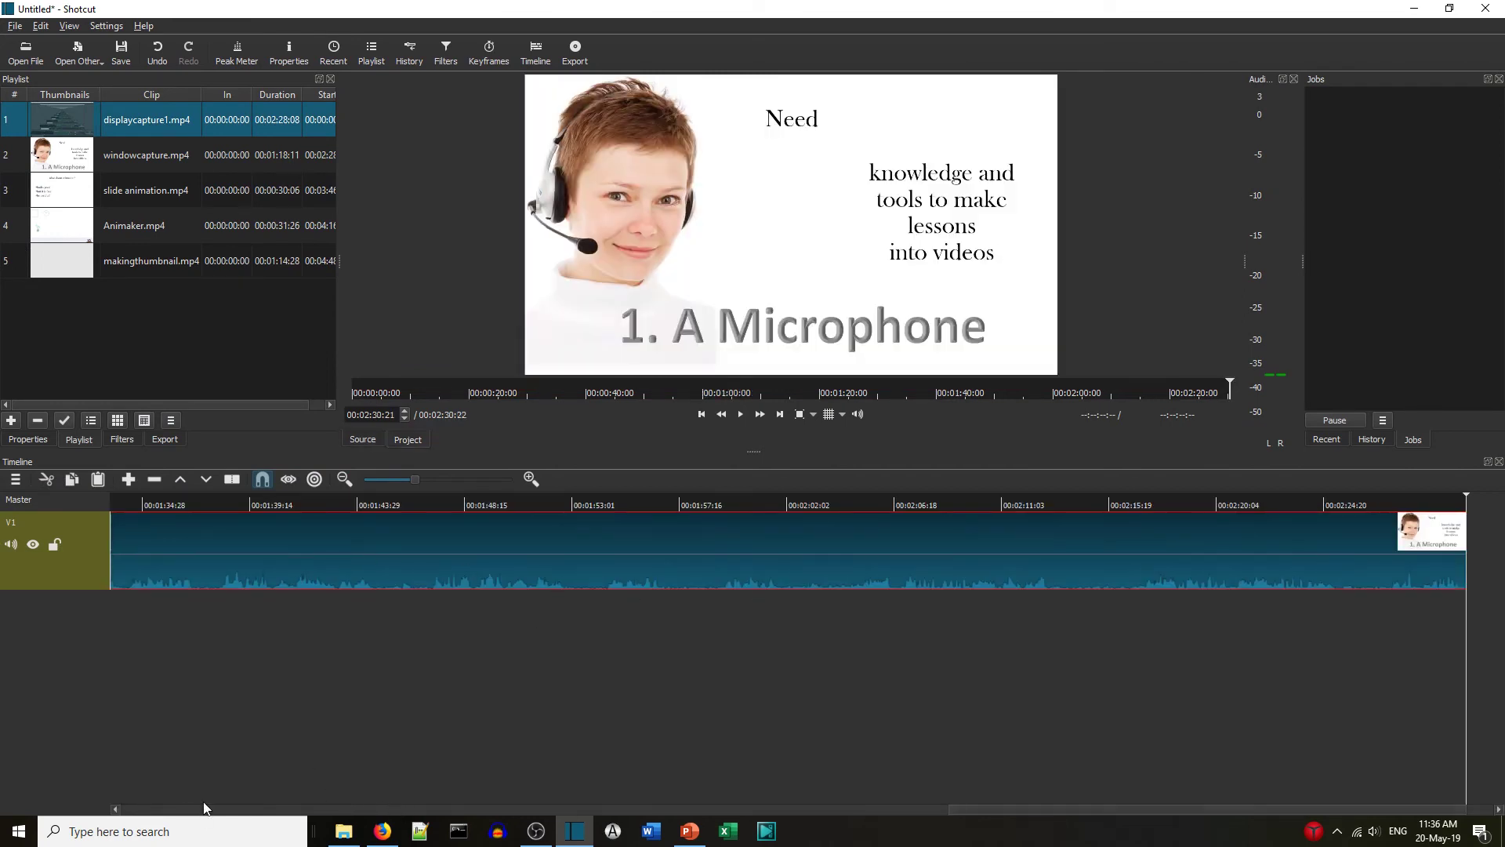
pyautogui.click(310, 809)
pyautogui.moveTo(284, 545); pyautogui.dragTo(210, 548)
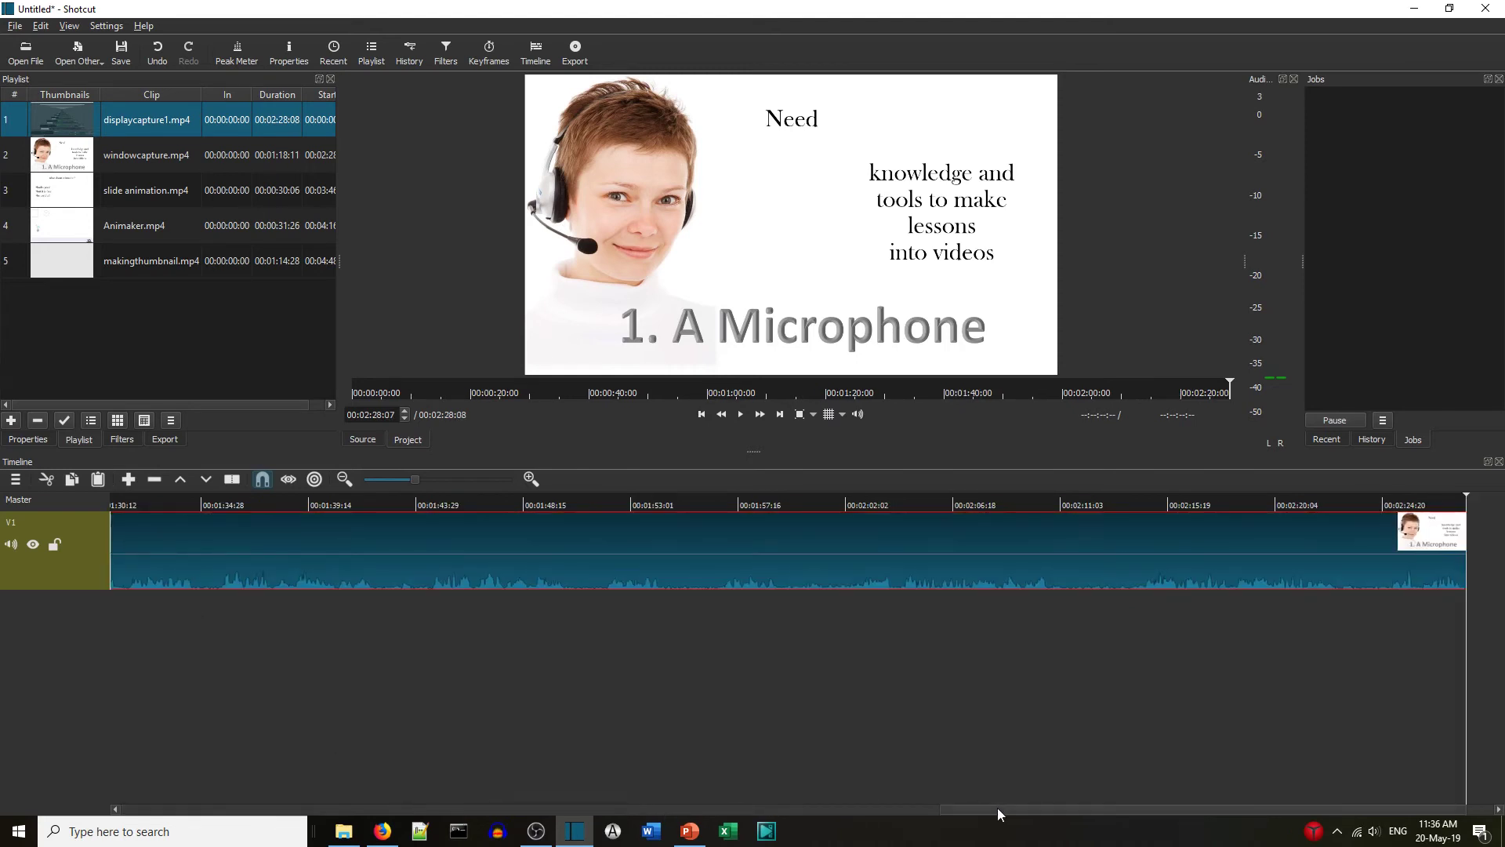
pyautogui.moveTo(998, 813); pyautogui.dragTo(1244, 809)
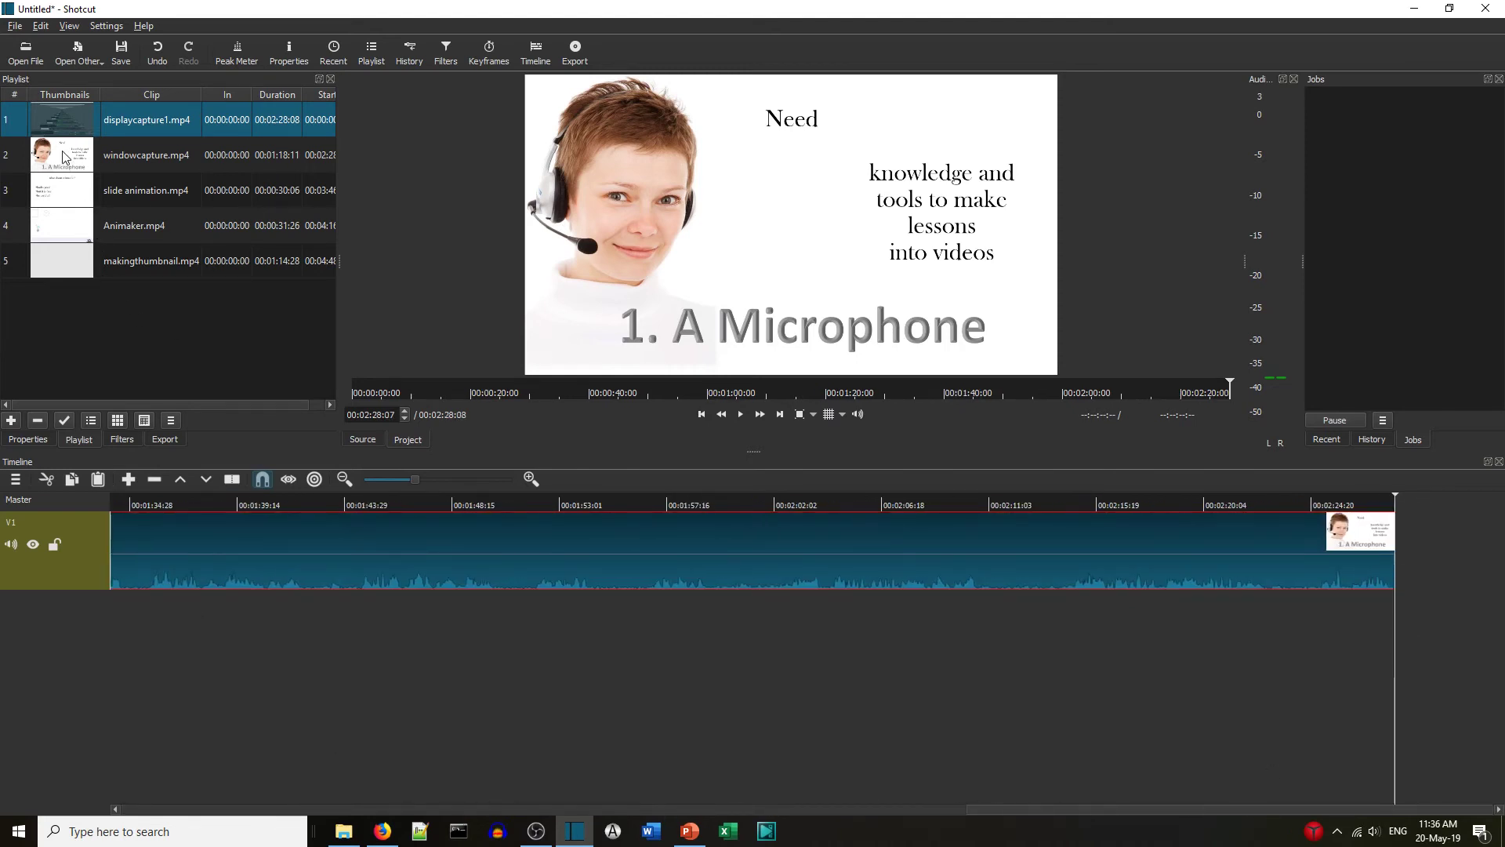
pyautogui.moveTo(65, 157); pyautogui.dragTo(1267, 548)
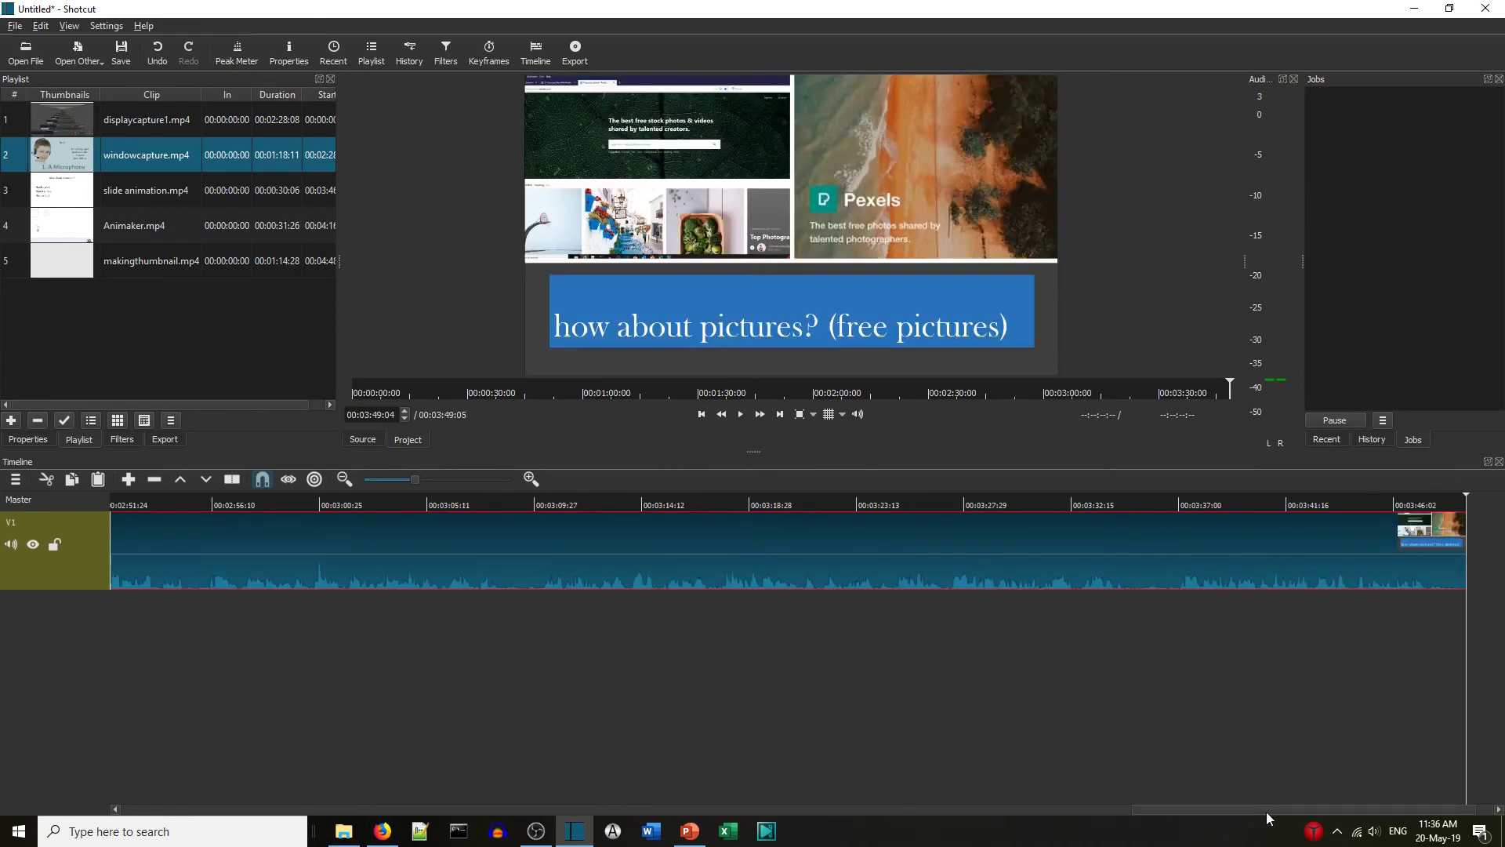
# Reposition windowcapture.mp4 directly after displaycapture1.mp4 on V1.
pyautogui.moveTo(1267, 812); pyautogui.dragTo(1023, 812)
pyautogui.moveTo(858, 571); pyautogui.dragTo(791, 564)
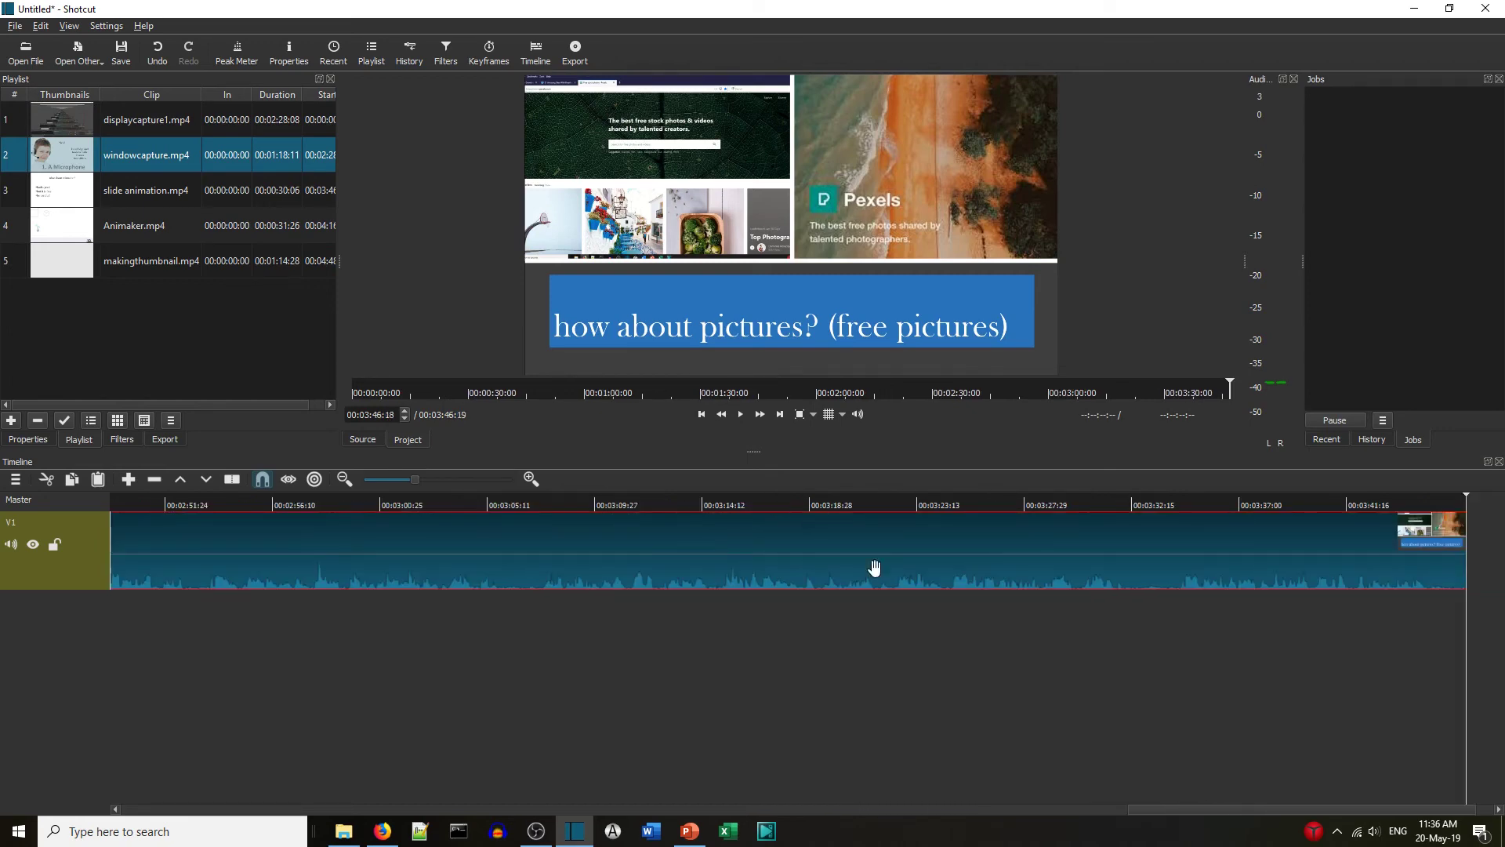
pyautogui.moveTo(1172, 806); pyautogui.dragTo(974, 837)
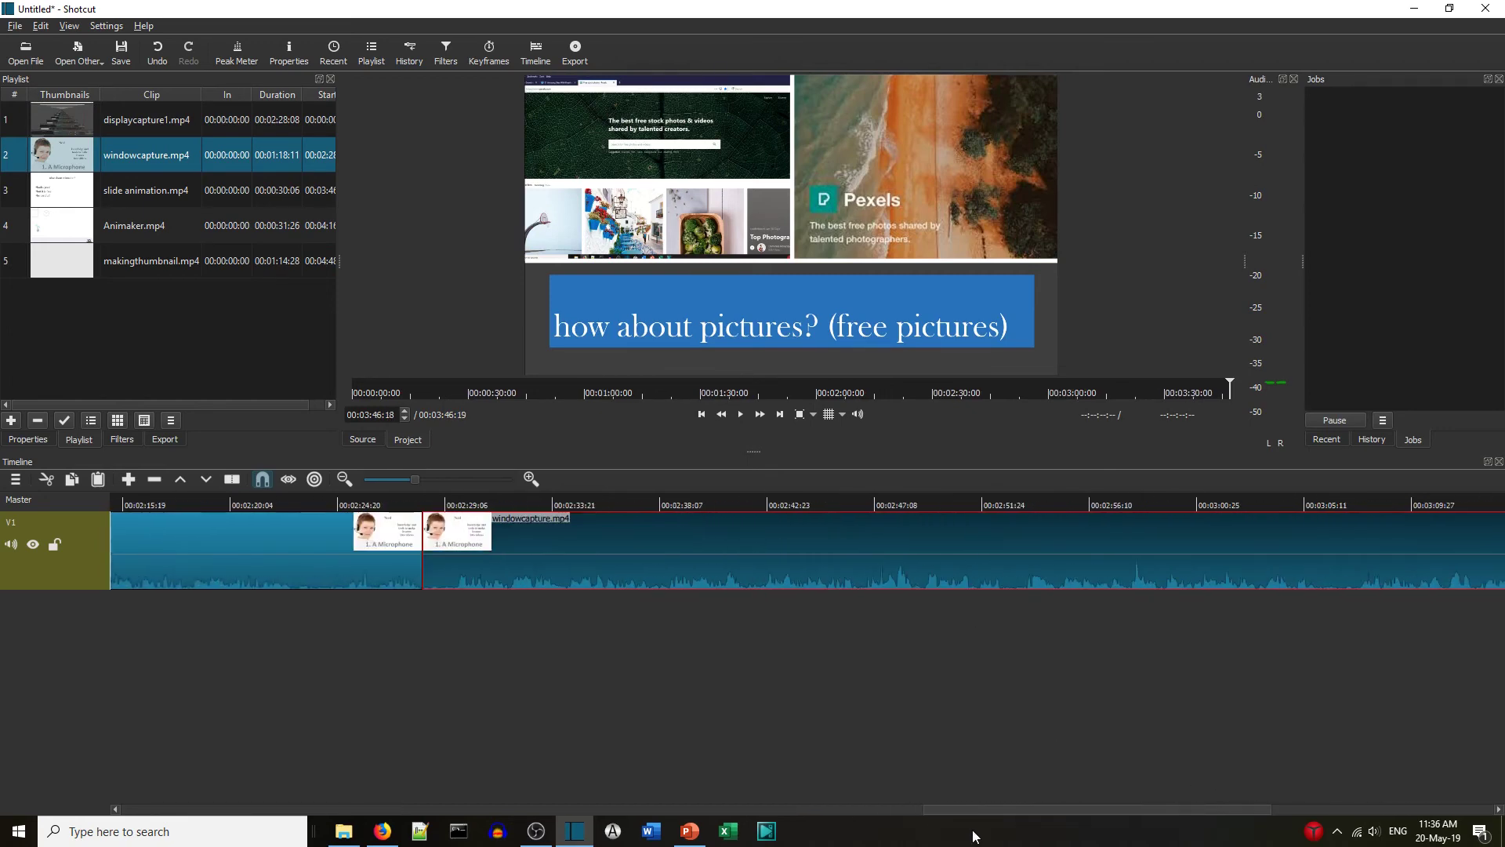
# Scrub past the Audacity, PowerPoint and Camera slides to find where 'what about animation?' begins.
pyautogui.click(723, 499)
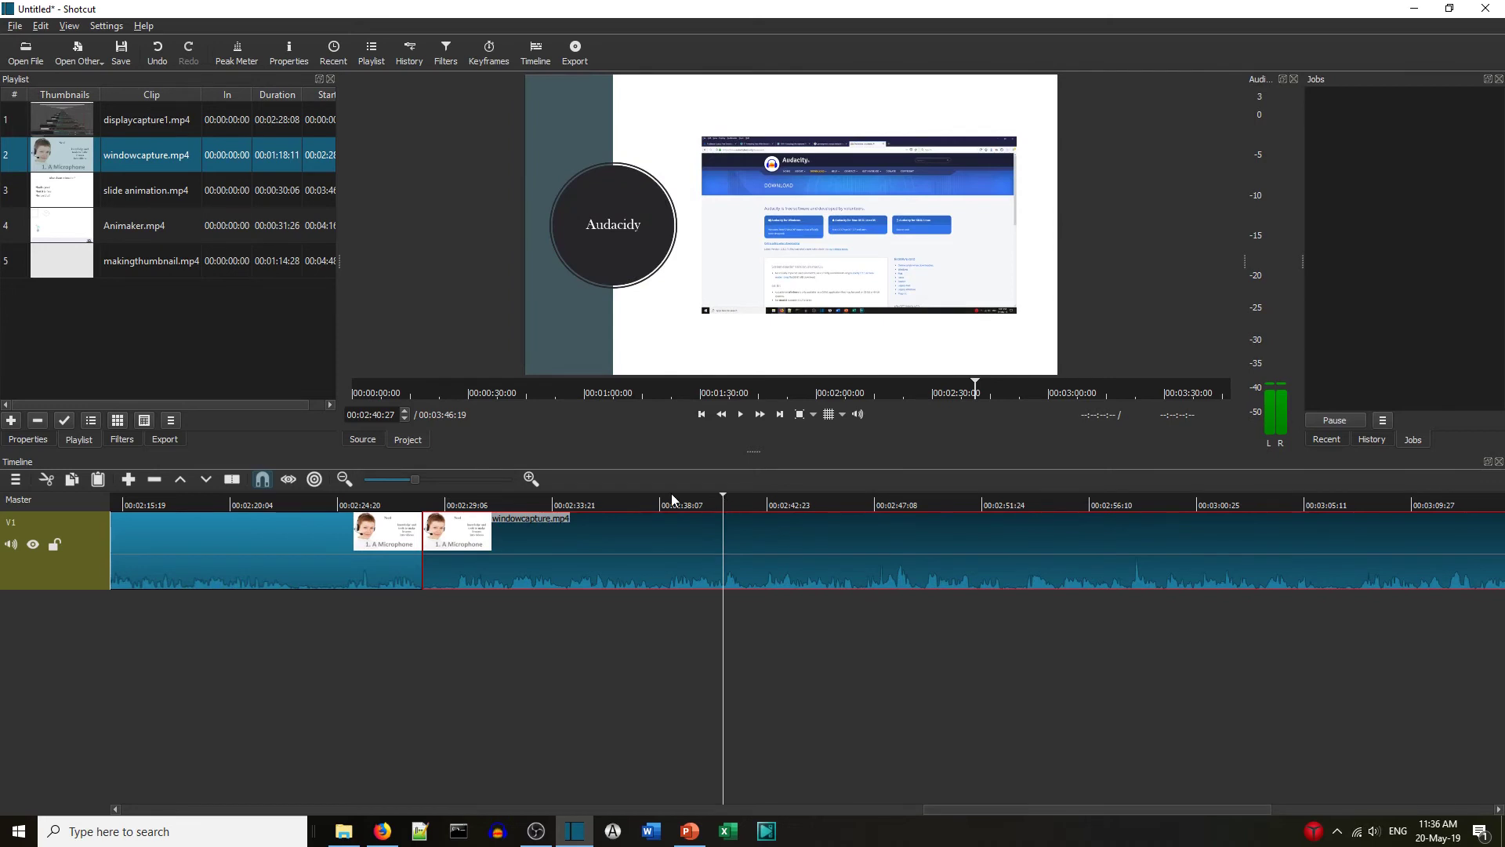
pyautogui.click(802, 502)
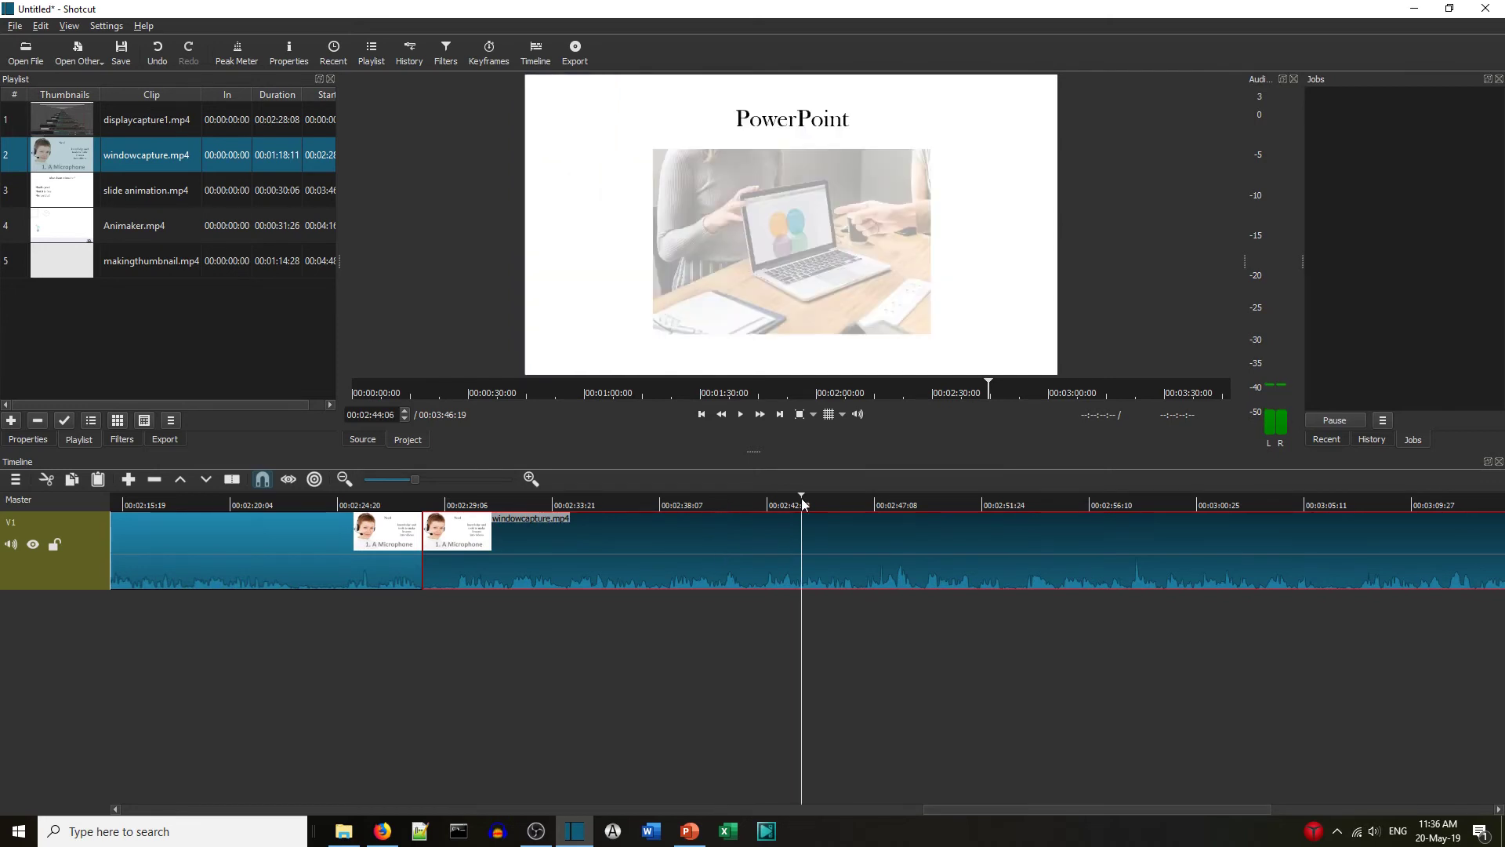
pyautogui.click(884, 498)
pyautogui.click(926, 504)
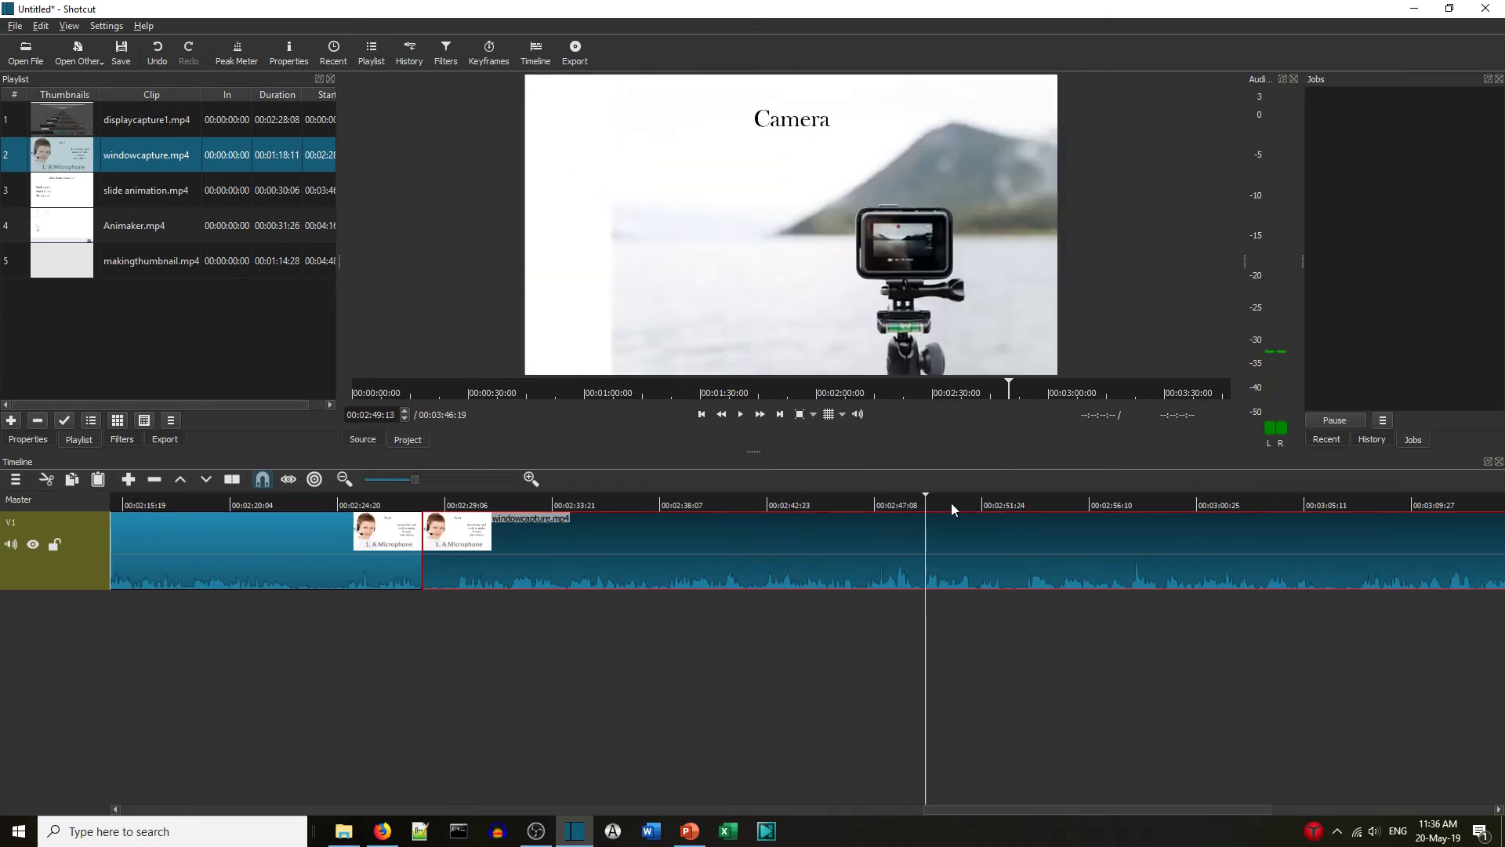
pyautogui.click(797, 499)
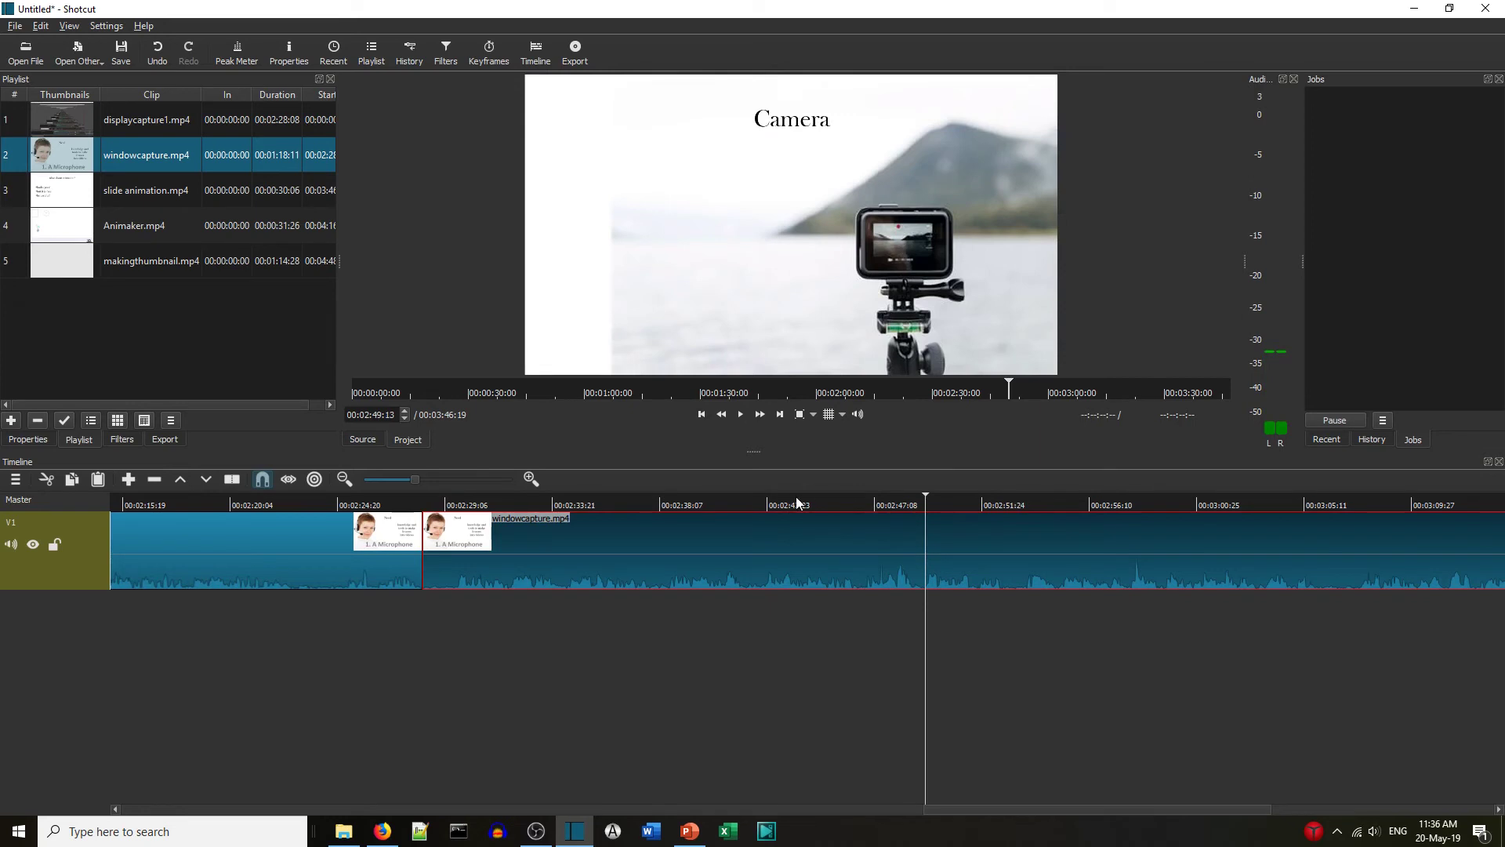
pyautogui.click(730, 503)
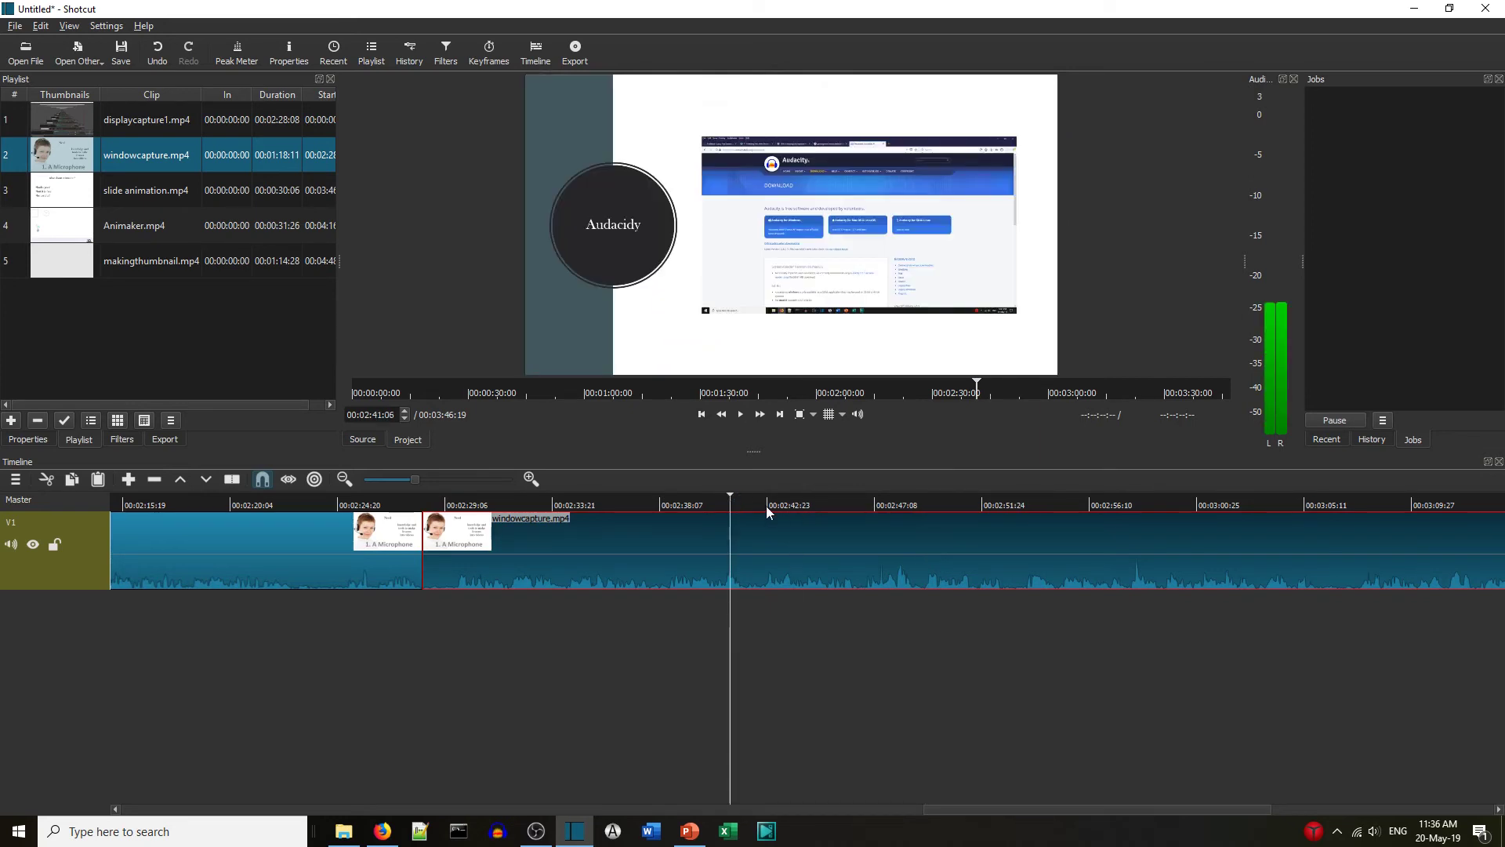
pyautogui.click(745, 505)
pyautogui.click(1018, 506)
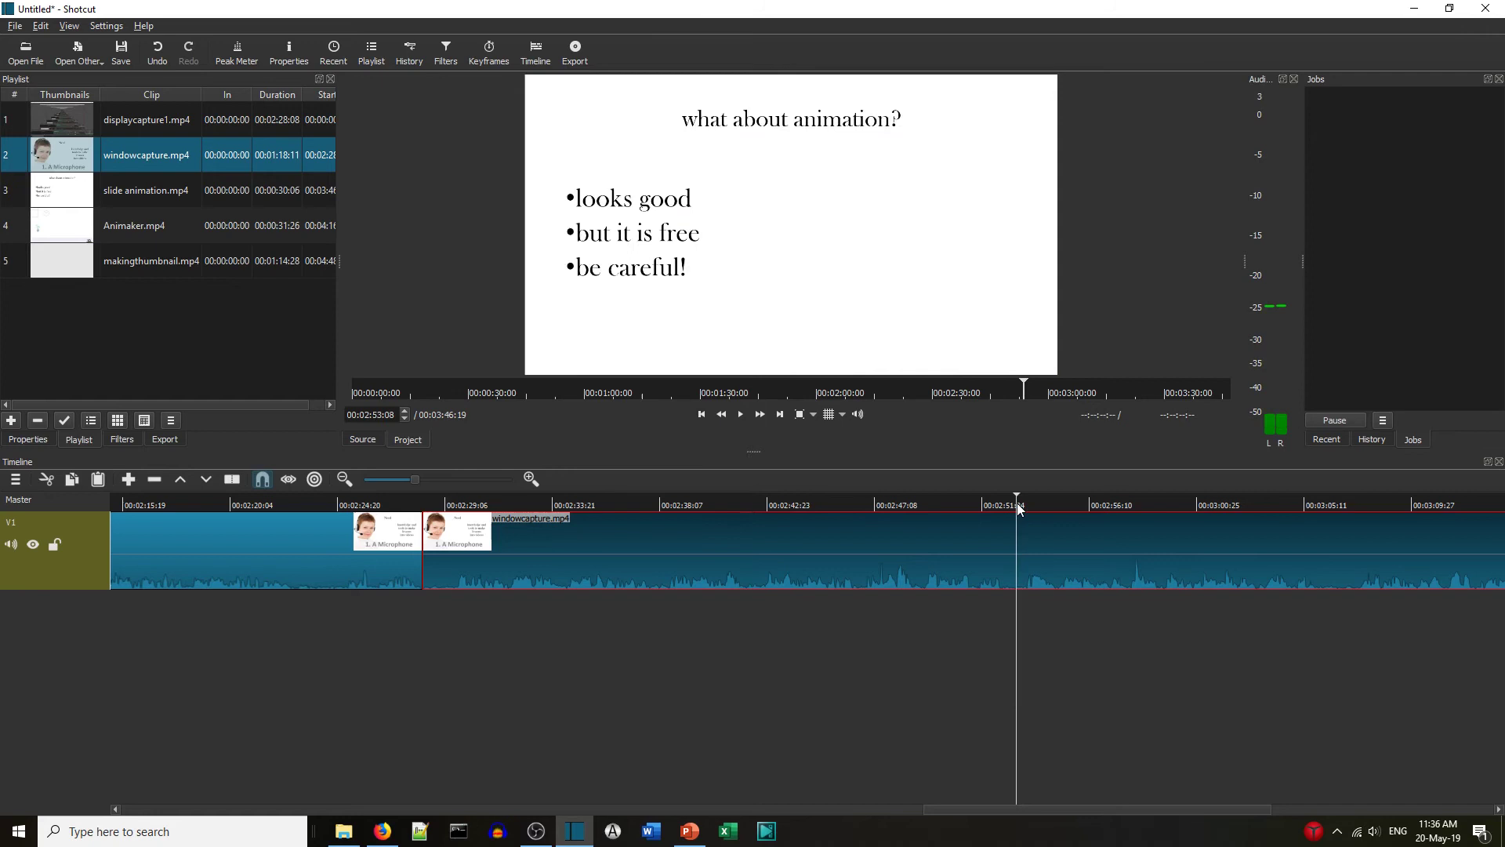
pyautogui.moveTo(971, 807); pyautogui.dragTo(1129, 807)
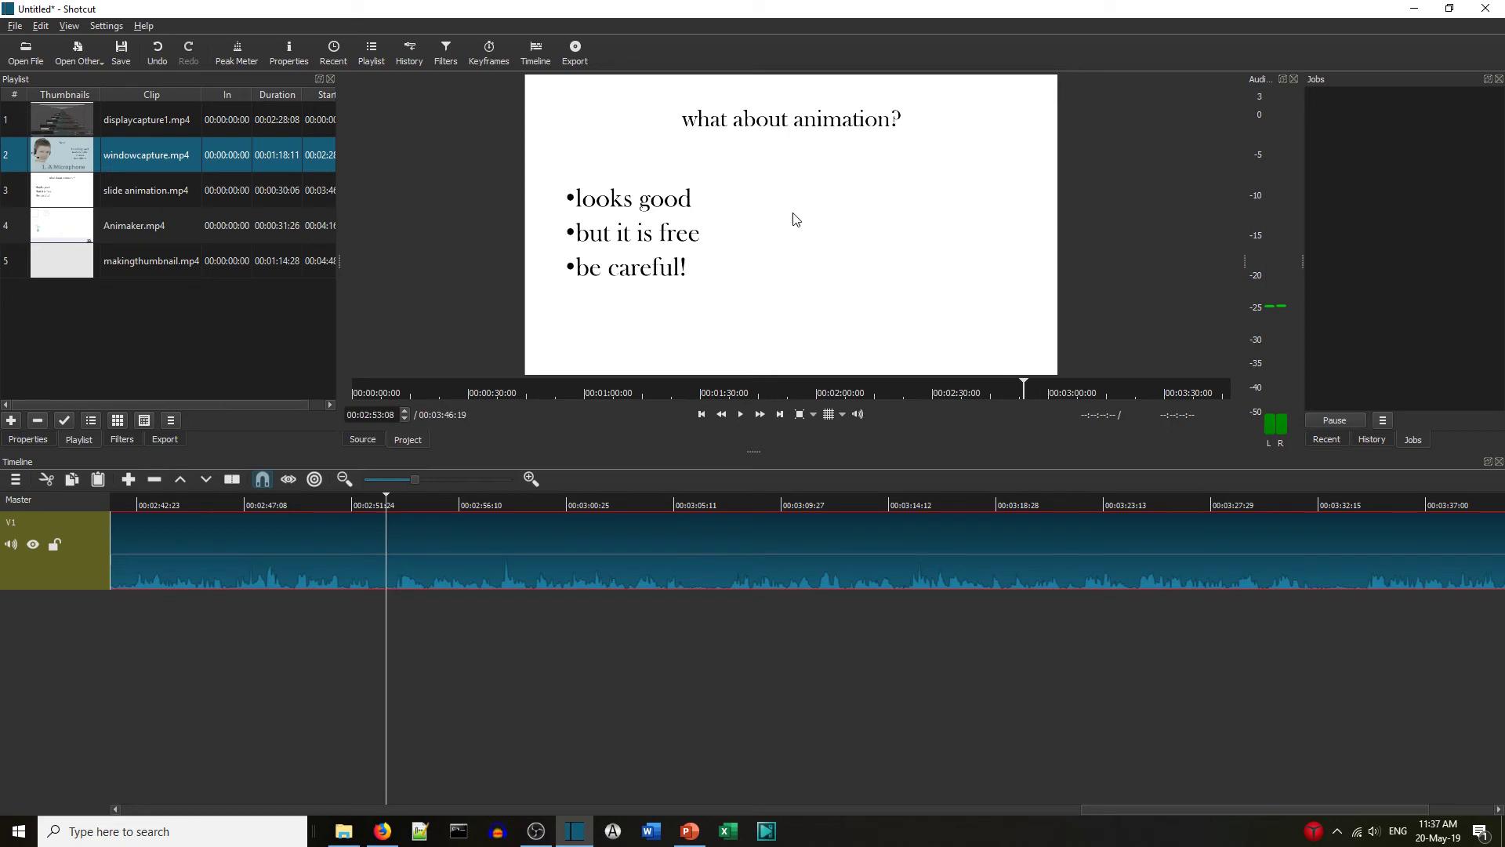
# Split windowcapture.mp4 at the playhead and move its second half later to open a gap.
pyautogui.rightClick(455, 553)
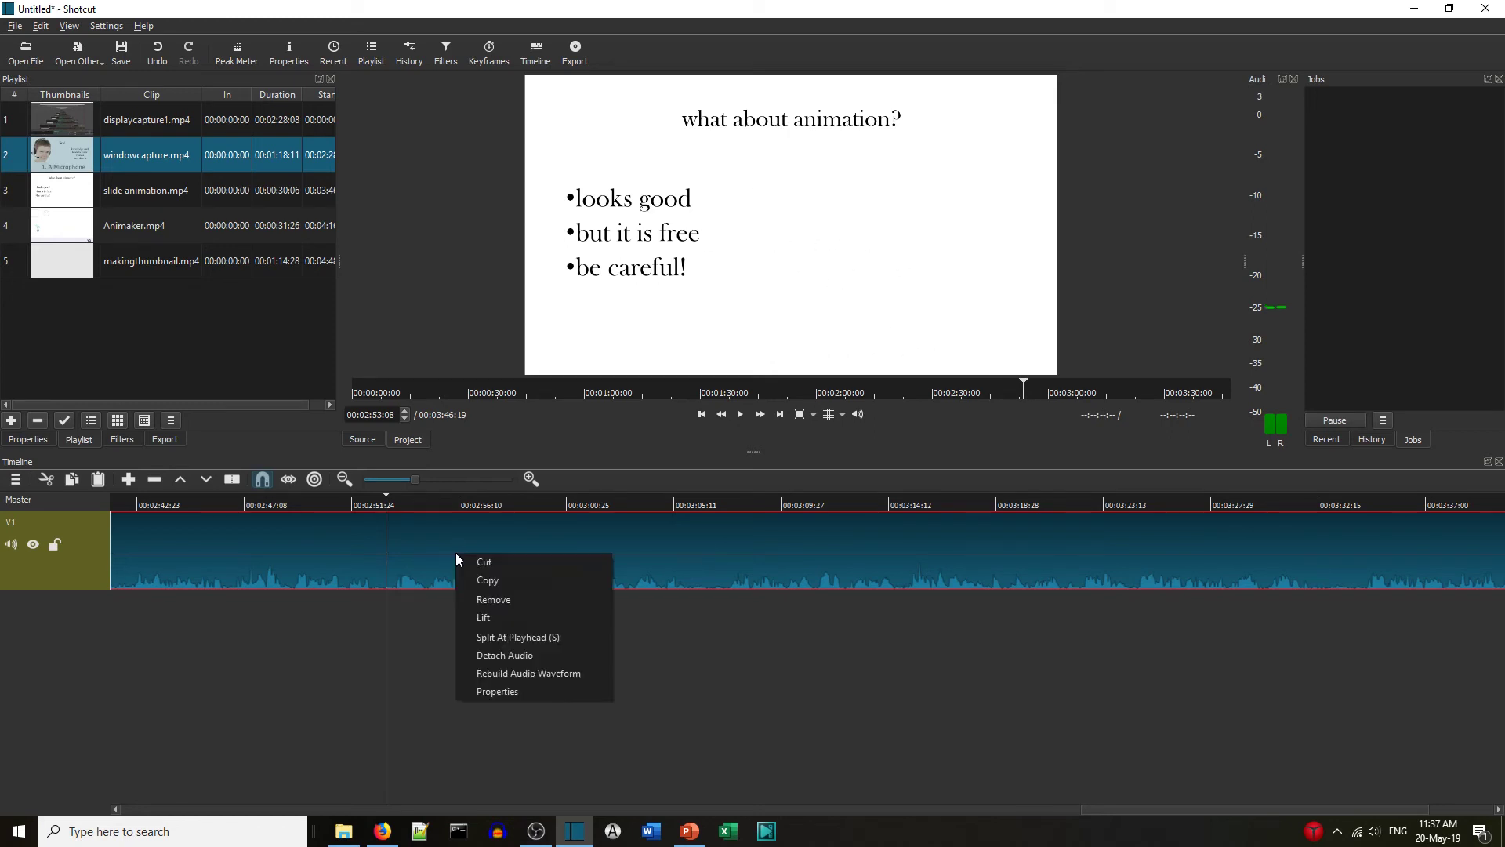
pyautogui.click(486, 637)
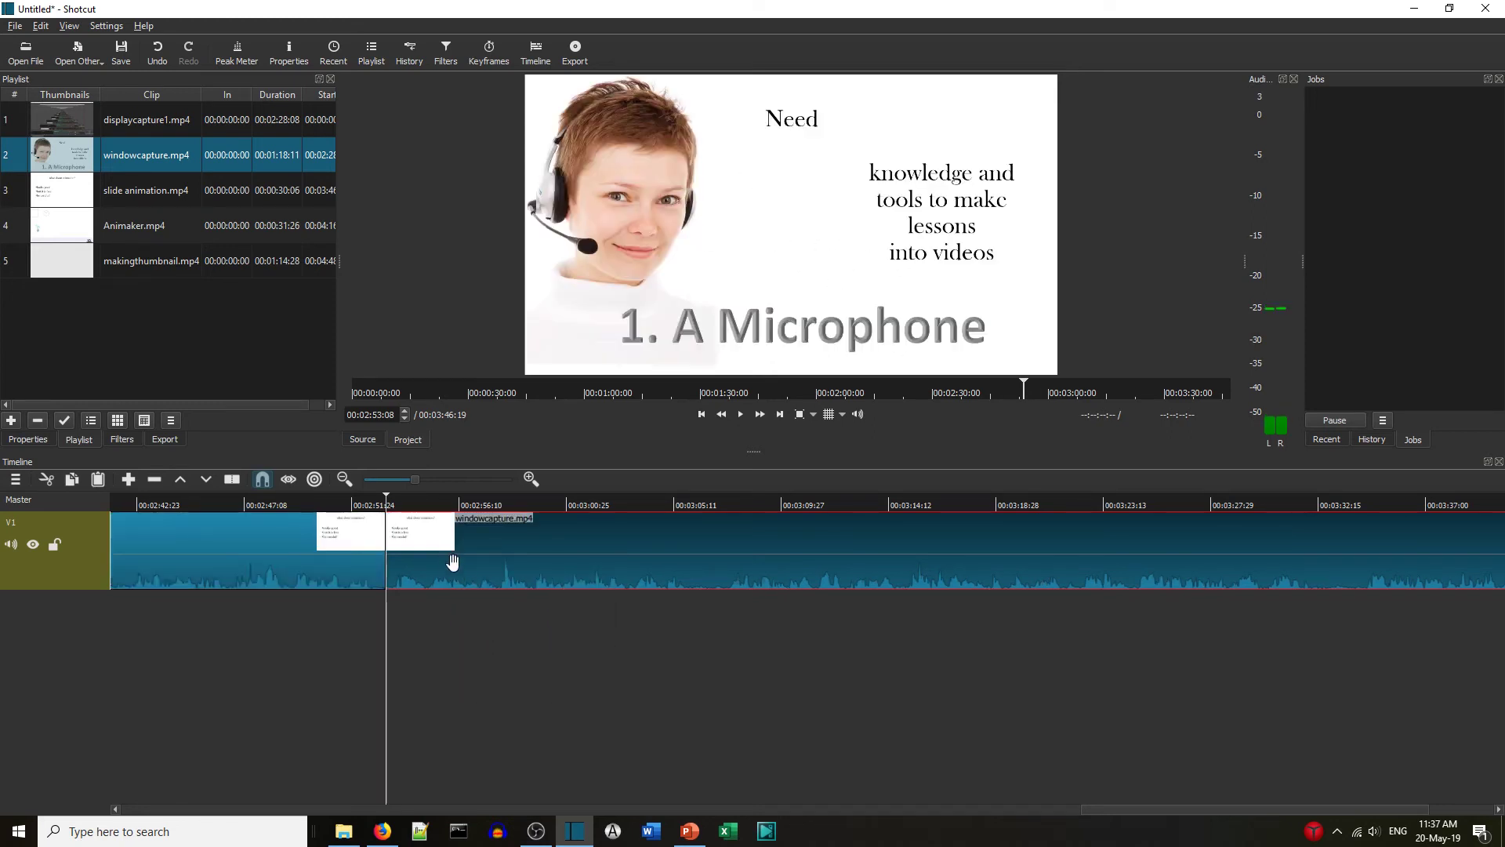
pyautogui.moveTo(493, 562); pyautogui.dragTo(1461, 562)
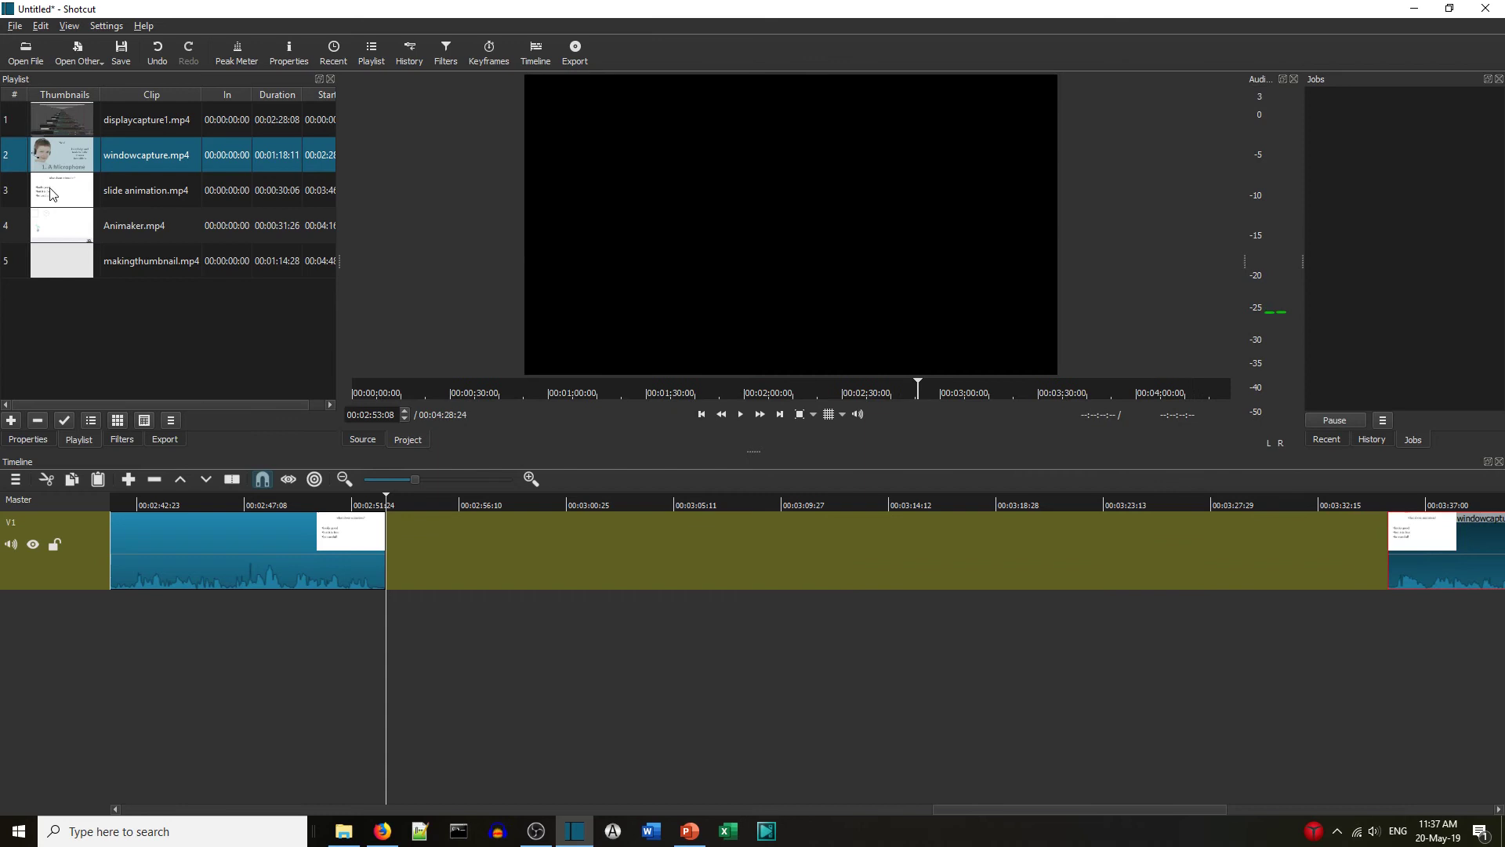
# Drop slide animation.mp4 into the gap and close up the rest of windowcapture.mp4 behind it.
pyautogui.moveTo(57, 192); pyautogui.dragTo(468, 552)
pyautogui.moveTo(578, 541); pyautogui.dragTo(488, 561)
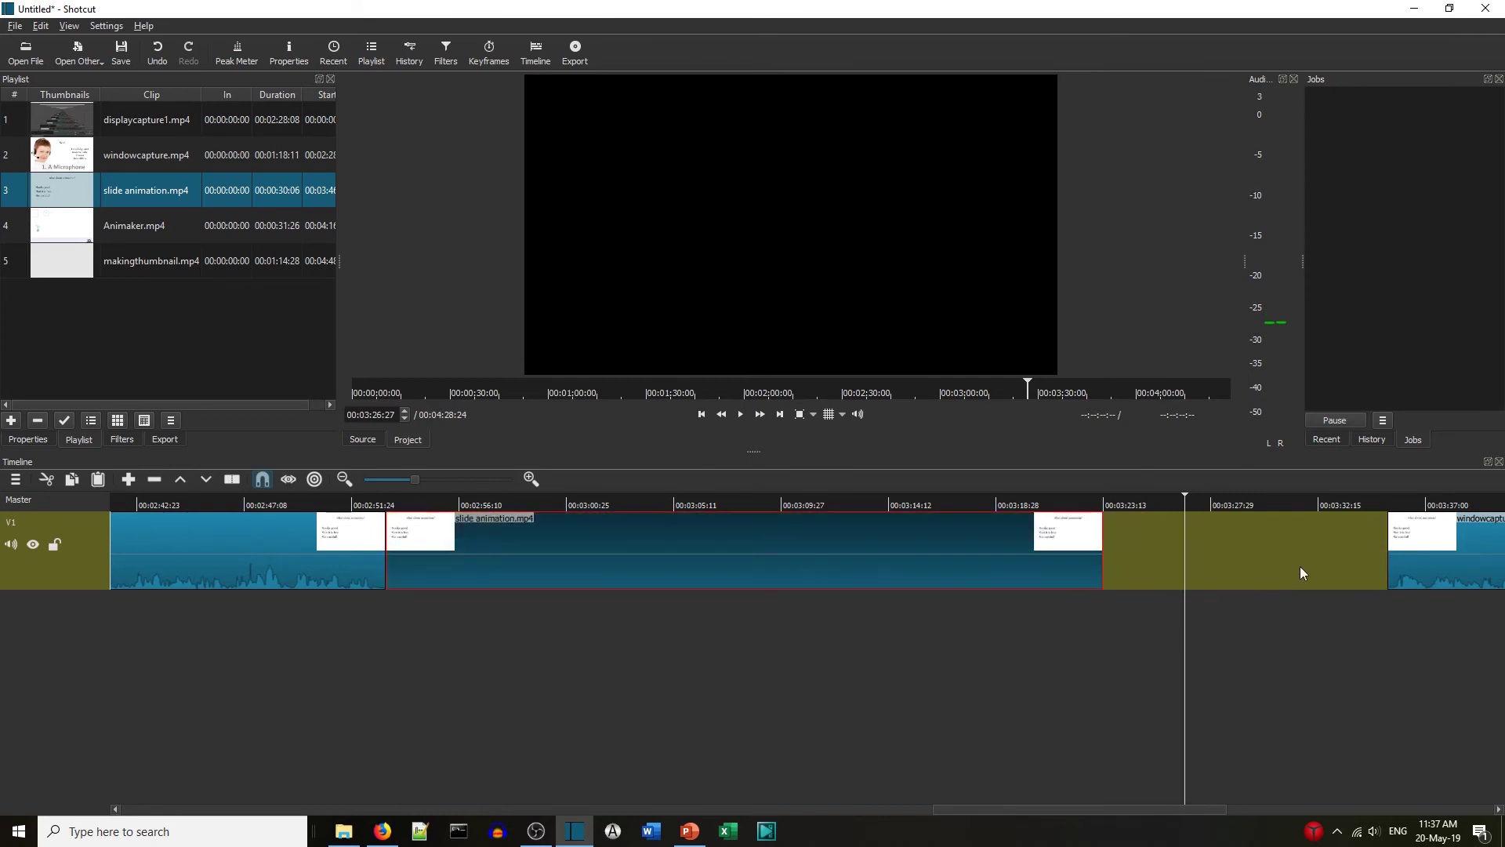
pyautogui.moveTo(1419, 546); pyautogui.dragTo(1101, 557)
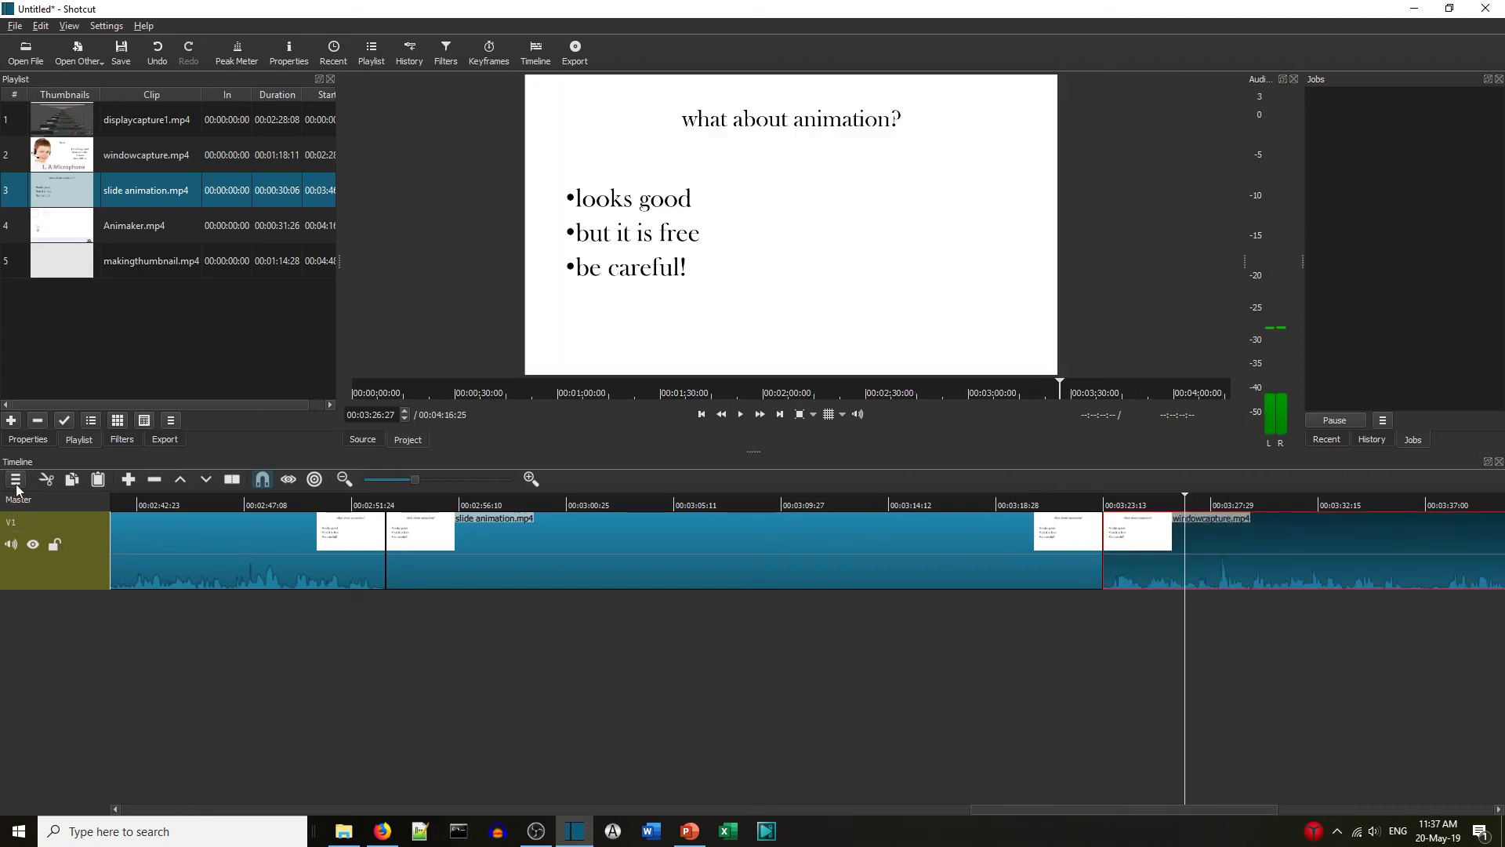
# Add video track V2 and place Animaker.mp4 on it.
pyautogui.click(16, 479)
pyautogui.click(30, 506)
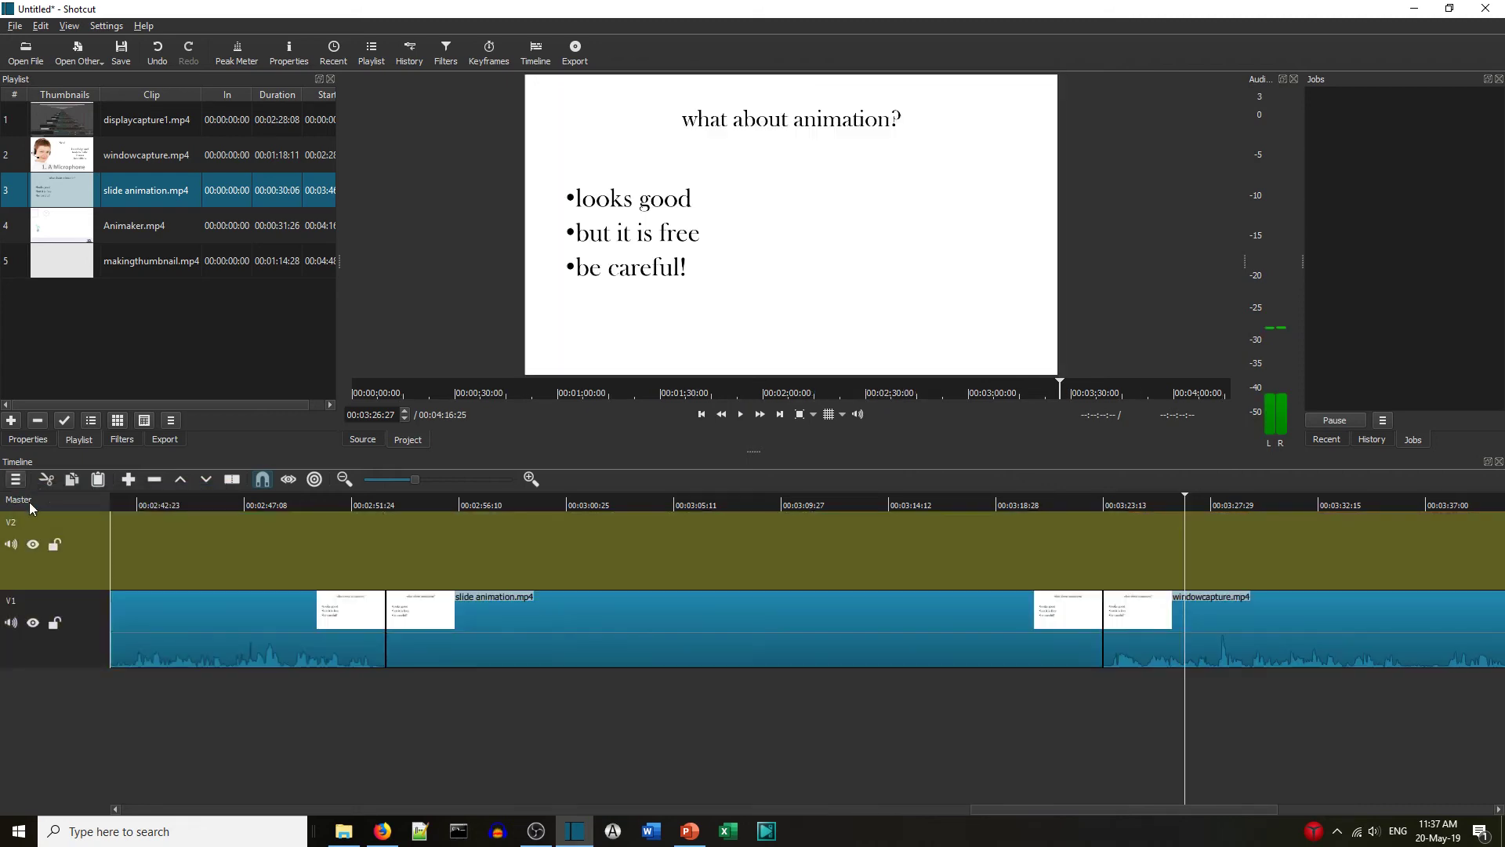
pyautogui.moveTo(55, 222); pyautogui.dragTo(615, 543)
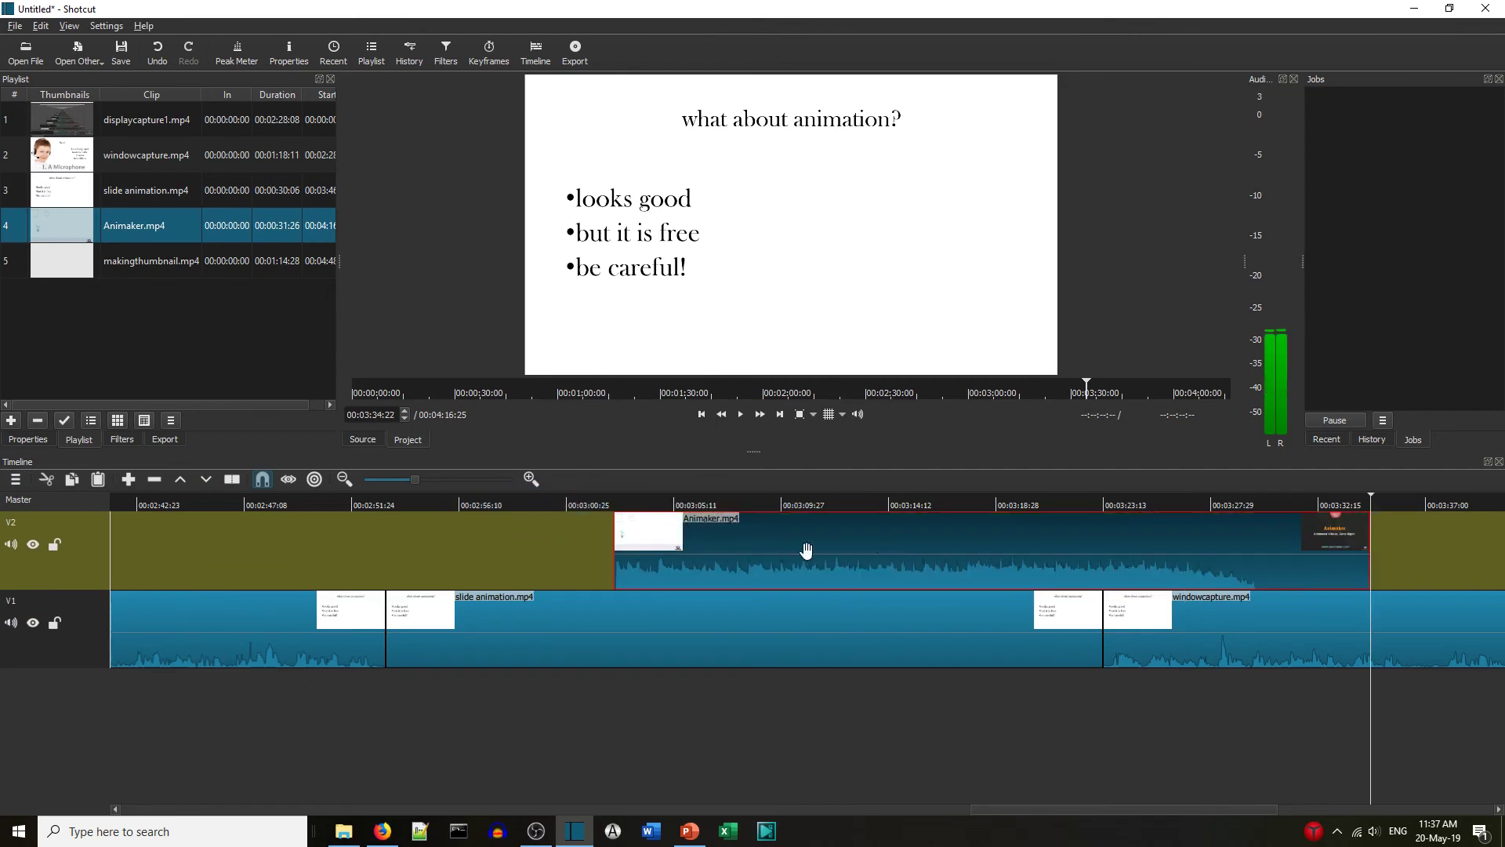
pyautogui.moveTo(886, 549); pyautogui.dragTo(646, 551)
# Nudge Animaker.mp4 to start exactly where the animation slide begins on V1.
pyautogui.click(357, 507)
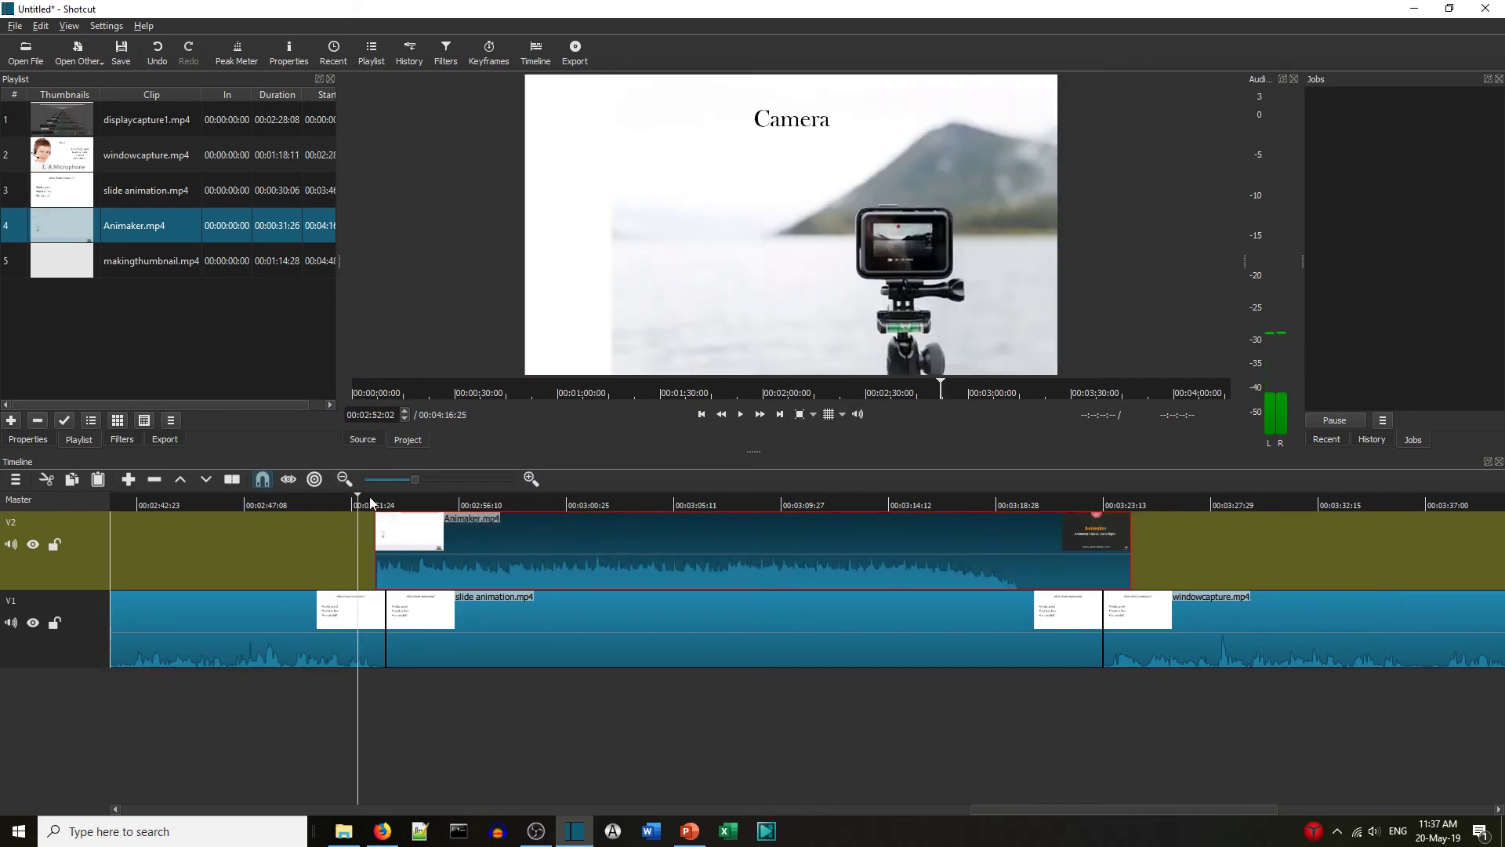
pyautogui.click(369, 506)
pyautogui.moveTo(388, 534); pyautogui.dragTo(399, 535)
pyautogui.click(381, 505)
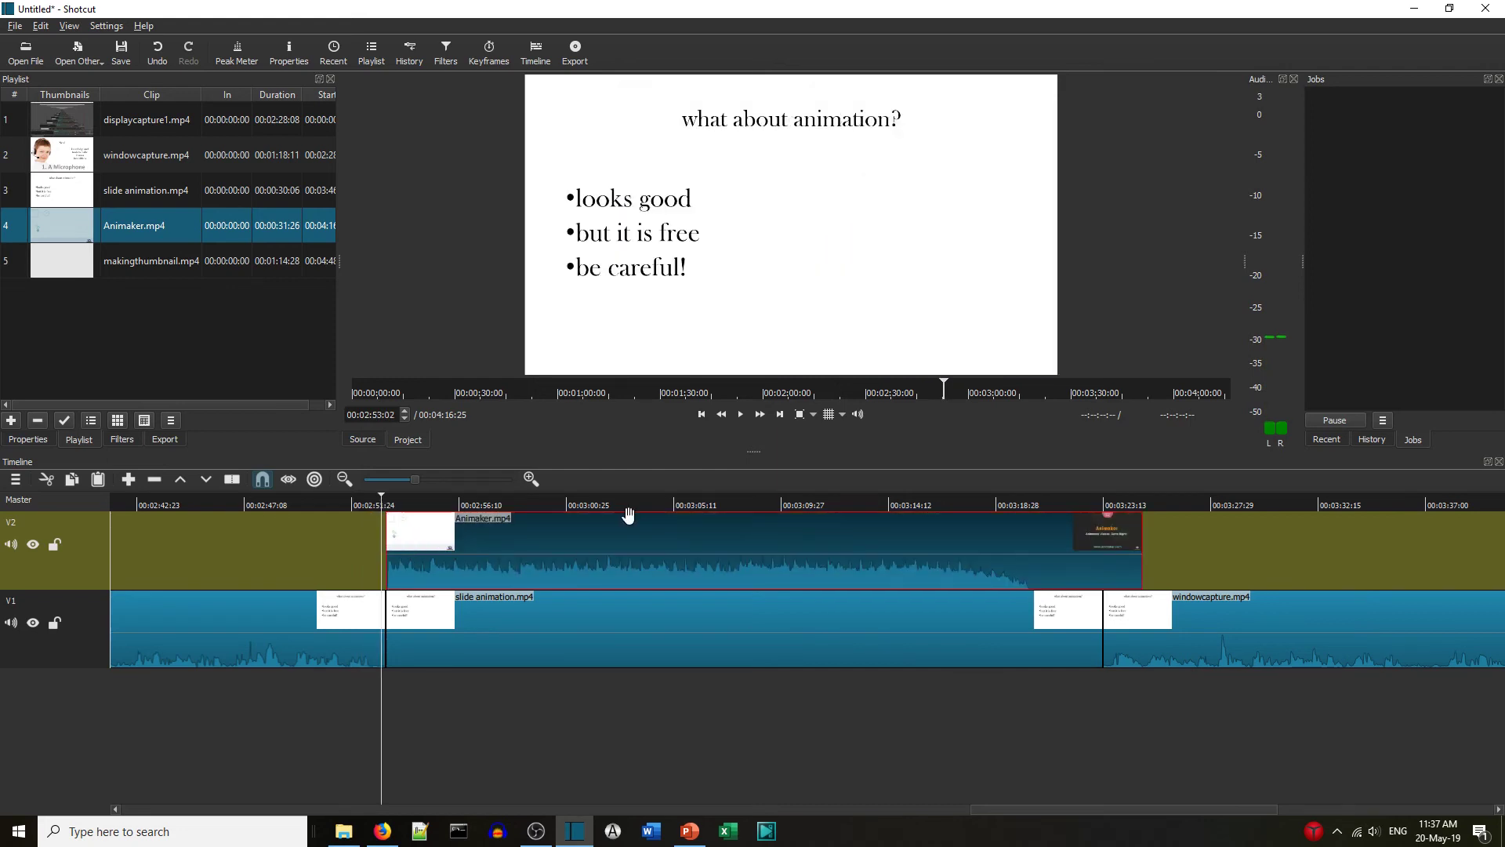
pyautogui.click(1150, 502)
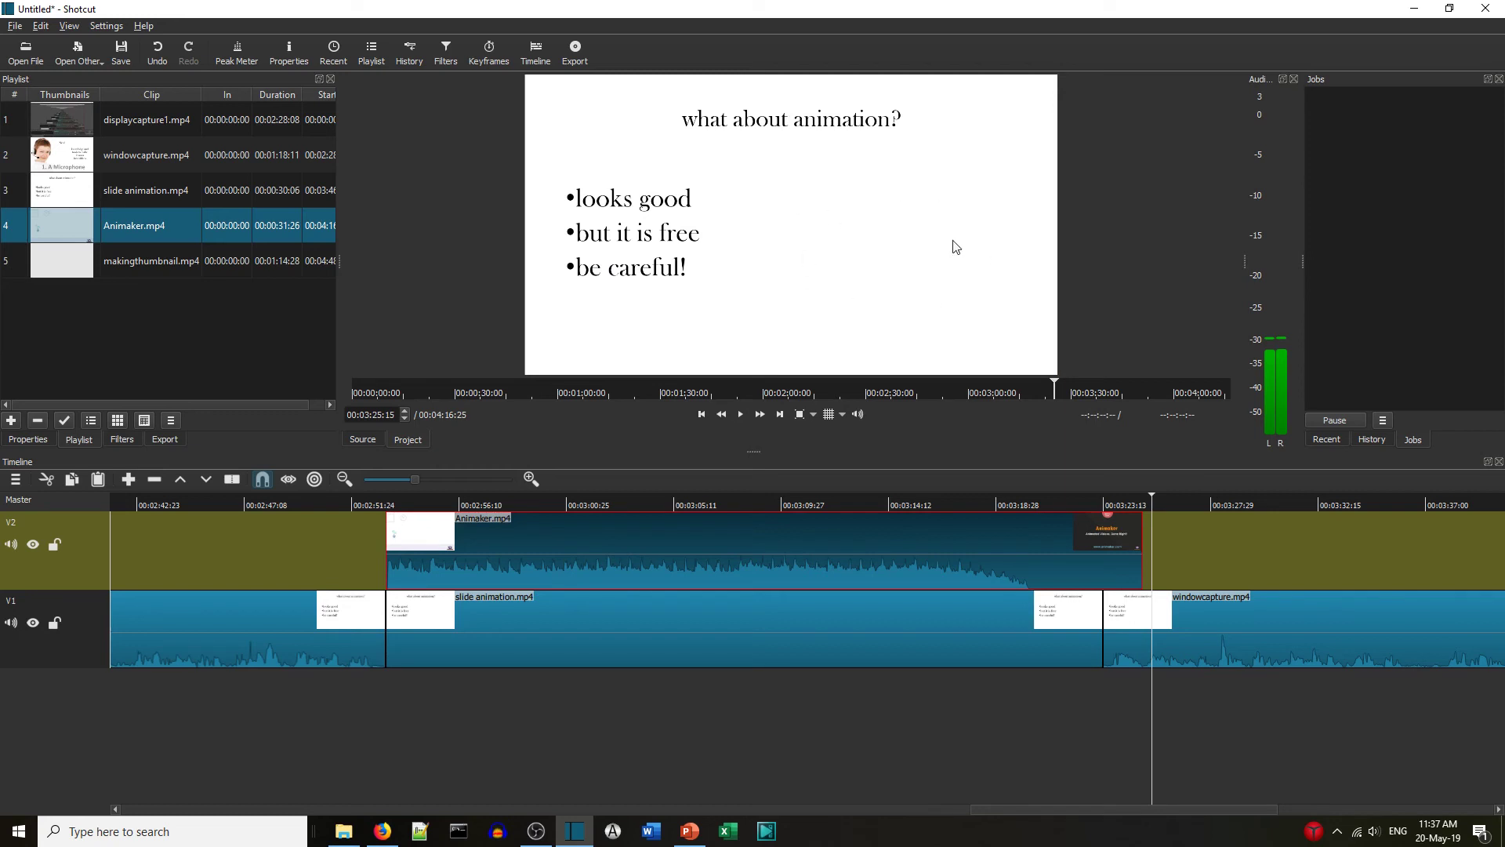
# Add a Size and Position video filter to the Animaker clip.
pyautogui.click(122, 440)
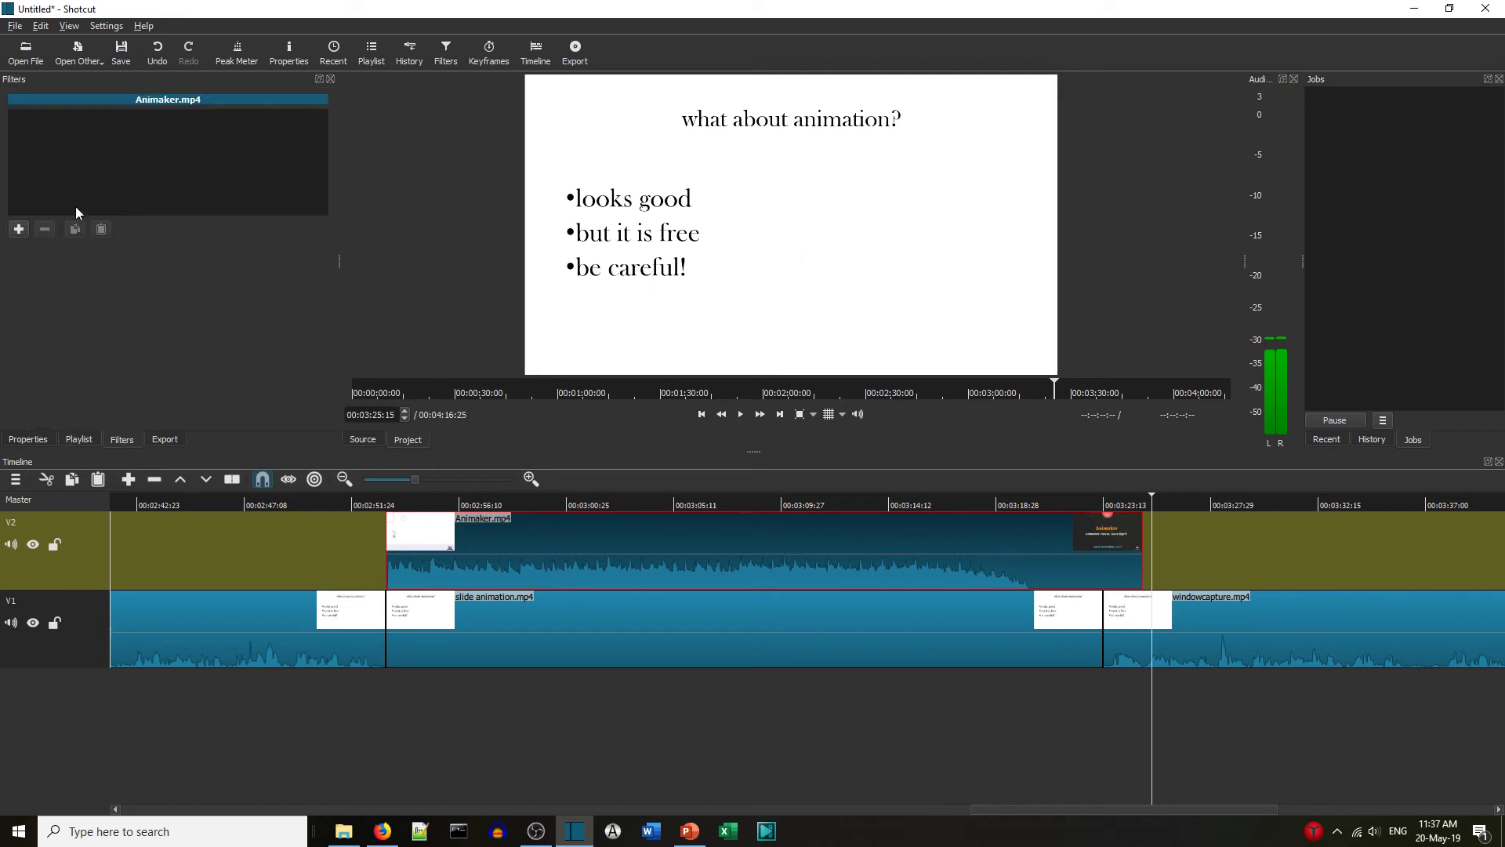
pyautogui.click(19, 229)
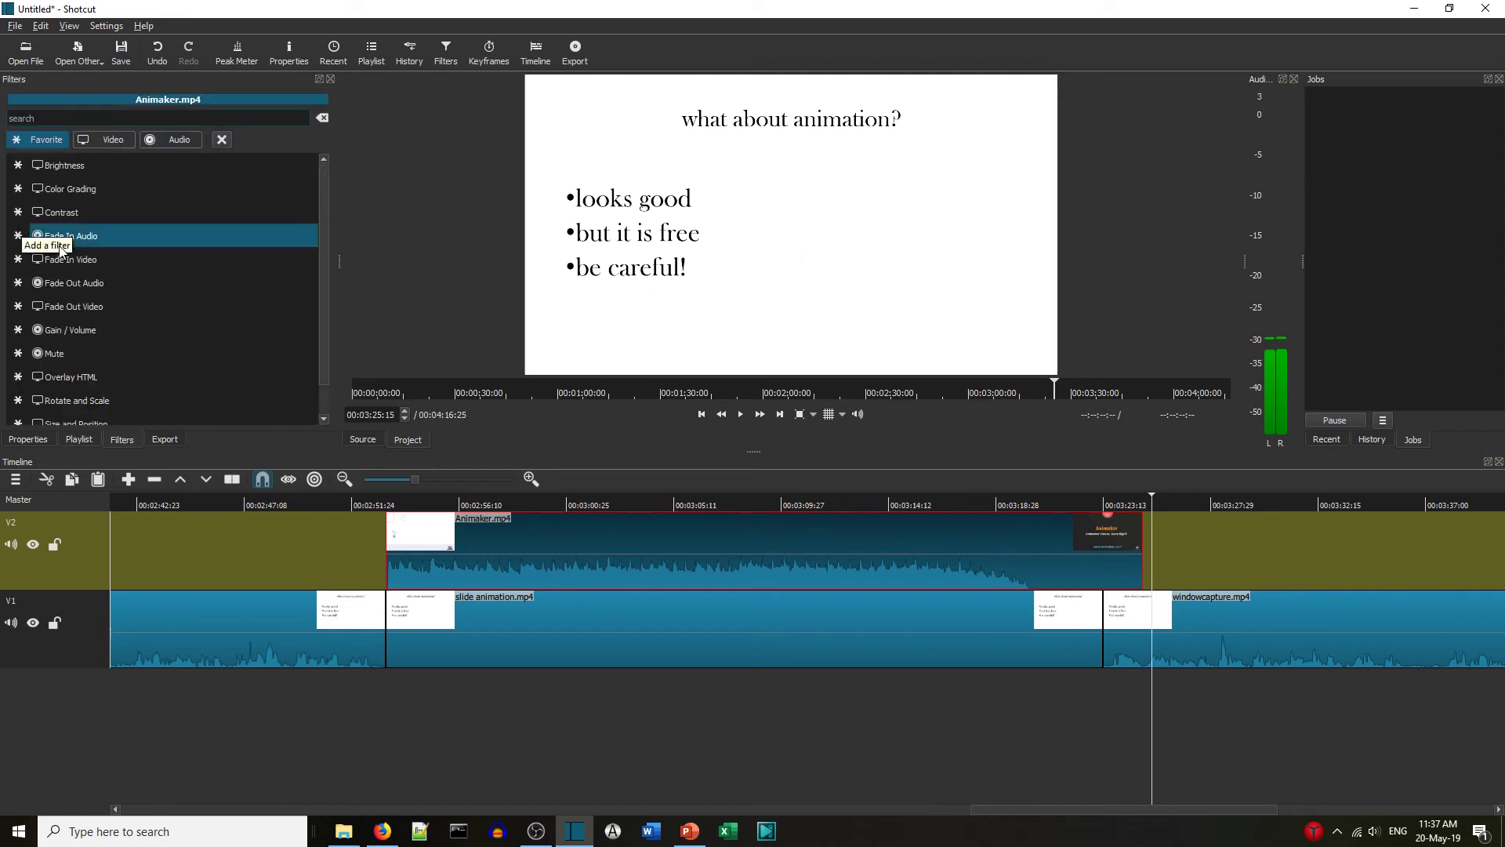
pyautogui.click(111, 141)
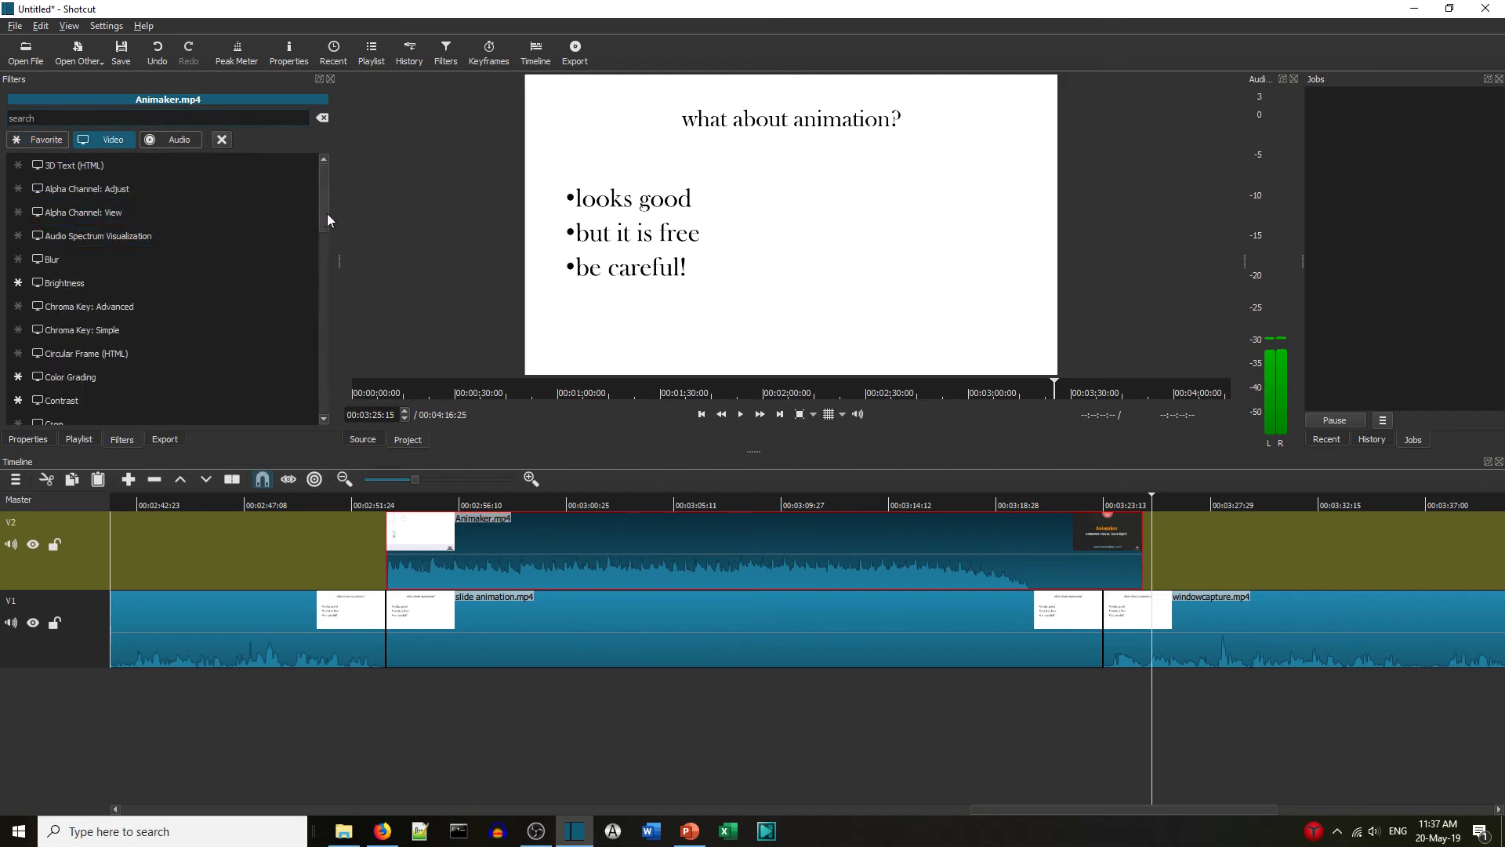
pyautogui.moveTo(326, 213); pyautogui.dragTo(325, 365)
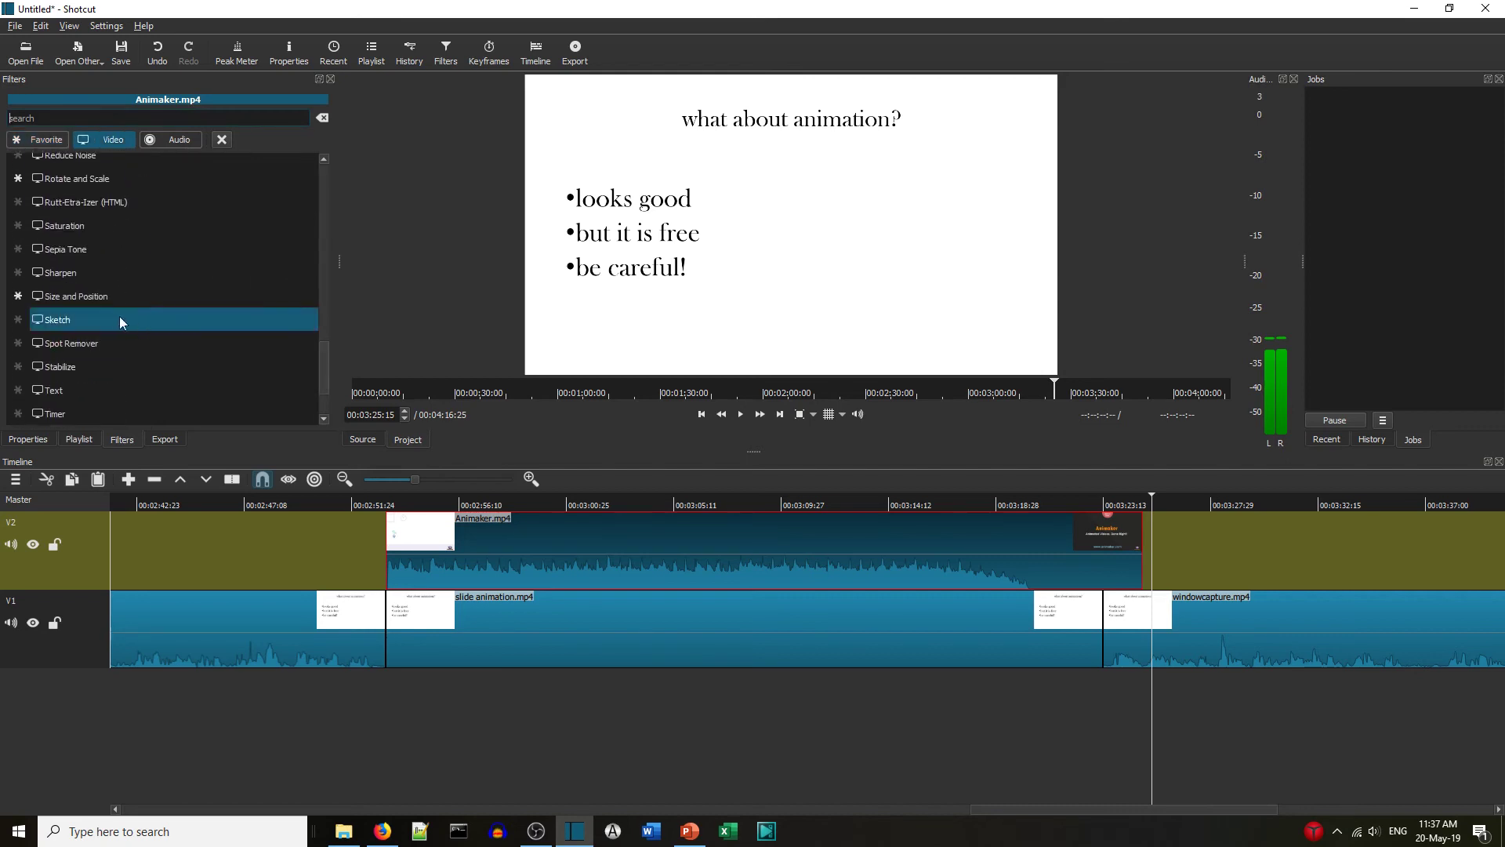
pyautogui.click(97, 296)
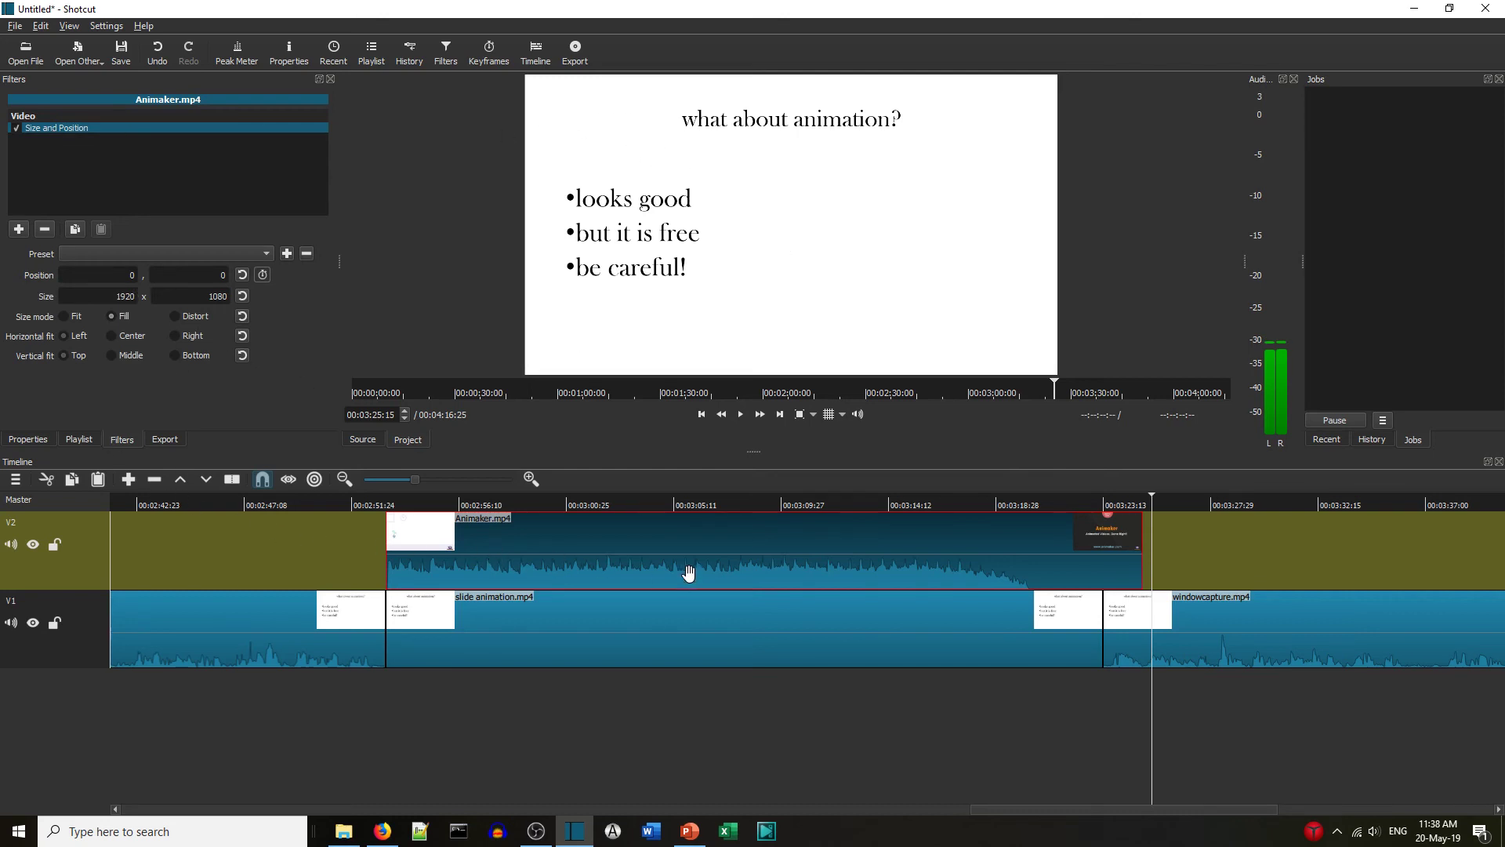
# Shrink the Animaker overlay into the slide's lower-right corner and play back to check it.
pyautogui.click(1142, 503)
pyautogui.moveTo(751, 503); pyautogui.dragTo(734, 504)
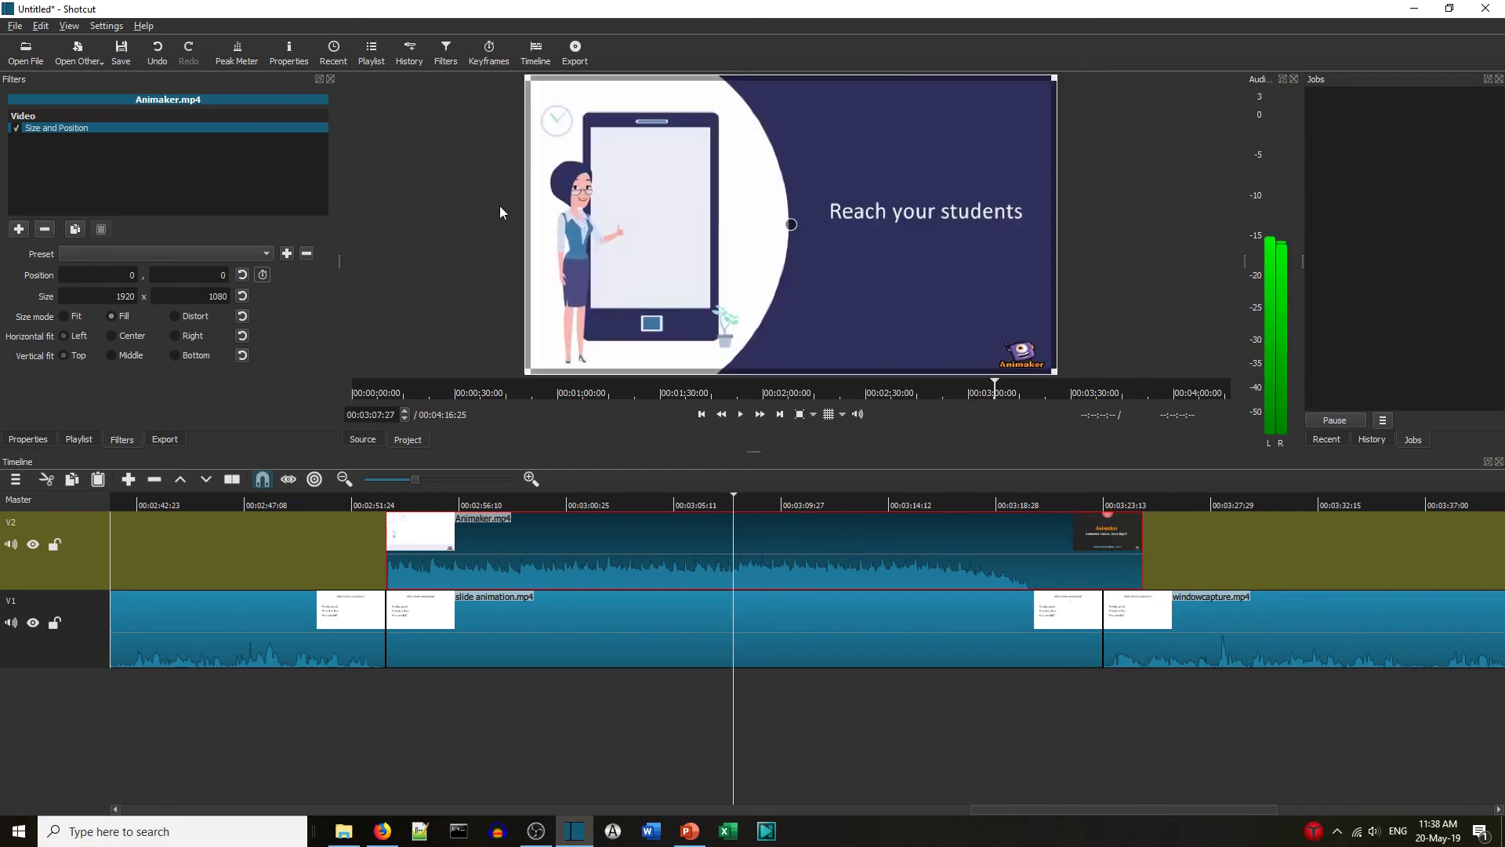
pyautogui.moveTo(525, 76); pyautogui.dragTo(805, 218)
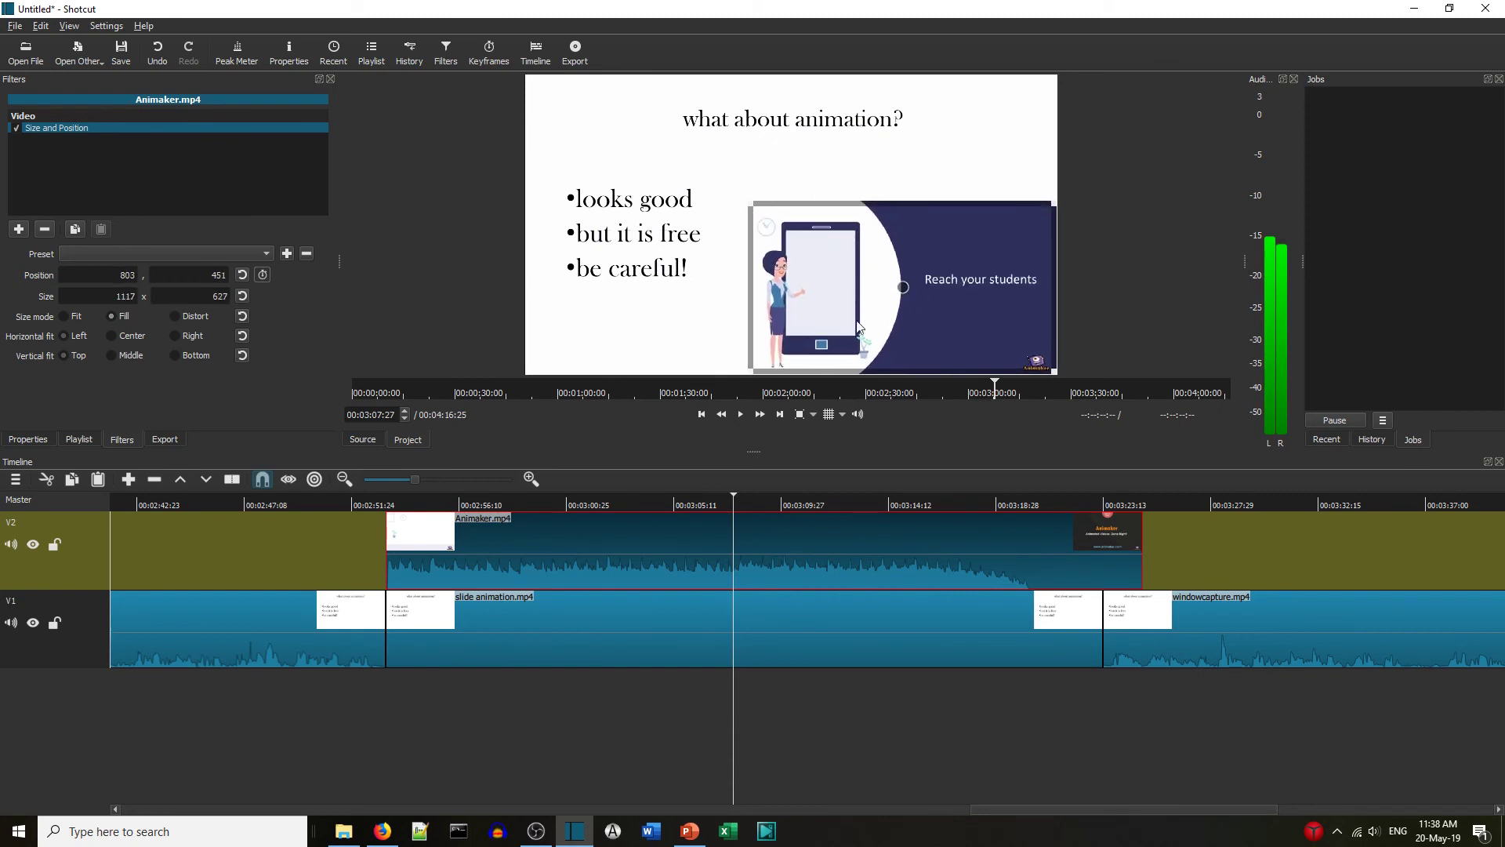
pyautogui.click(361, 503)
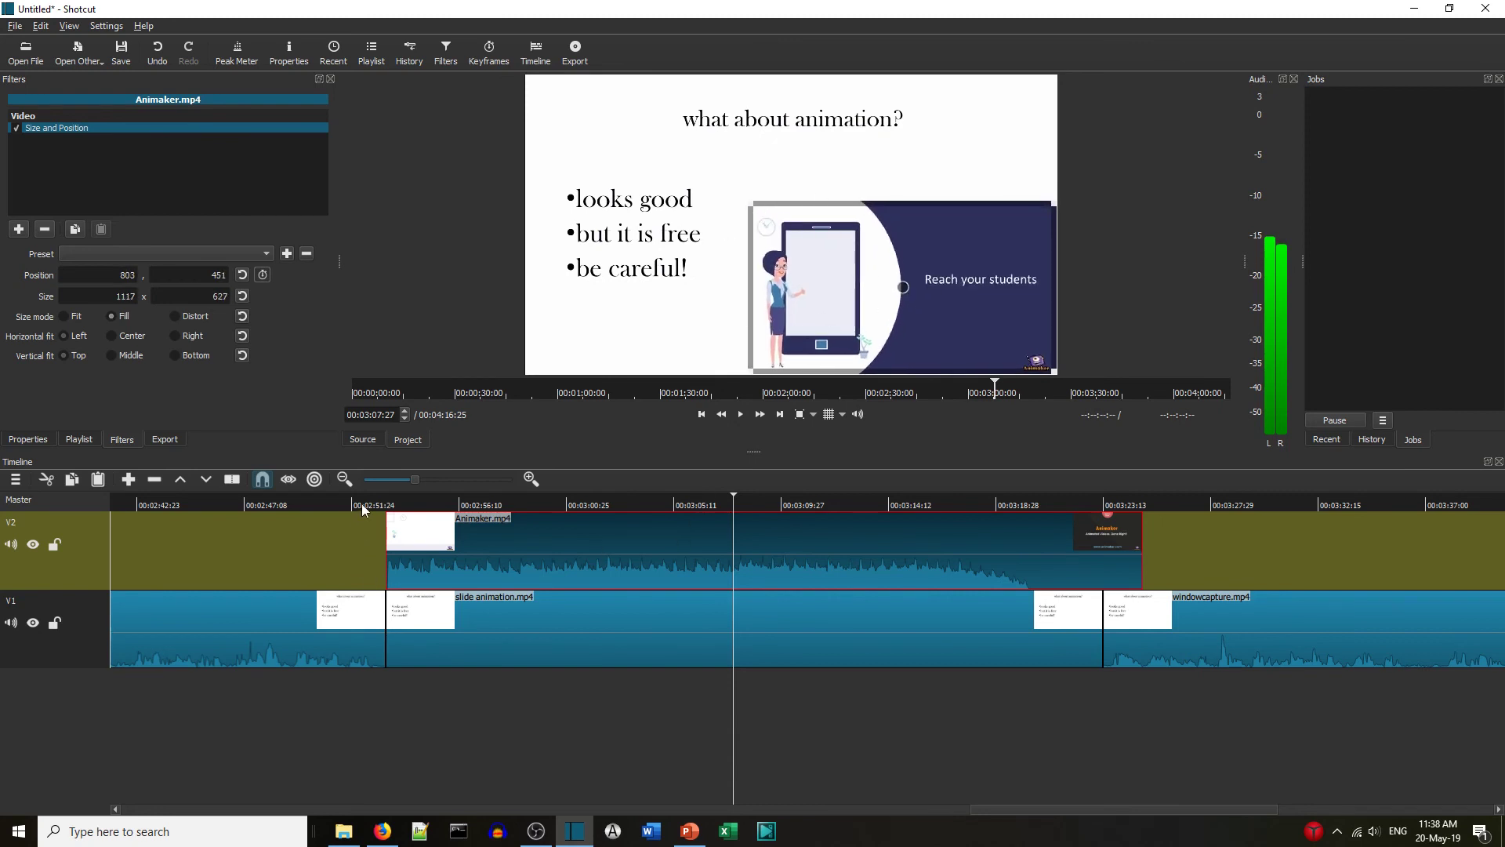
pyautogui.click(740, 414)
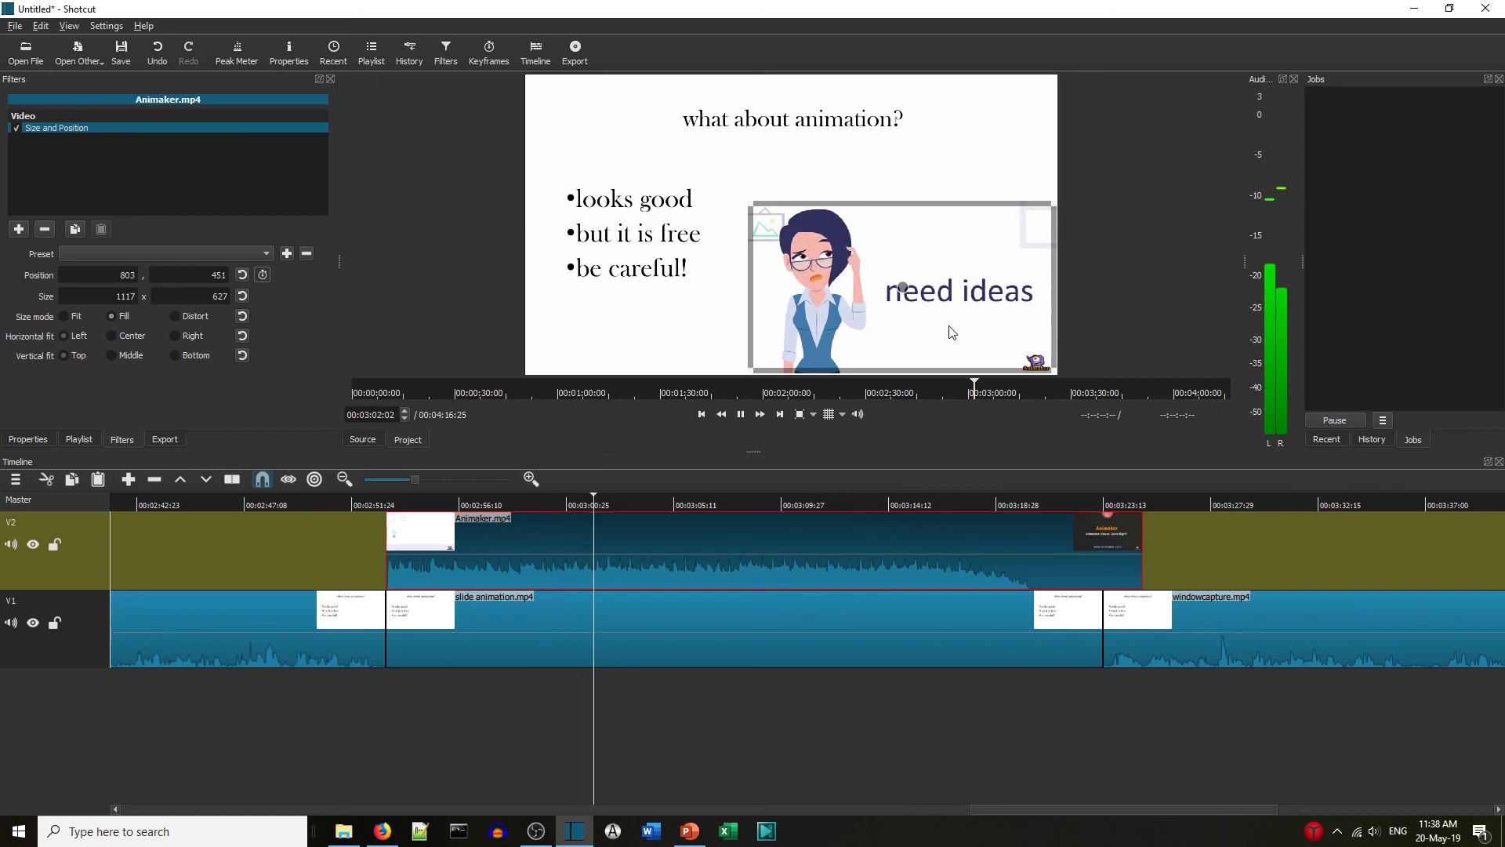
pyautogui.click(742, 416)
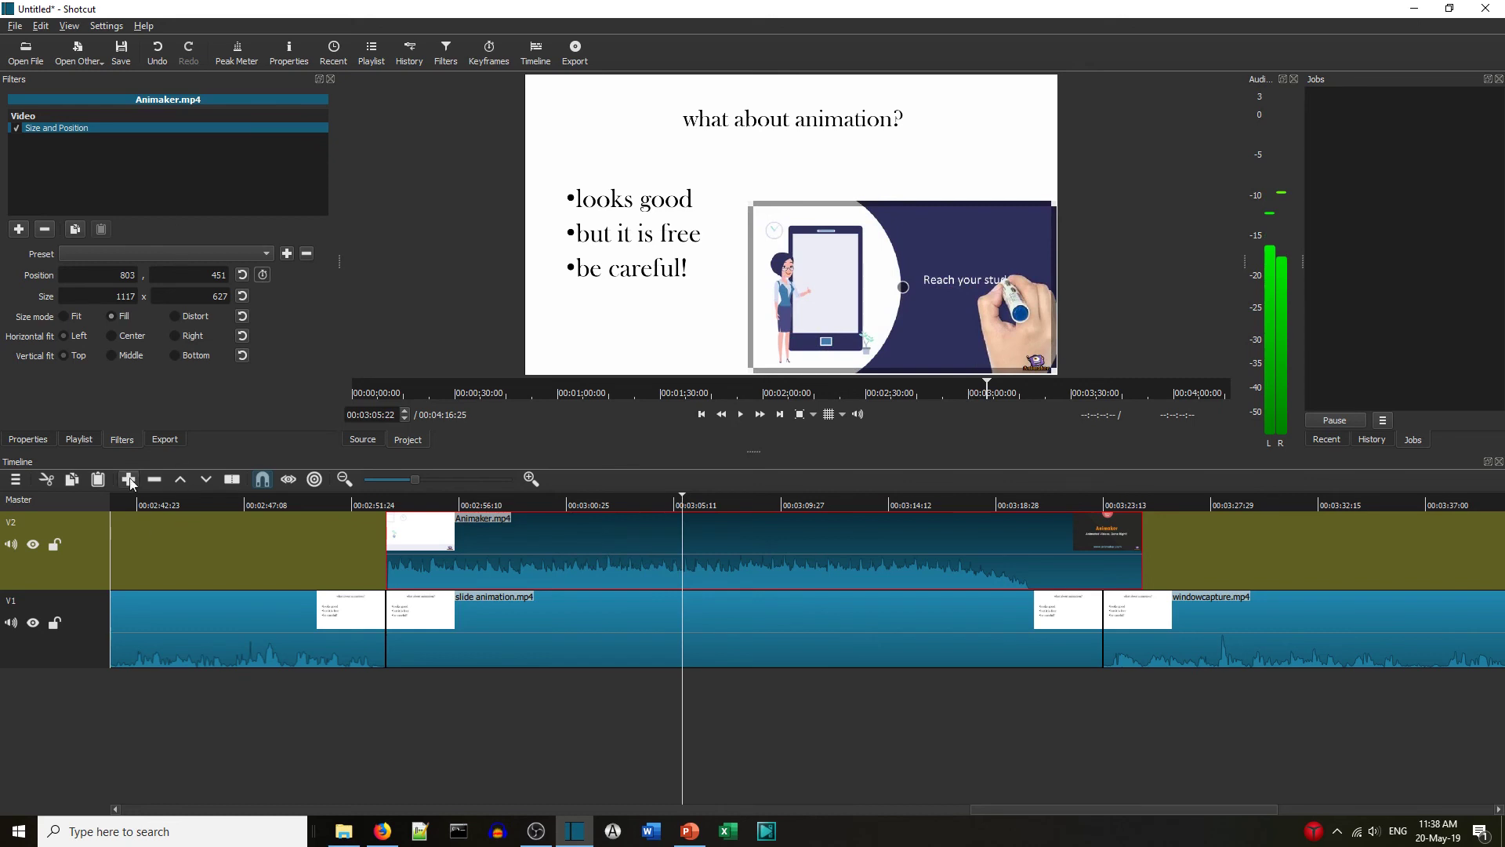
# Export the edited video using the YouTube preset as 'teachingvideos' on the Desktop.
pyautogui.click(165, 440)
pyautogui.click(72, 276)
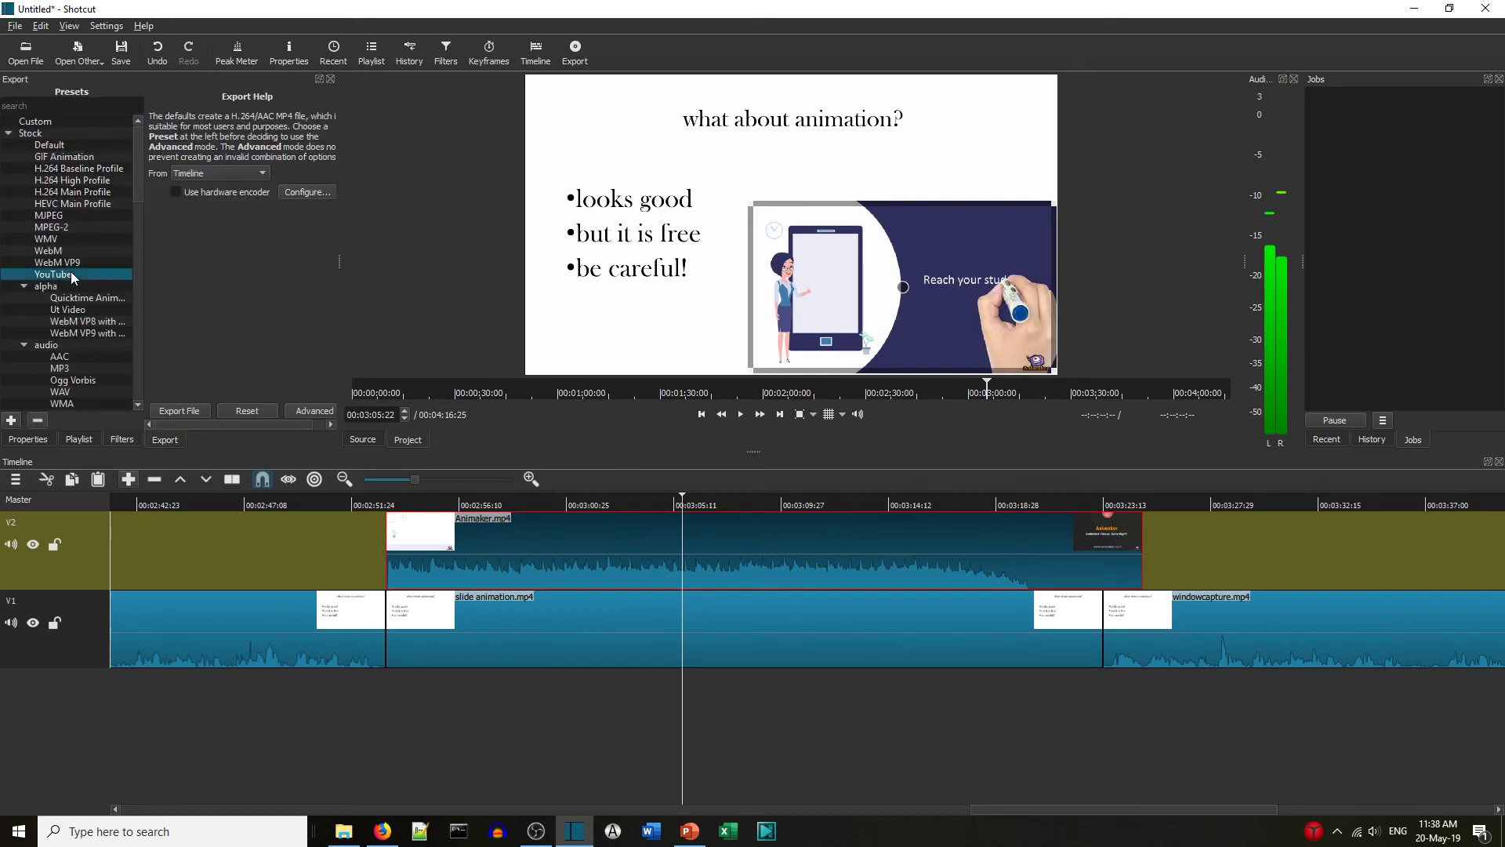
pyautogui.click(181, 409)
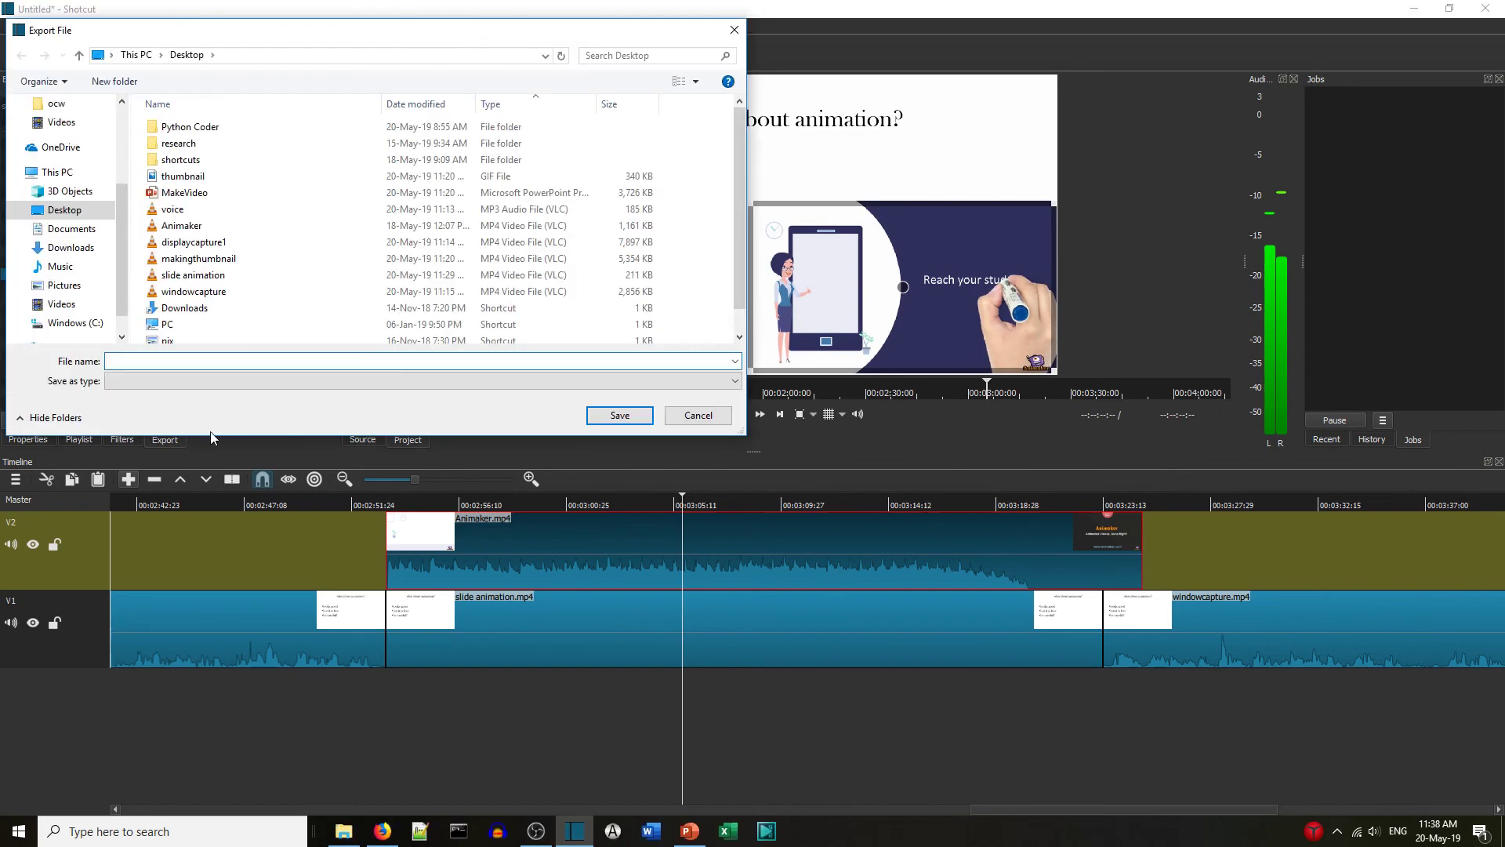
pyautogui.write('teachingvideos')
pyautogui.click(631, 416)
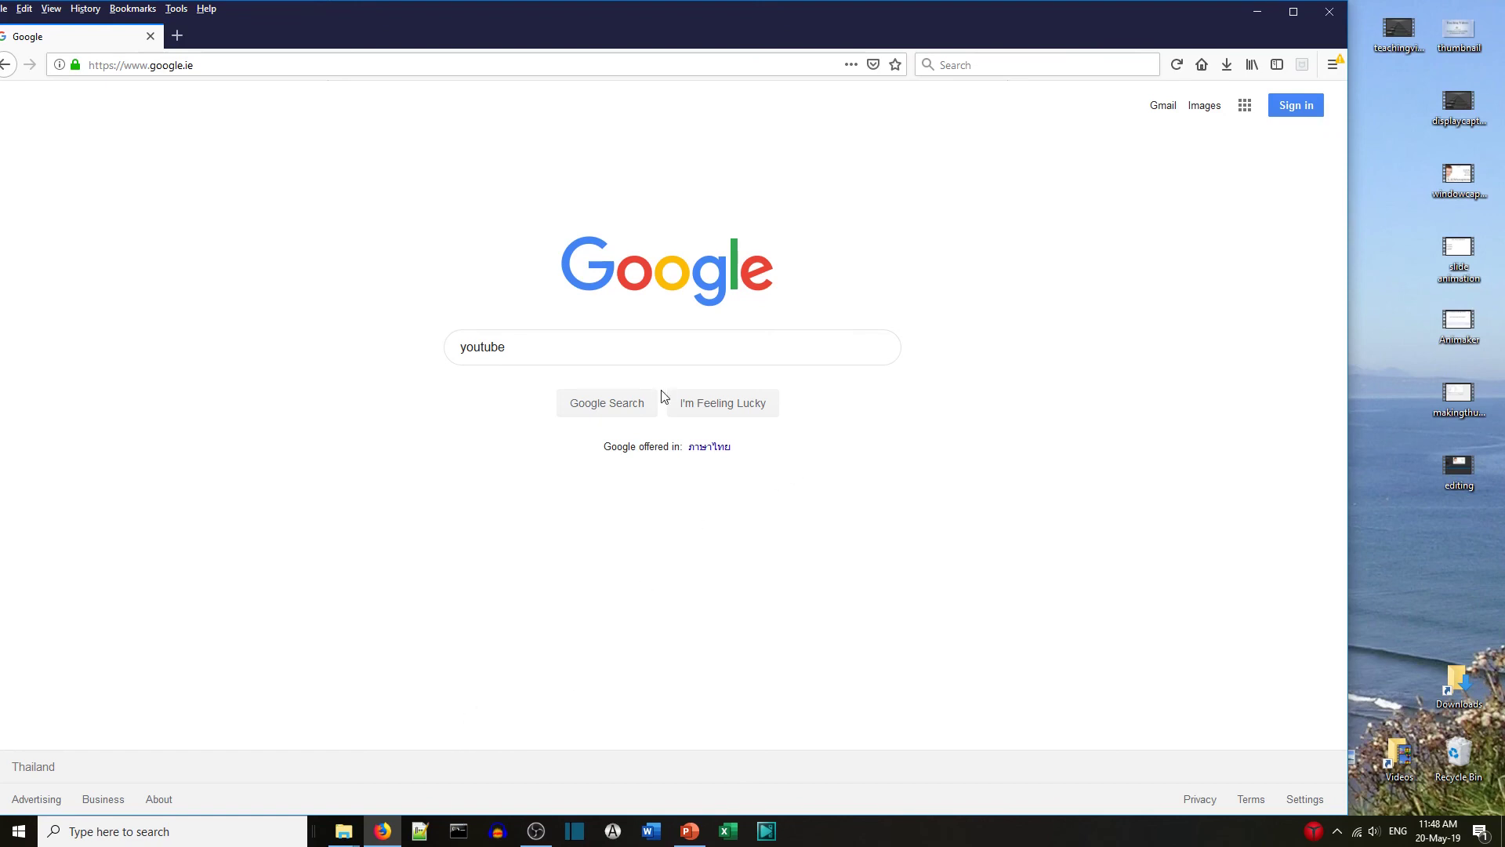
# Search Google for youtube and go to YouTube's Create > Upload video page.
pyautogui.click(618, 409)
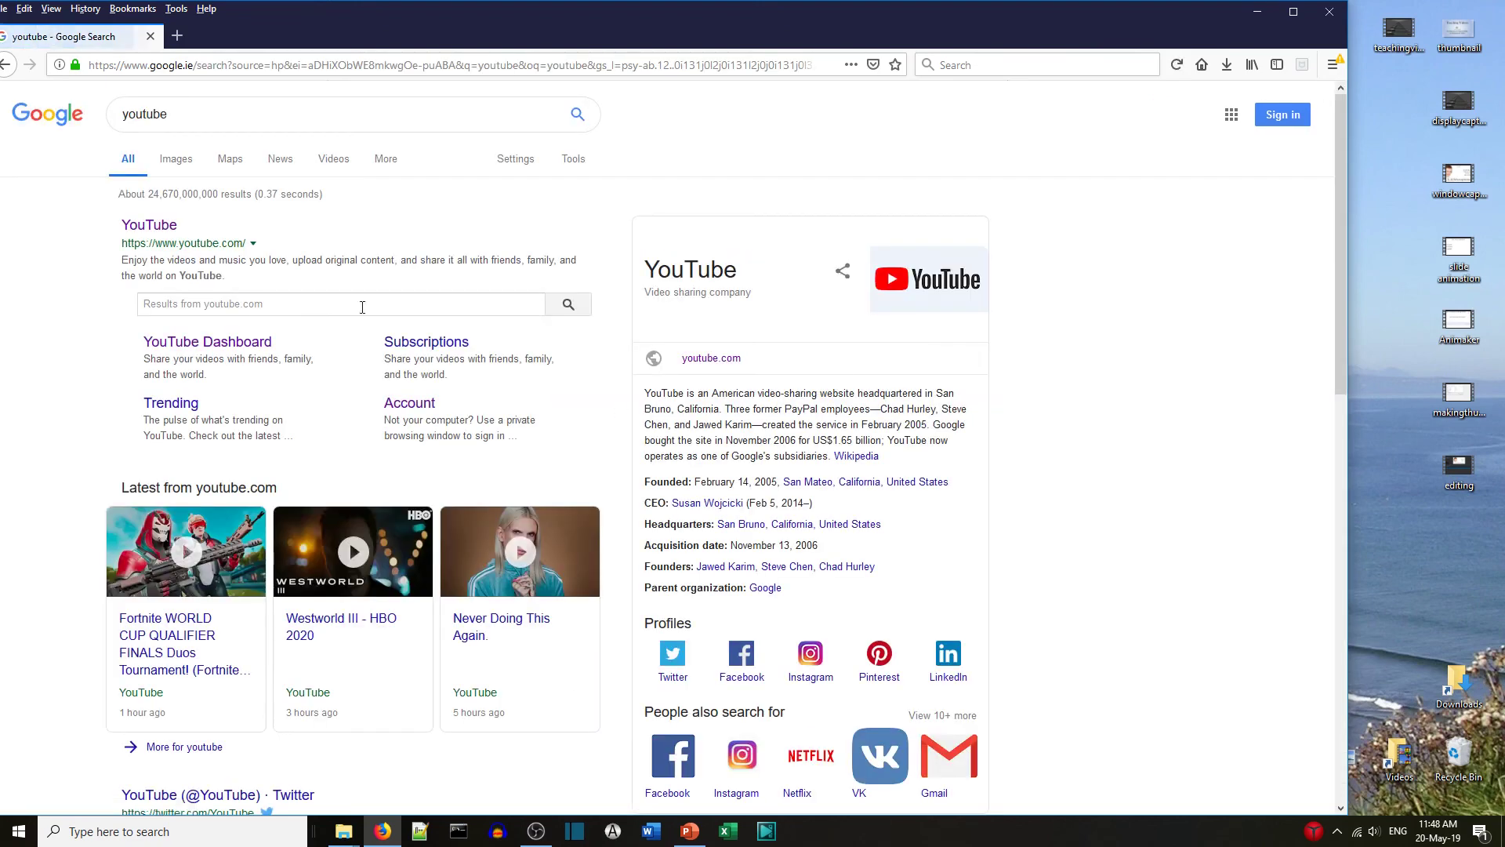
pyautogui.click(159, 229)
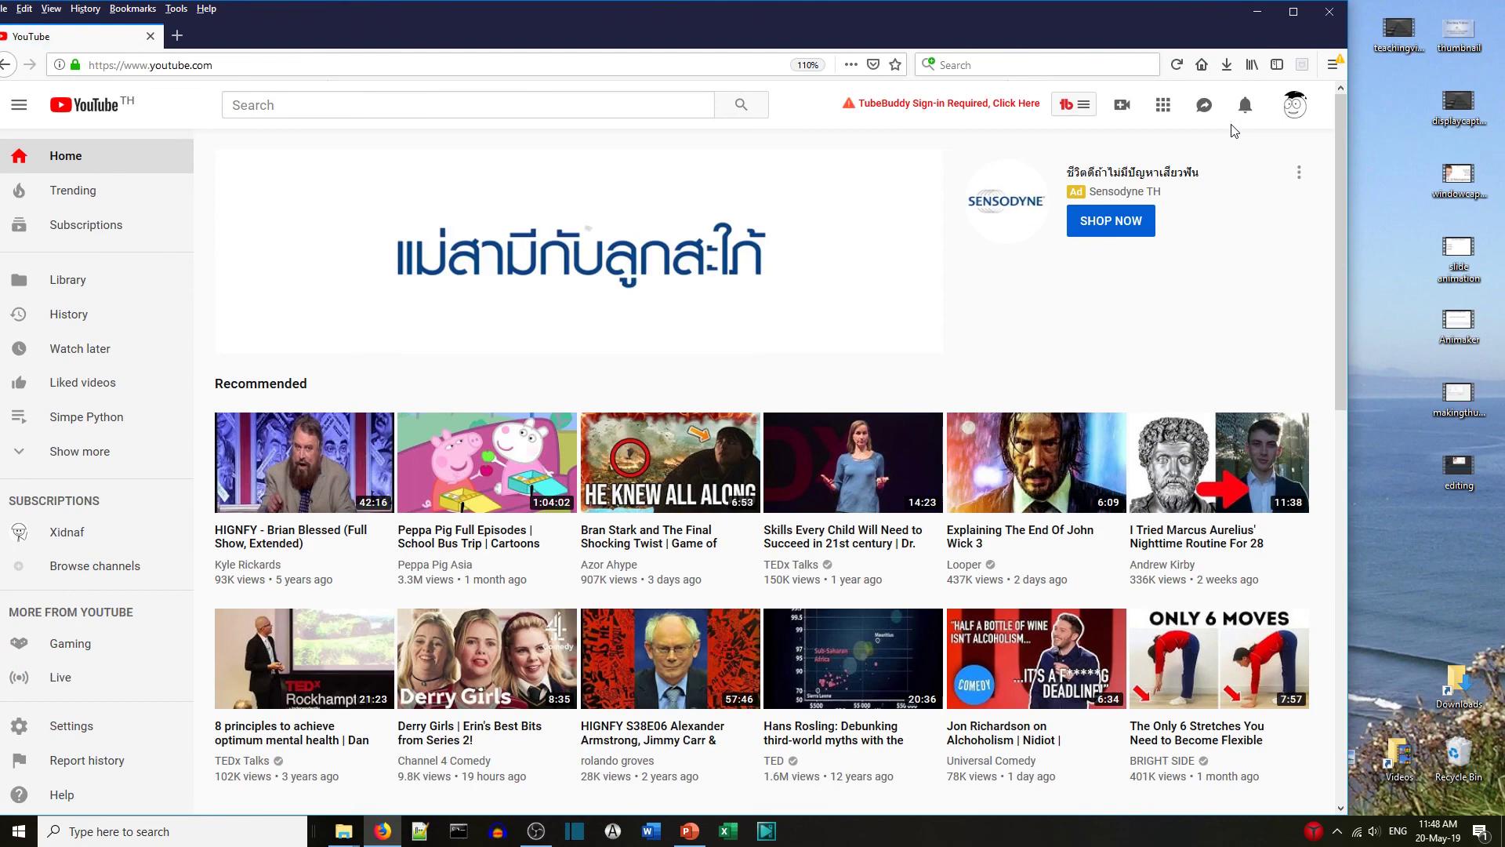
pyautogui.click(1122, 106)
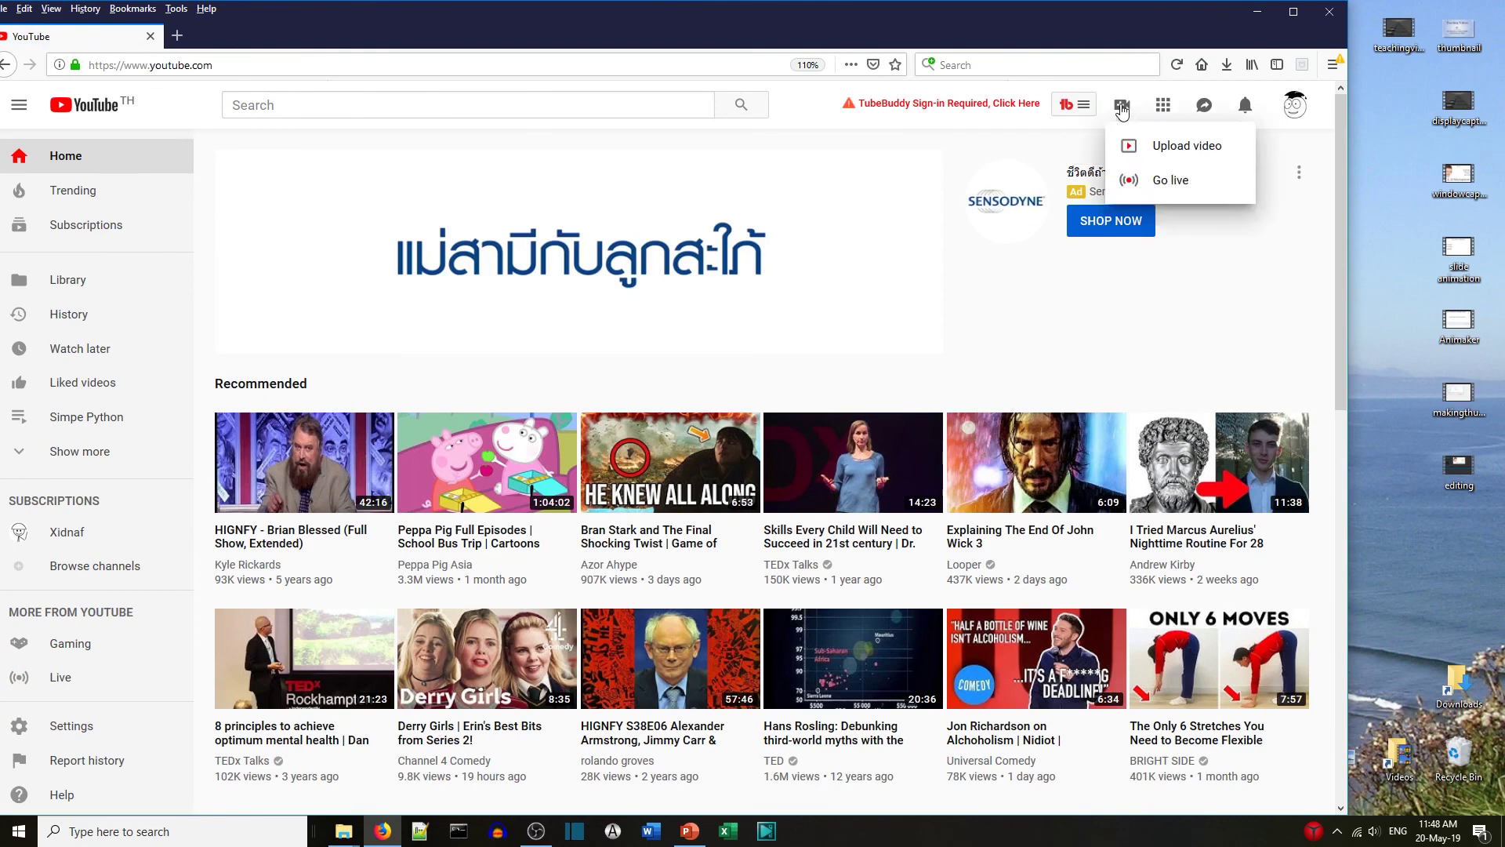
pyautogui.click(1174, 147)
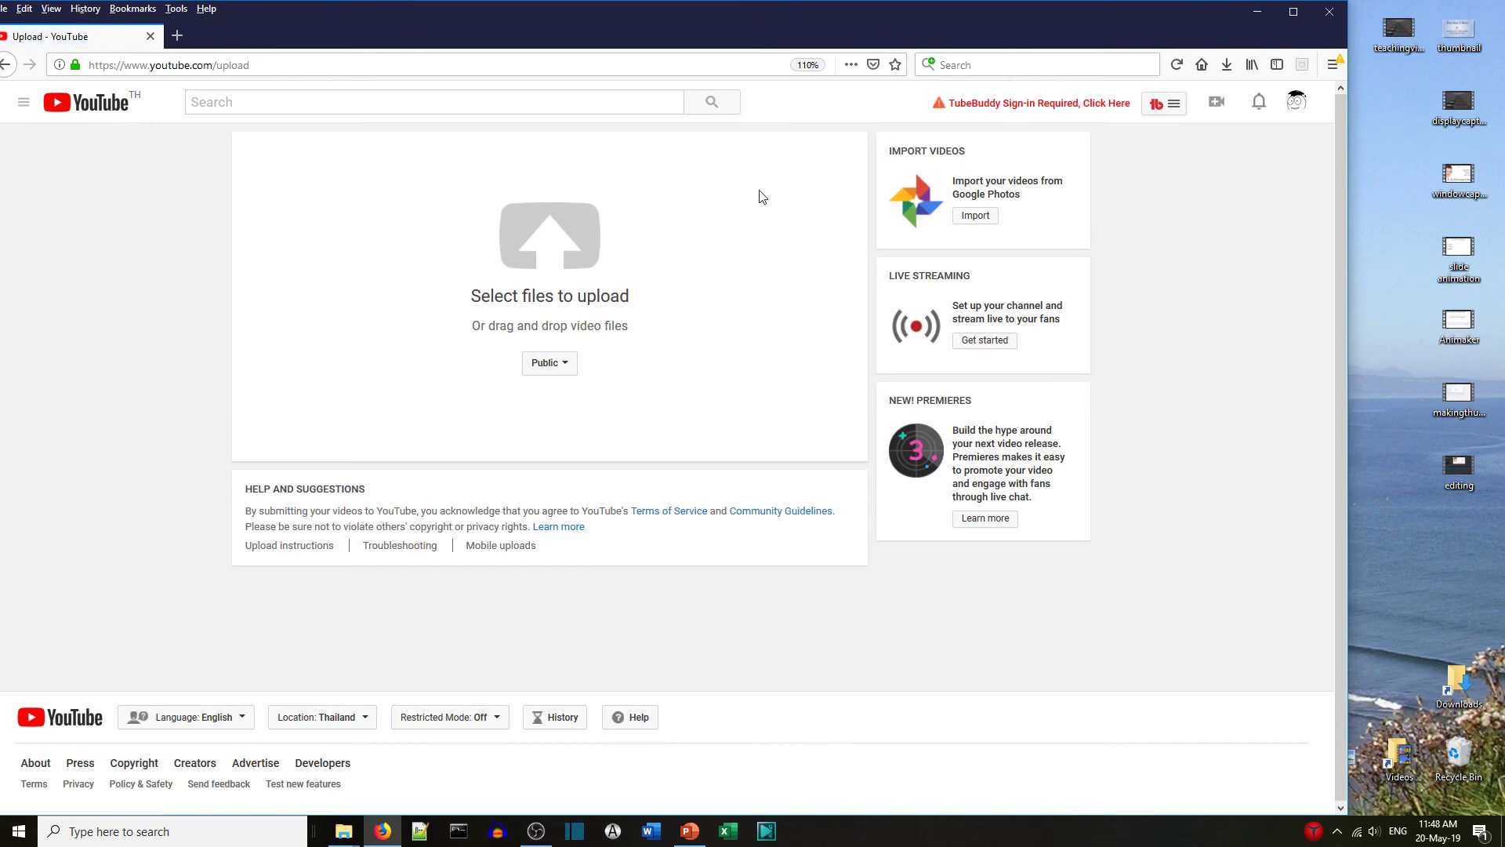
# Drop the exported video file onto the upload zone and scroll down to the thumbnail options.
pyautogui.moveTo(1399, 31); pyautogui.dragTo(580, 260)
pyautogui.click(1292, 12)
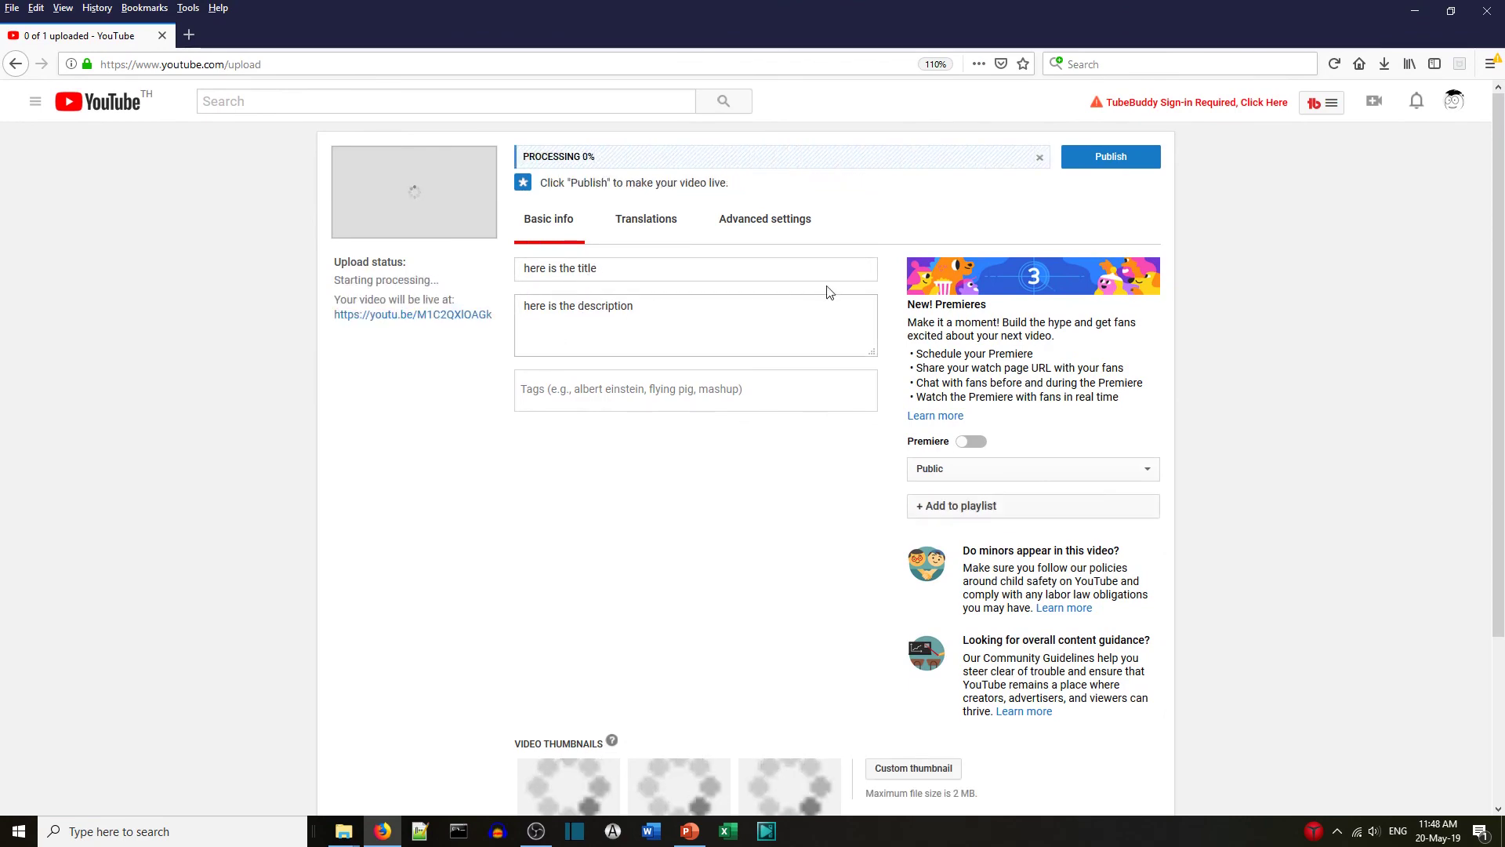
pyautogui.scroll(-5, 1478, 235)
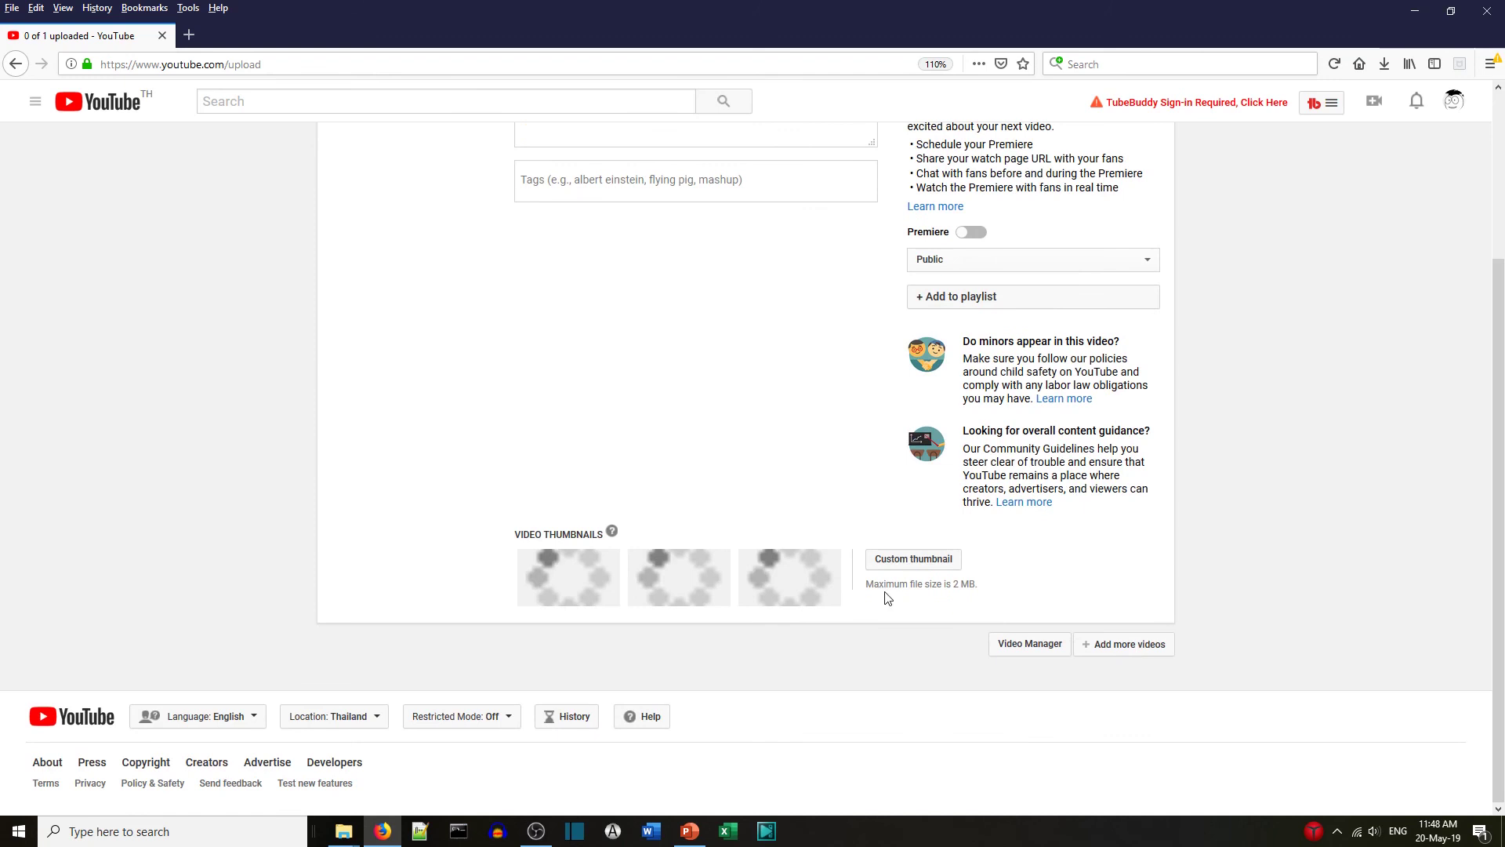
# Set the thumbnail GIF from the Desktop as the custom thumbnail, then scroll back up to watch processing.
pyautogui.click(890, 563)
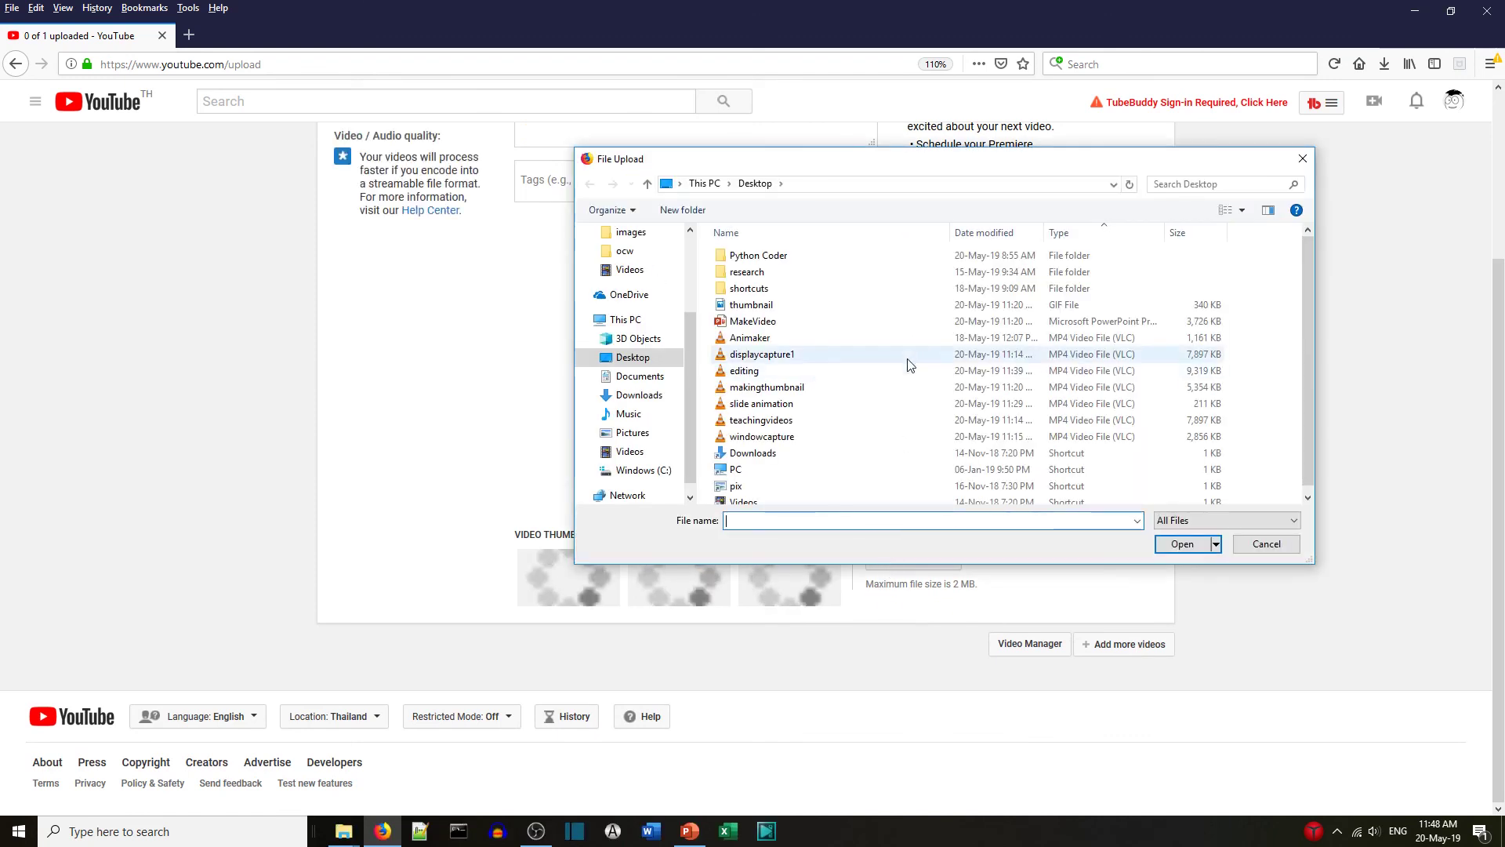
pyautogui.click(783, 305)
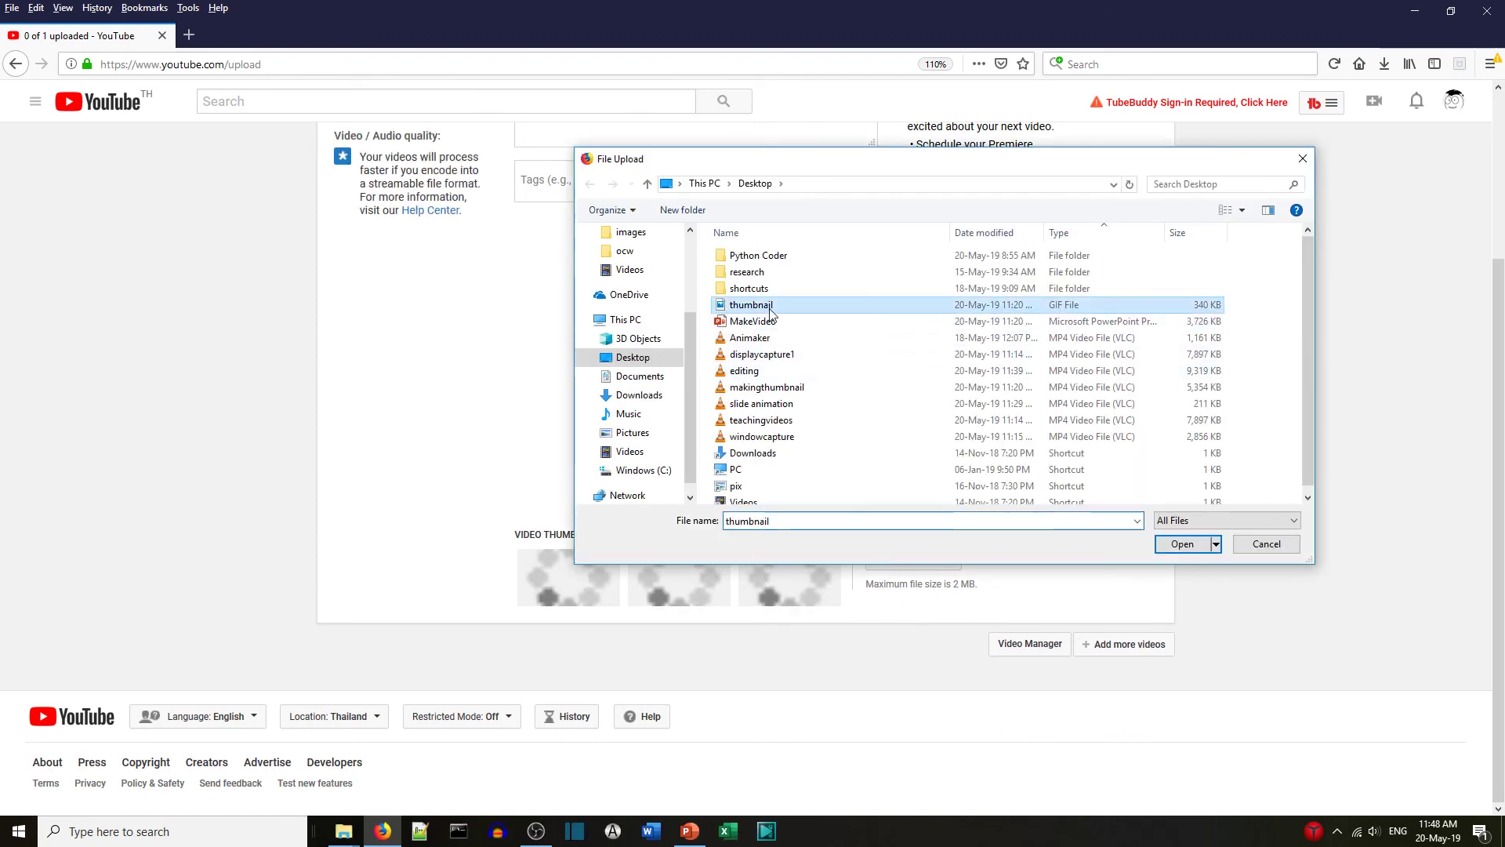
pyautogui.click(1182, 544)
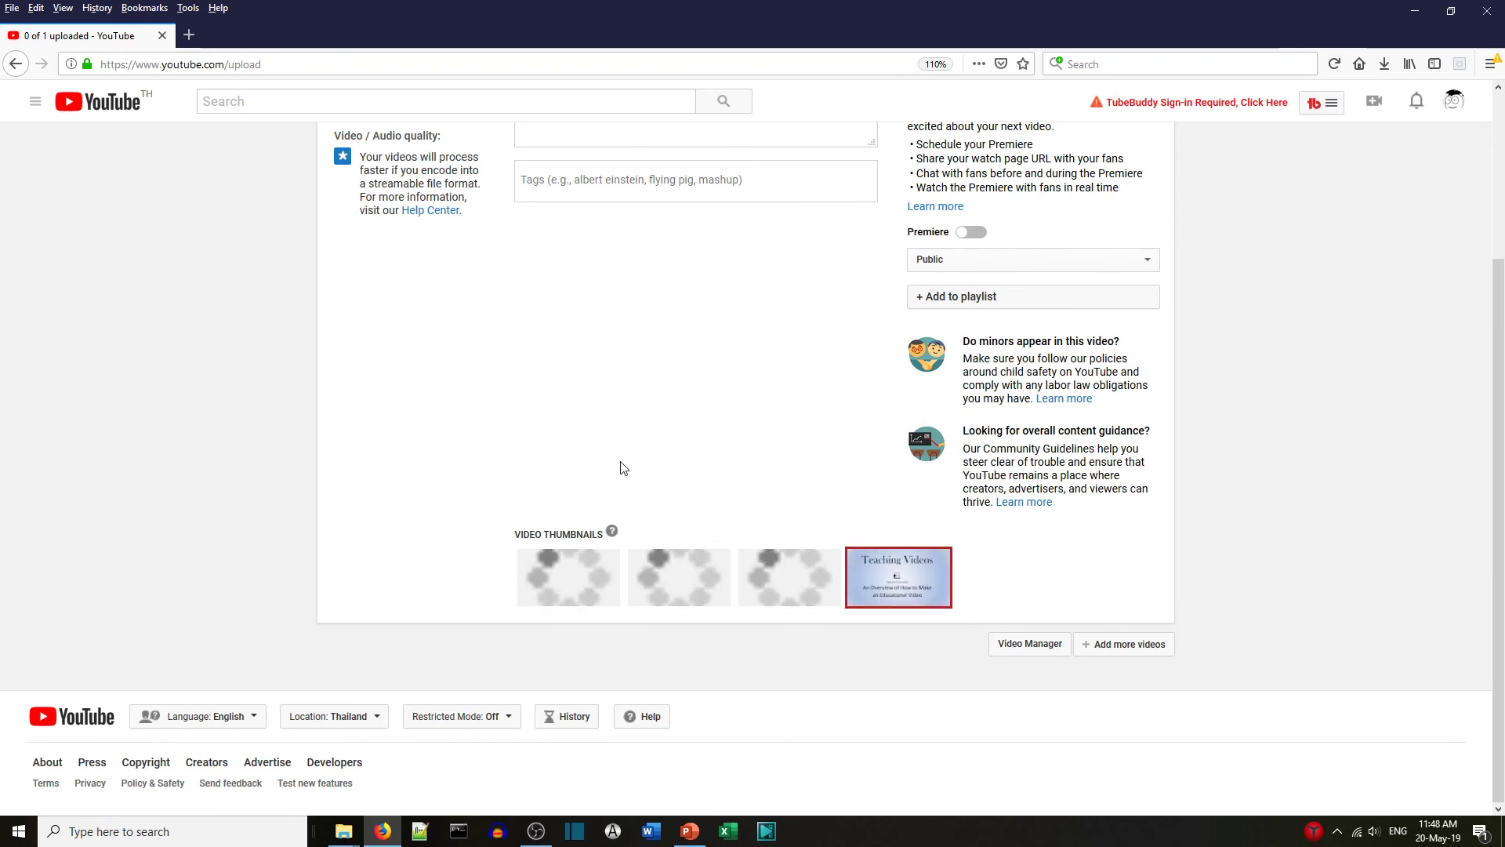
pyautogui.scroll(2, 984, 601)
pyautogui.scroll(3, 622, 439)
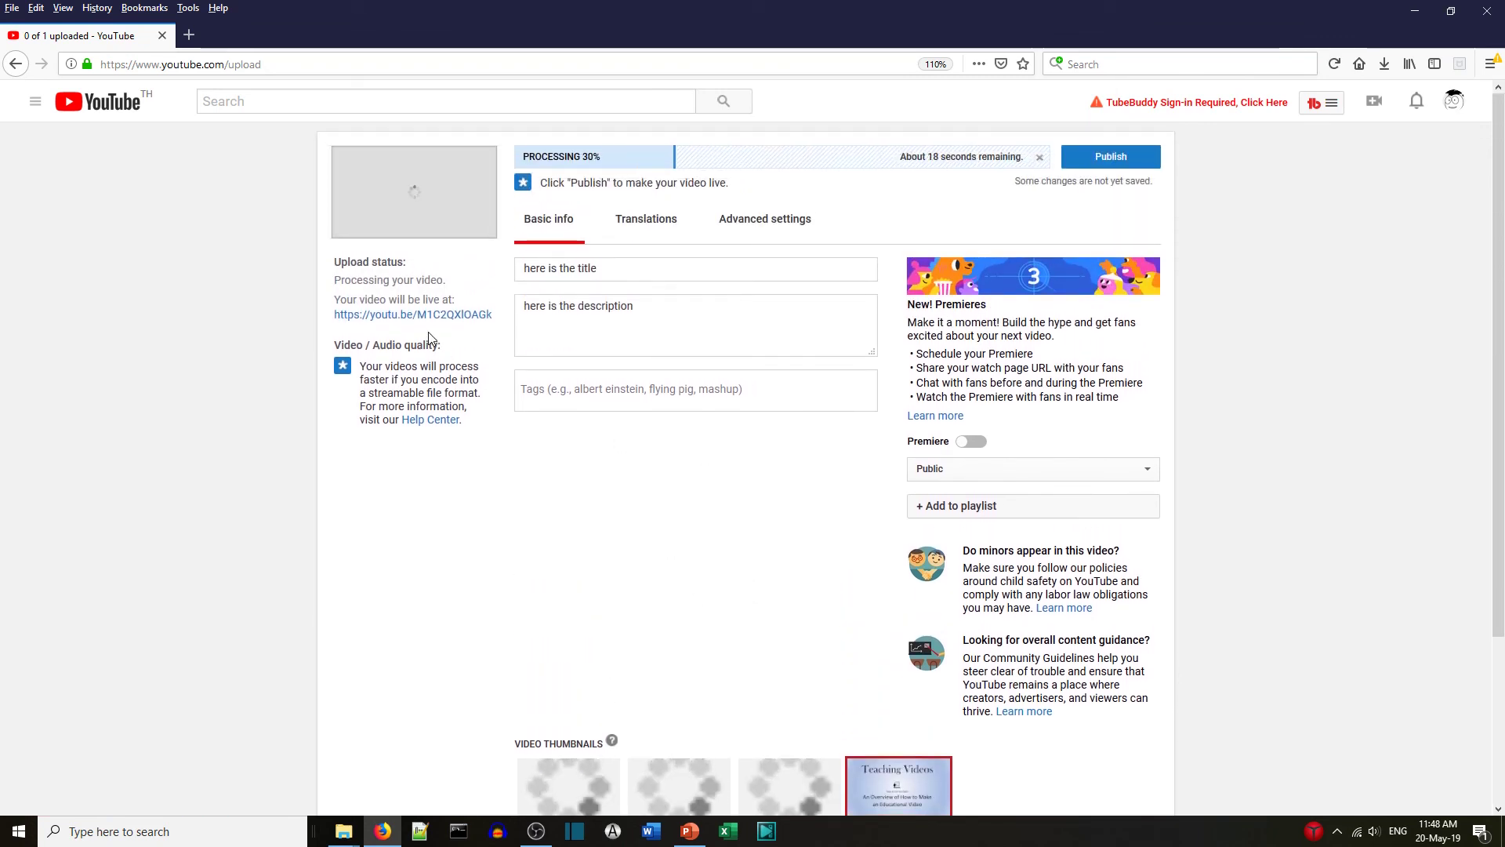